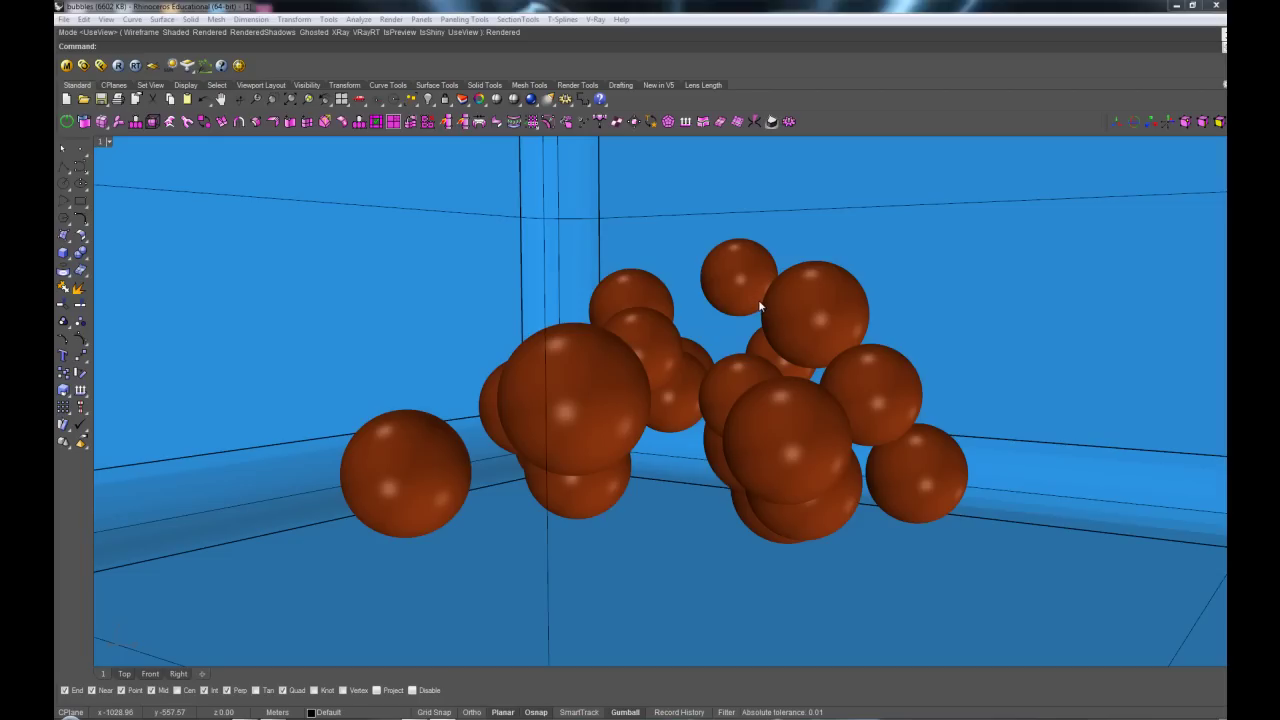
Step: Delete the blue filleted backdrop after inspecting it from above
scroll(761, 297, "down", 6)
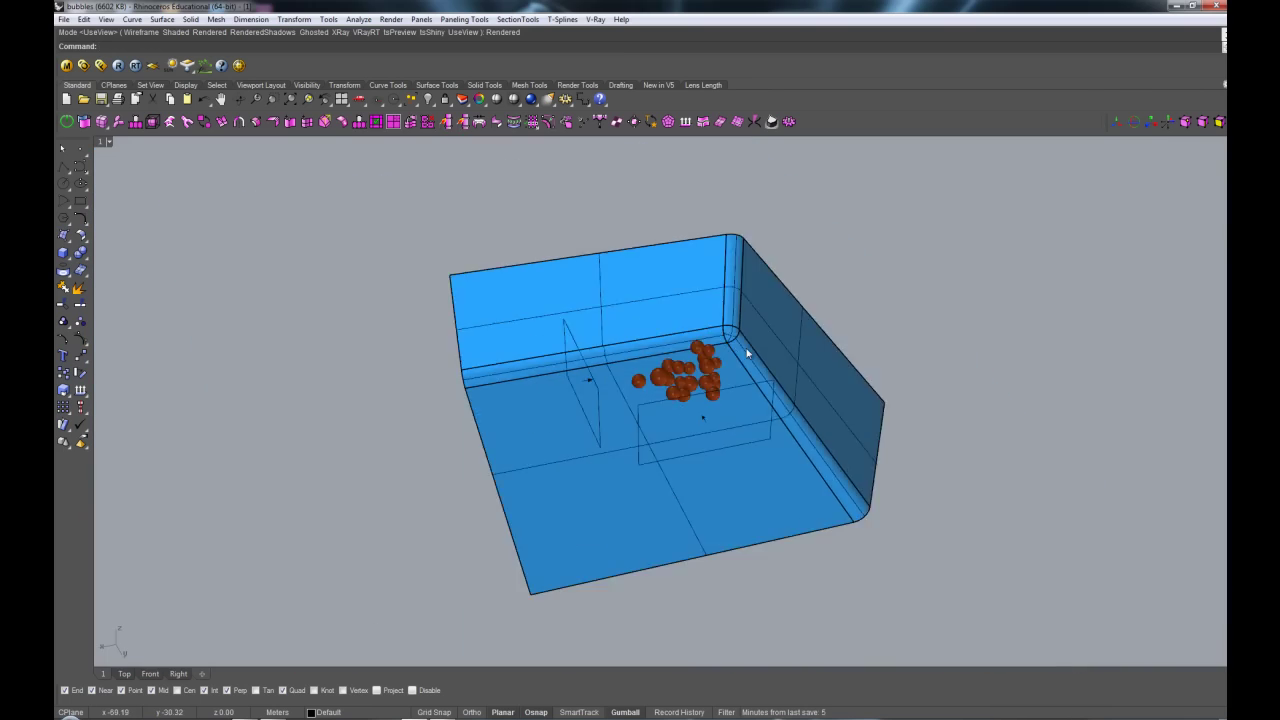
right_click_drag(747, 353, 695, 320)
scroll(713, 390, "up", 5)
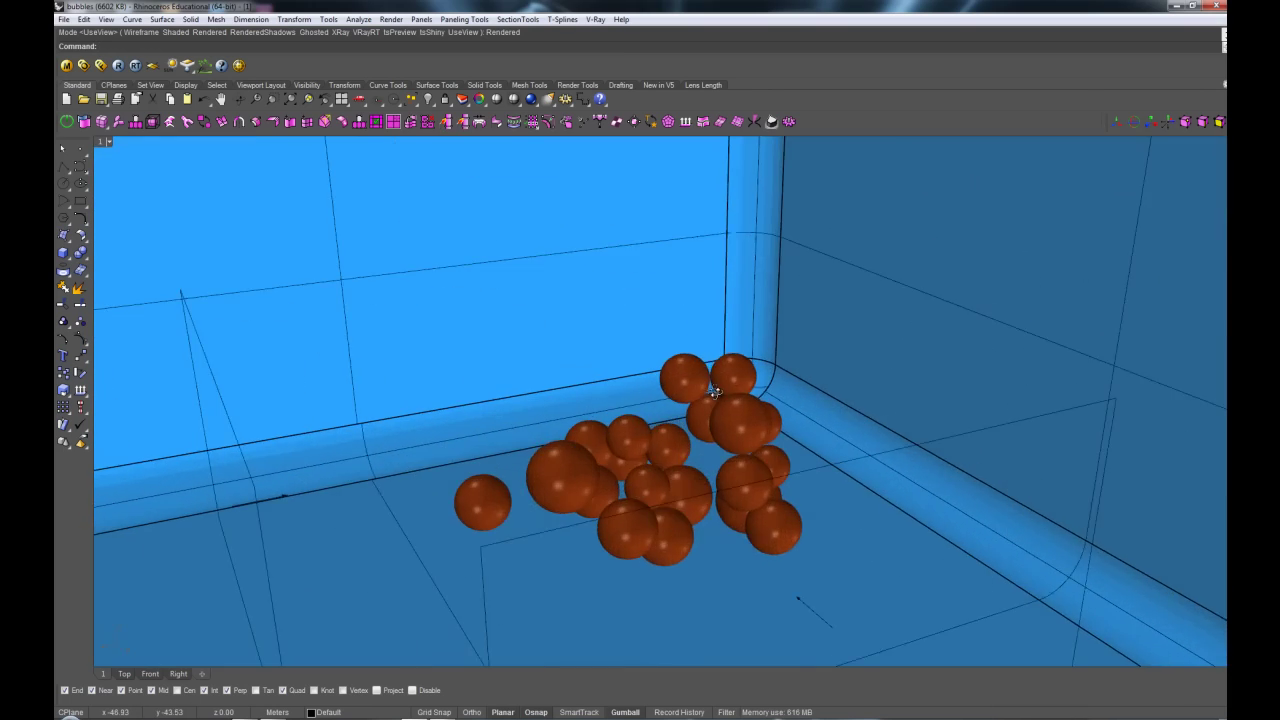
right_click_drag(713, 390, 601, 300)
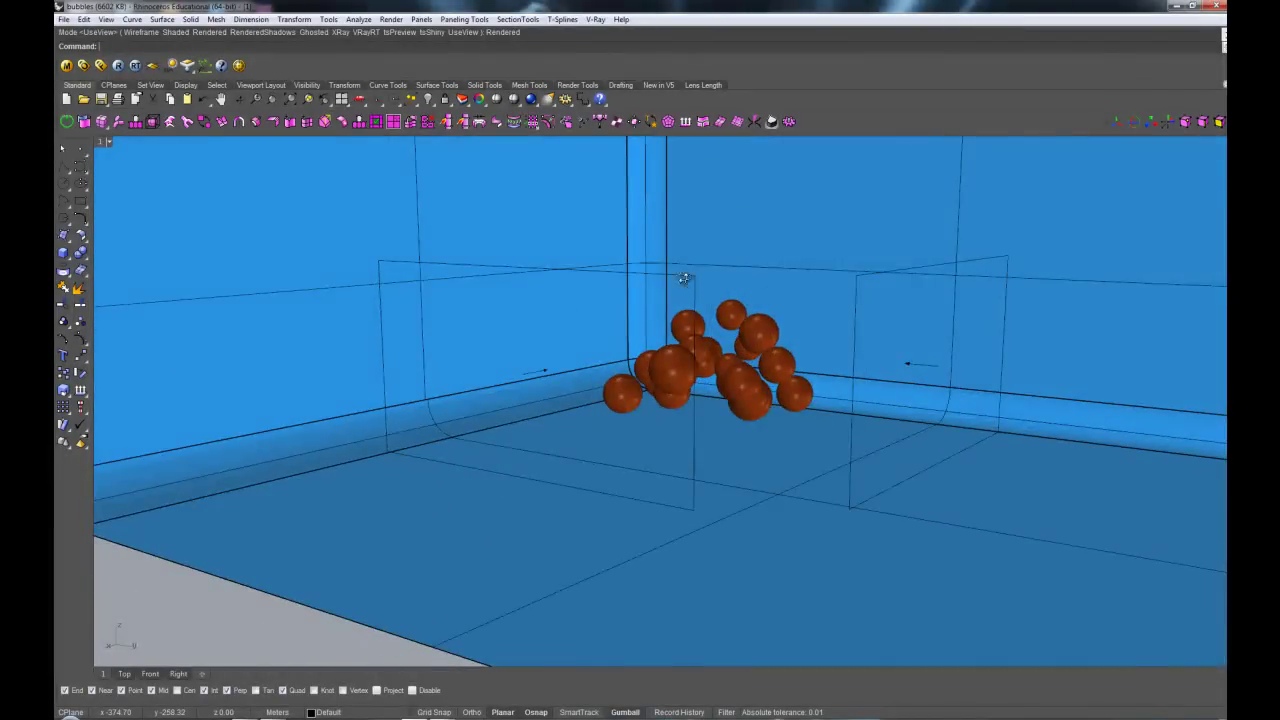
mouse_move(684, 279)
right_mouse_down()
mouse_move(951, 260)
mouse_move(880, 334)
mouse_move(831, 321)
mouse_move(837, 306)
mouse_move(727, 415)
mouse_move(720, 386)
mouse_move(826, 325)
mouse_move(777, 309)
mouse_move(812, 329)
mouse_move(757, 329)
mouse_move(789, 309)
mouse_move(810, 353)
mouse_move(789, 351)
mouse_move(817, 343)
mouse_move(643, 354)
mouse_move(670, 382)
mouse_move(706, 334)
mouse_move(644, 345)
right_mouse_up()
scroll(780, 330, "down", 5)
scroll(503, 365, "up", 5)
right_click_drag(503, 365, 640, 349)
scroll(642, 355, "up", 3)
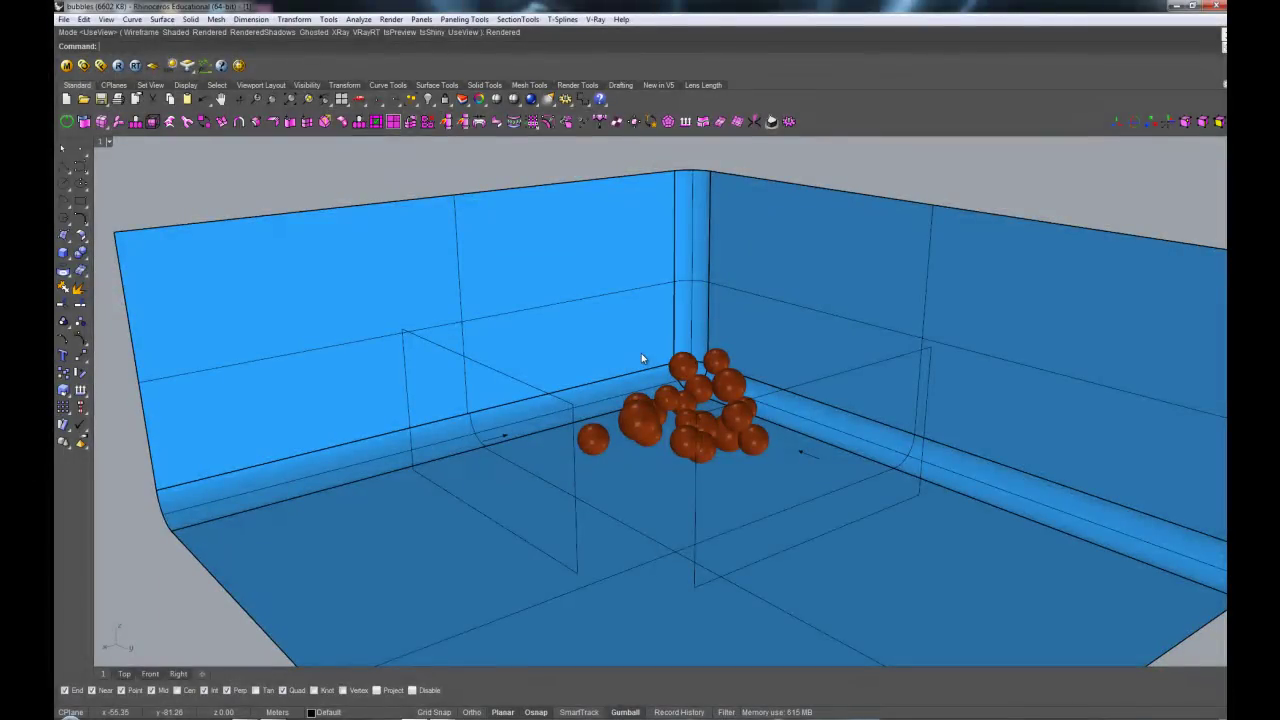
left_click(764, 297)
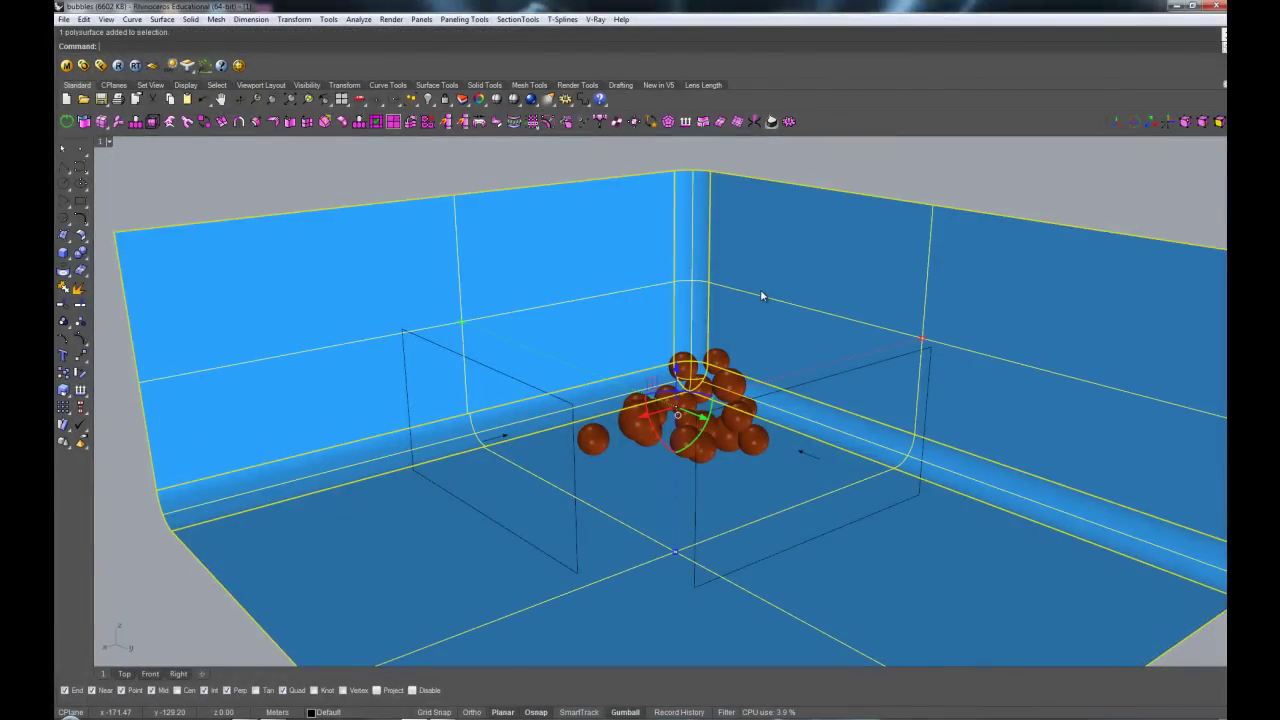
key("Delete")
Step: Delete both rectangular lights, leaving the orange spheres
left_click(768, 398)
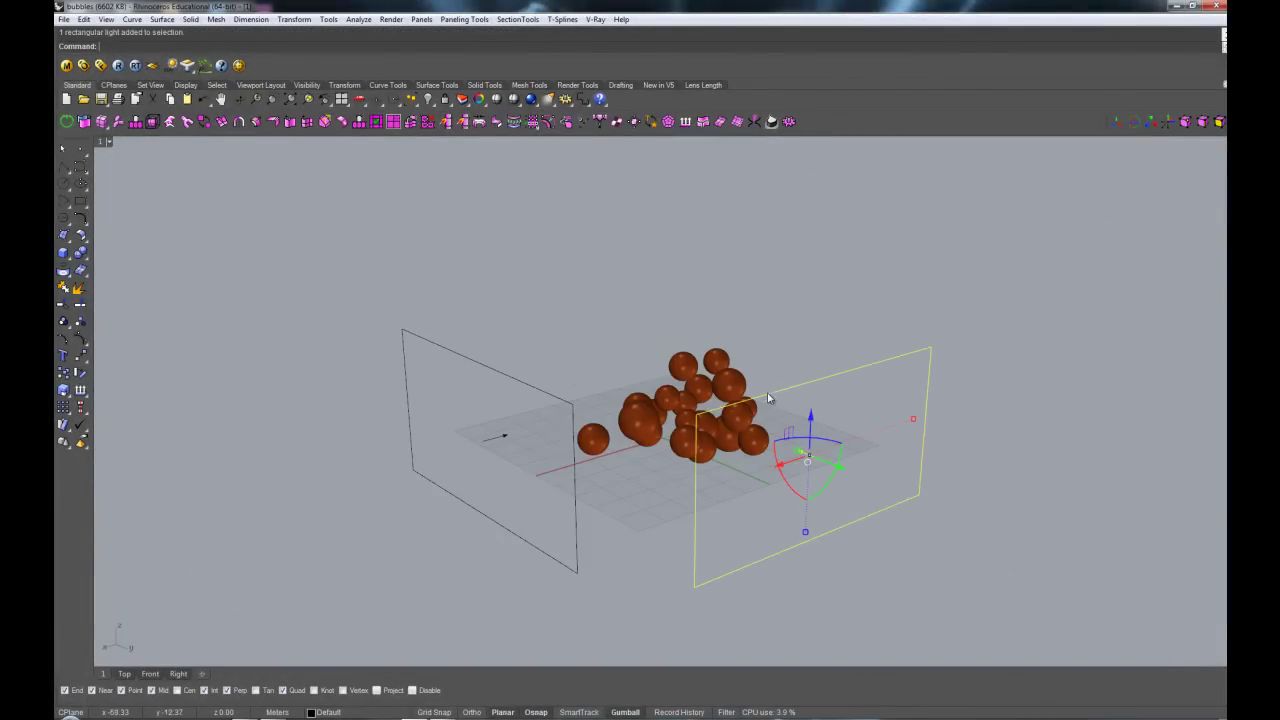
left_click(518, 382, "shift")
key("Delete")
right_click_drag(586, 366, 665, 427)
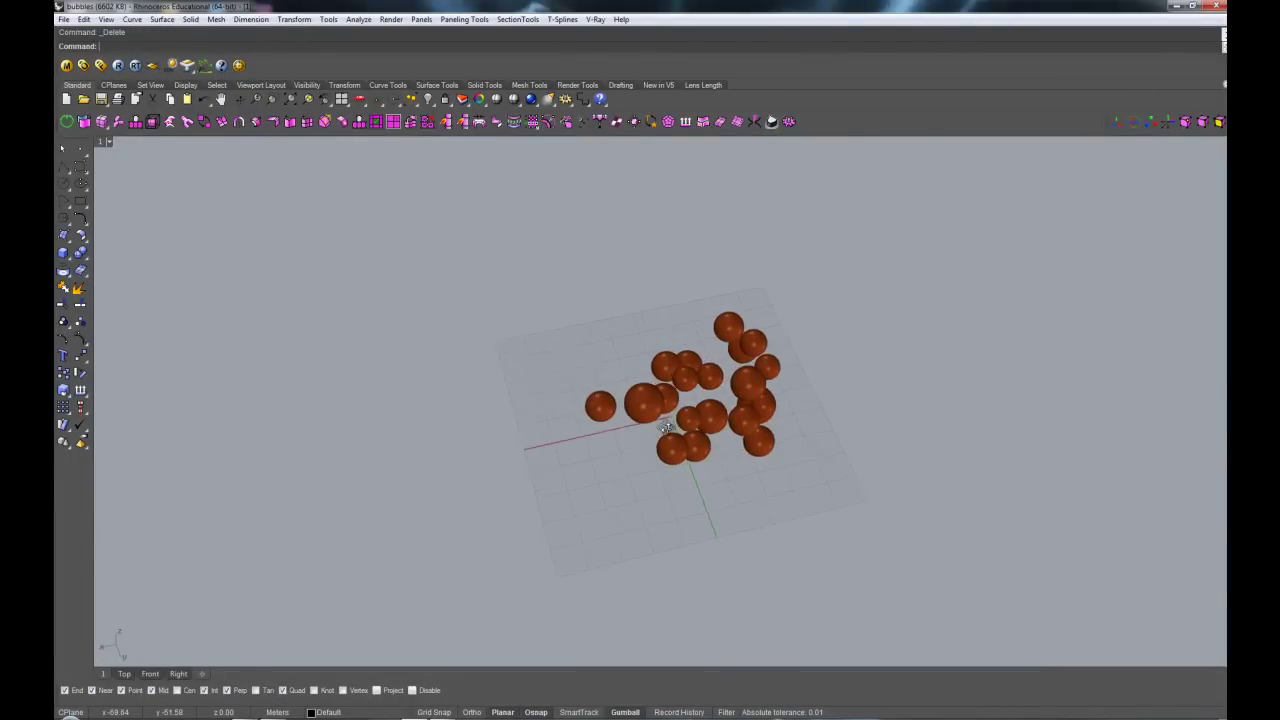
scroll(786, 423, "up", 5)
right_click_drag(786, 423, 570, 354)
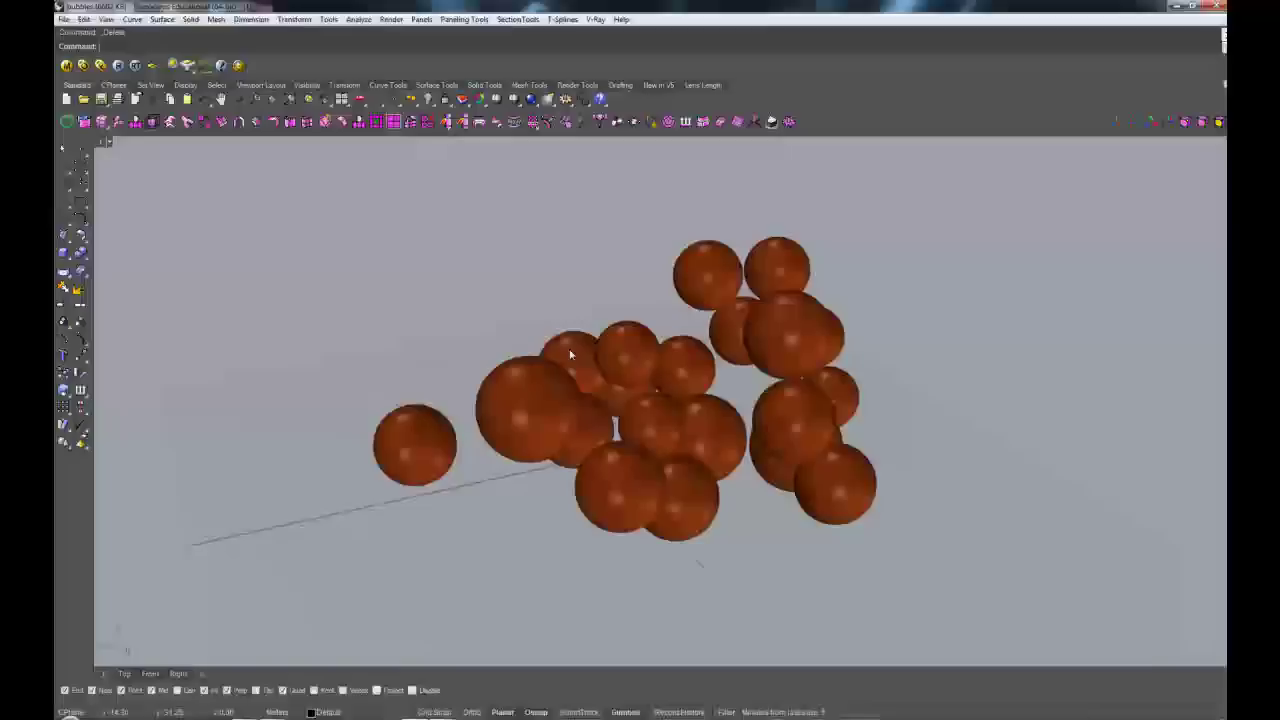
Step: Draw a grey test sphere on the grid, then delete it
left_click(64, 254)
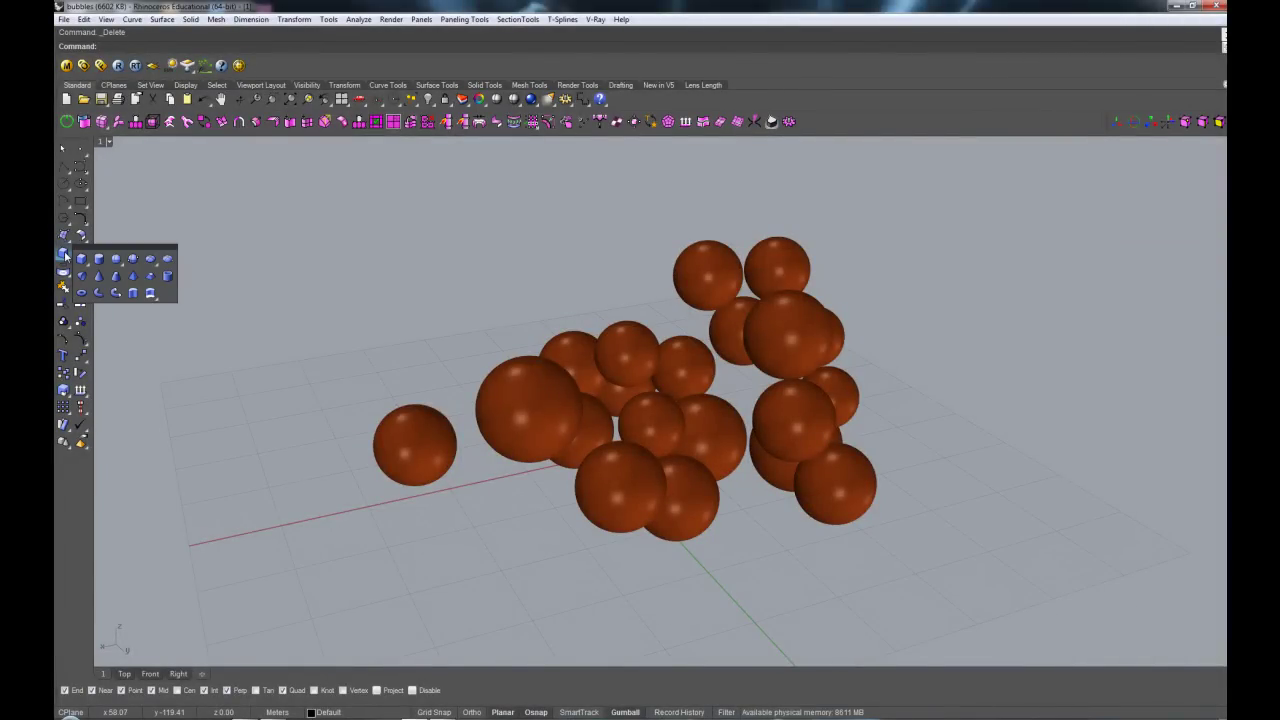
left_click(116, 258)
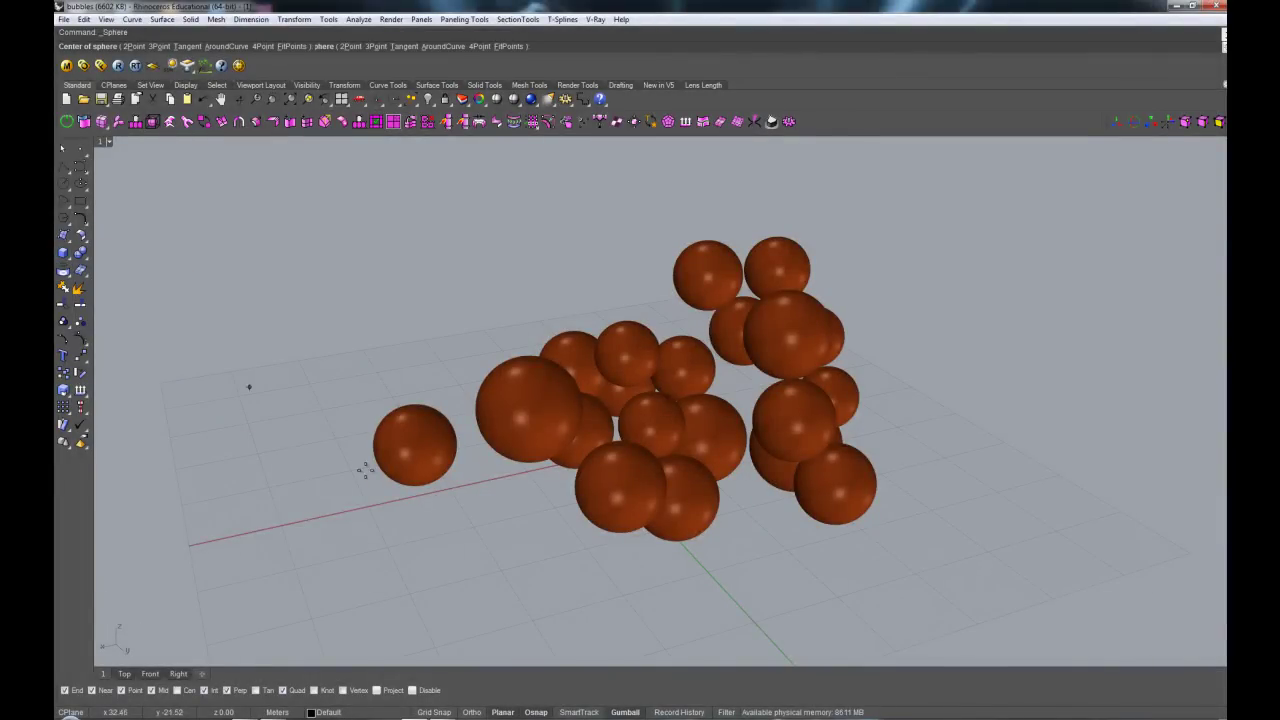
left_click(472, 554)
left_click(572, 568)
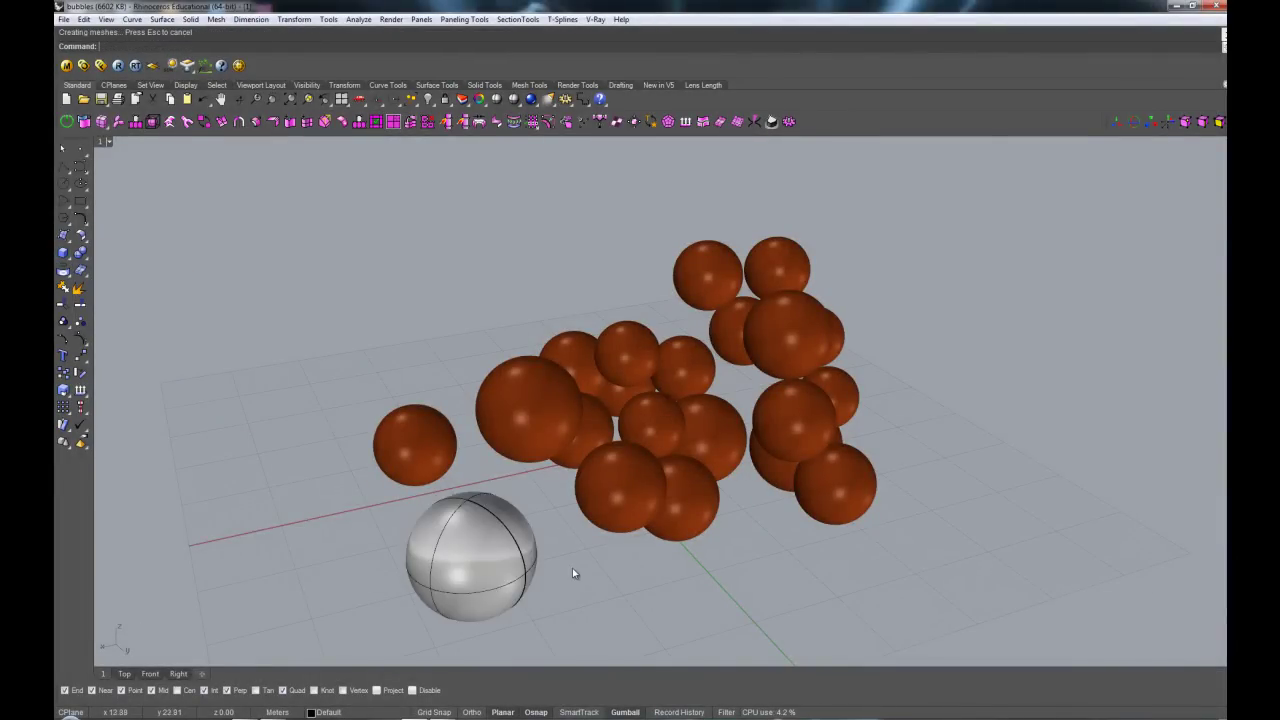
mouse_move(572, 568)
right_mouse_down()
mouse_move(613, 508)
mouse_move(680, 451)
mouse_move(611, 508)
mouse_move(595, 498)
right_mouse_up()
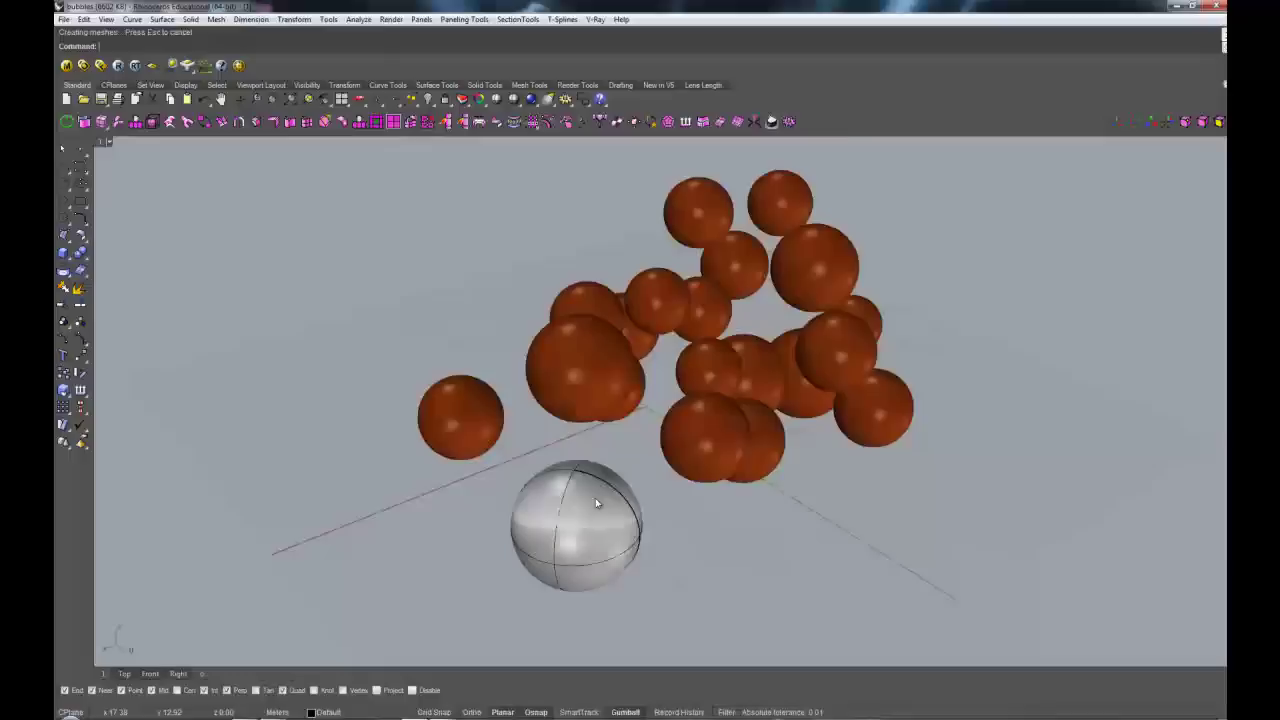
scroll(590, 503, "up", 2)
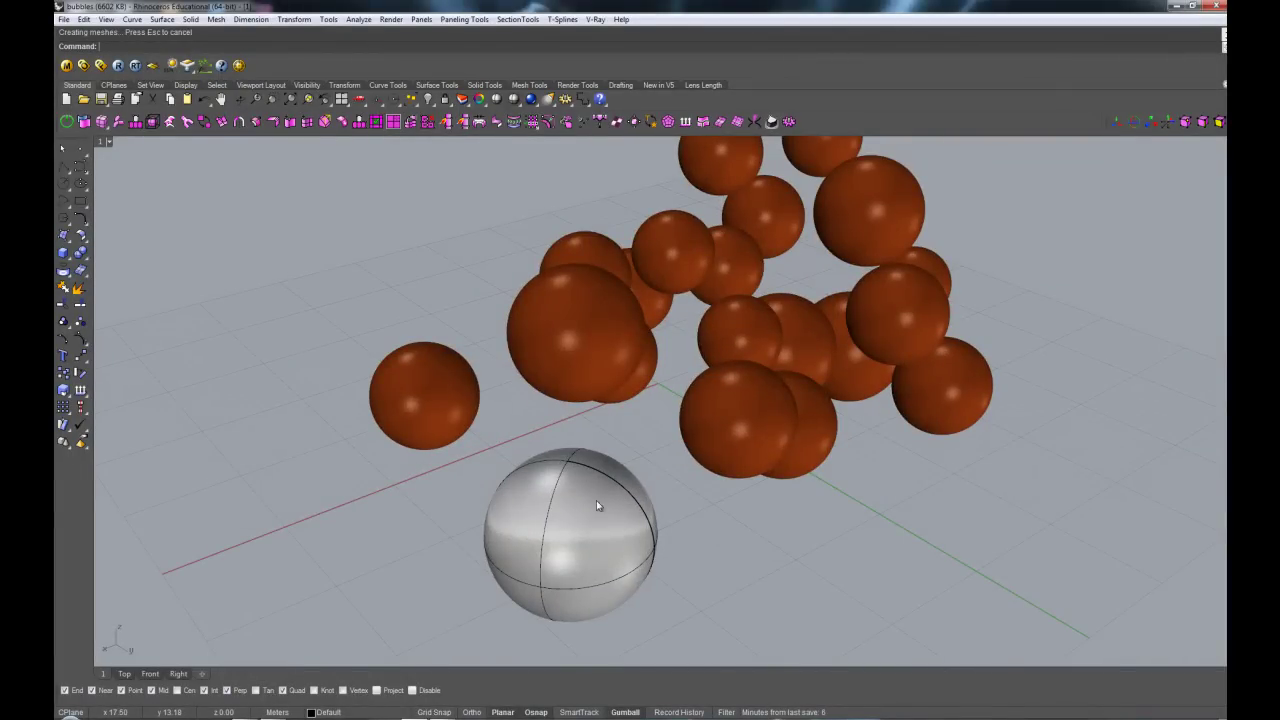
left_click(597, 505)
key("Delete")
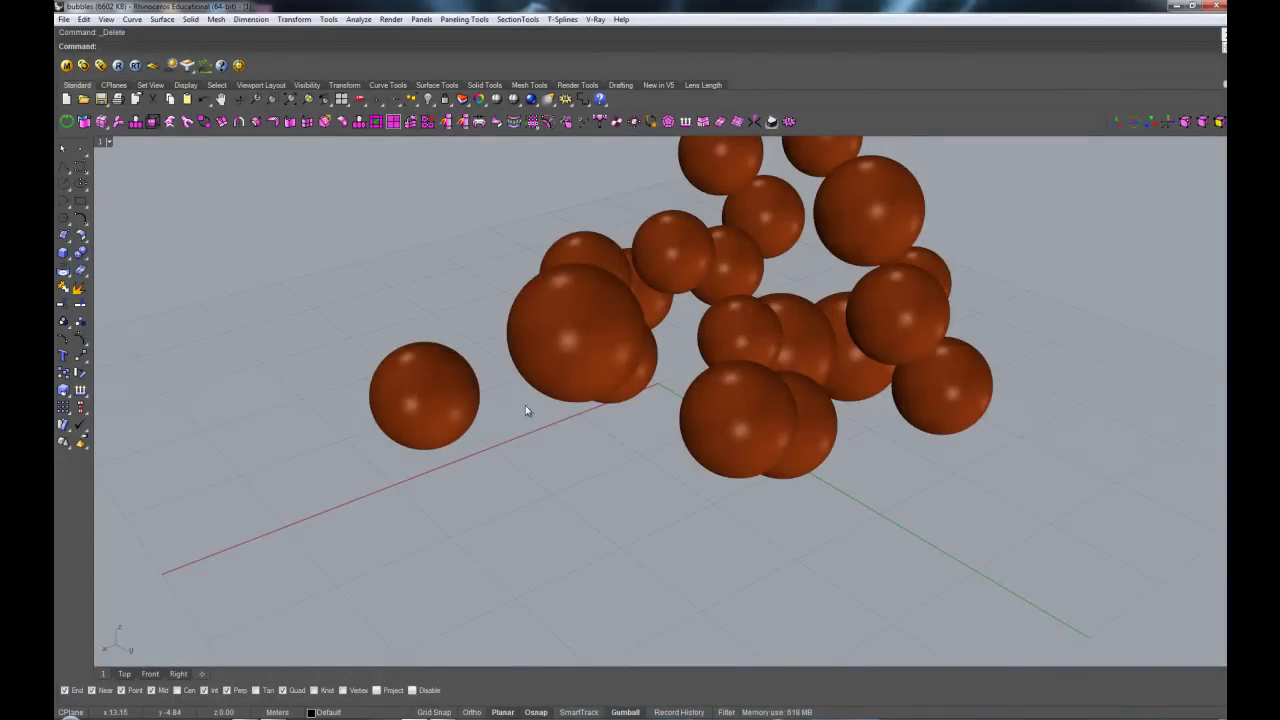
right_click_drag(525, 406, 556, 461)
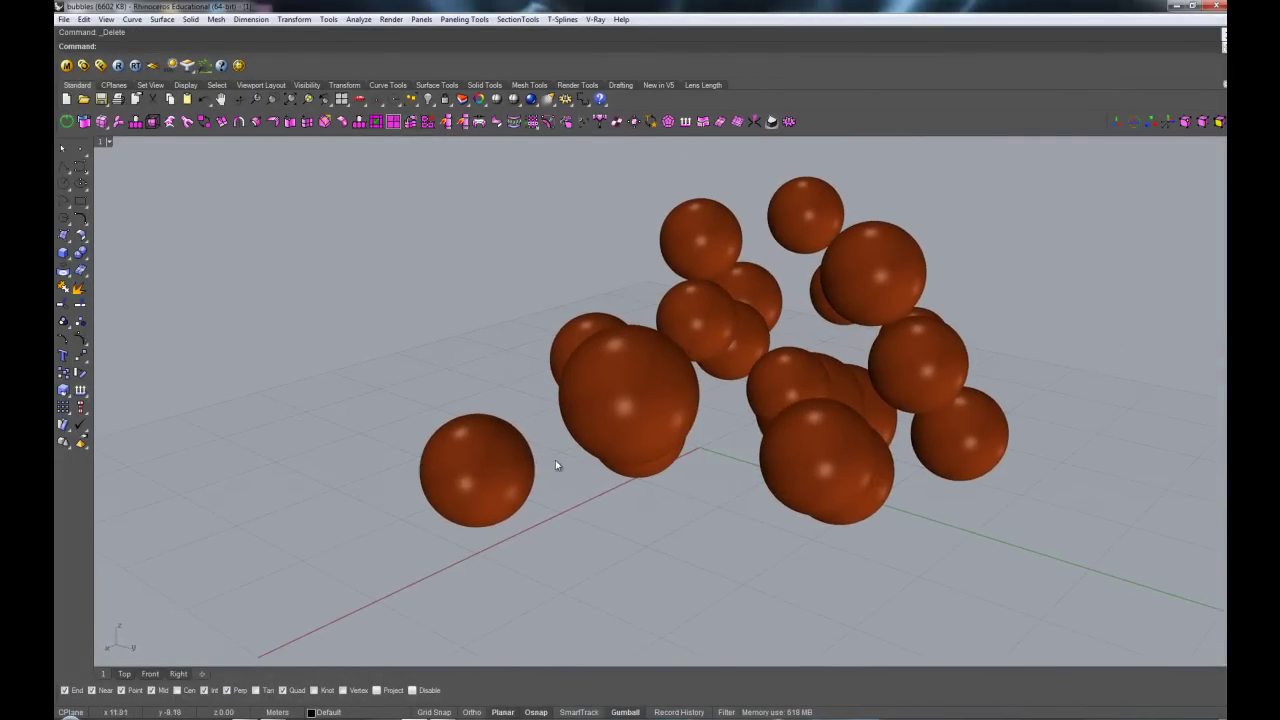
Step: Give the small leftmost sphere a Rendered object display mode, then deselect it
left_click(487, 463)
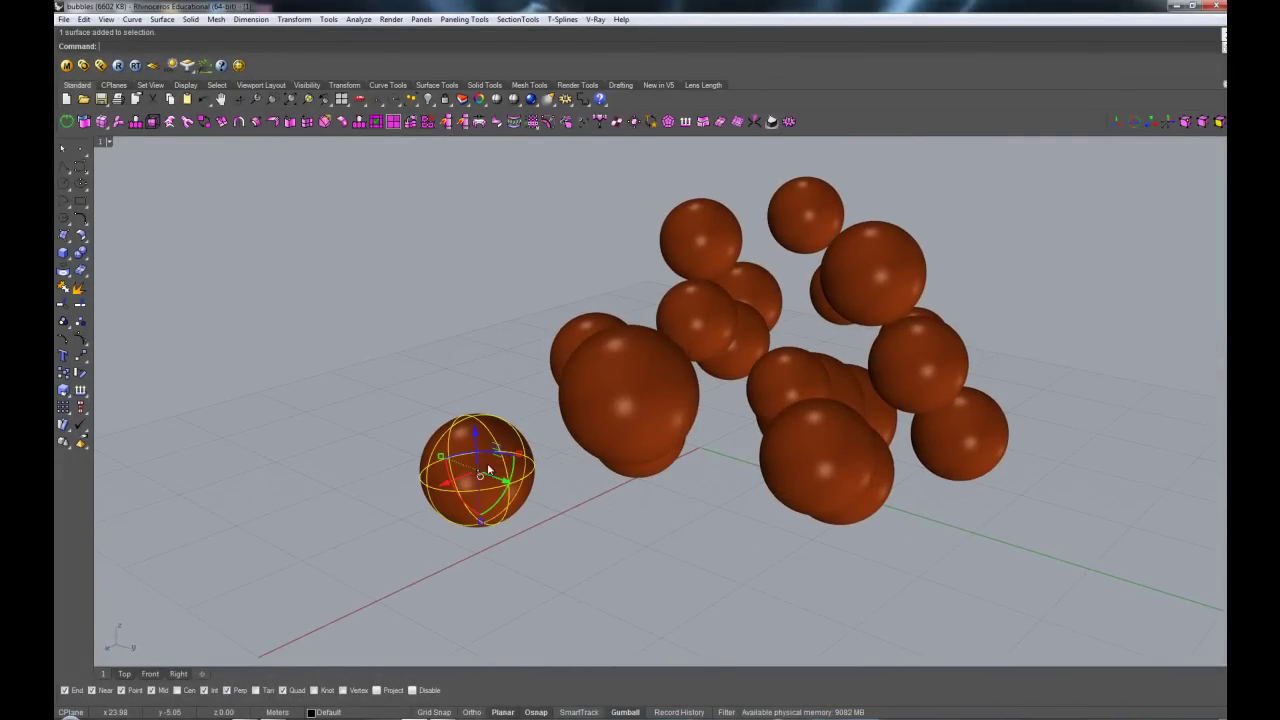
left_click(514, 101)
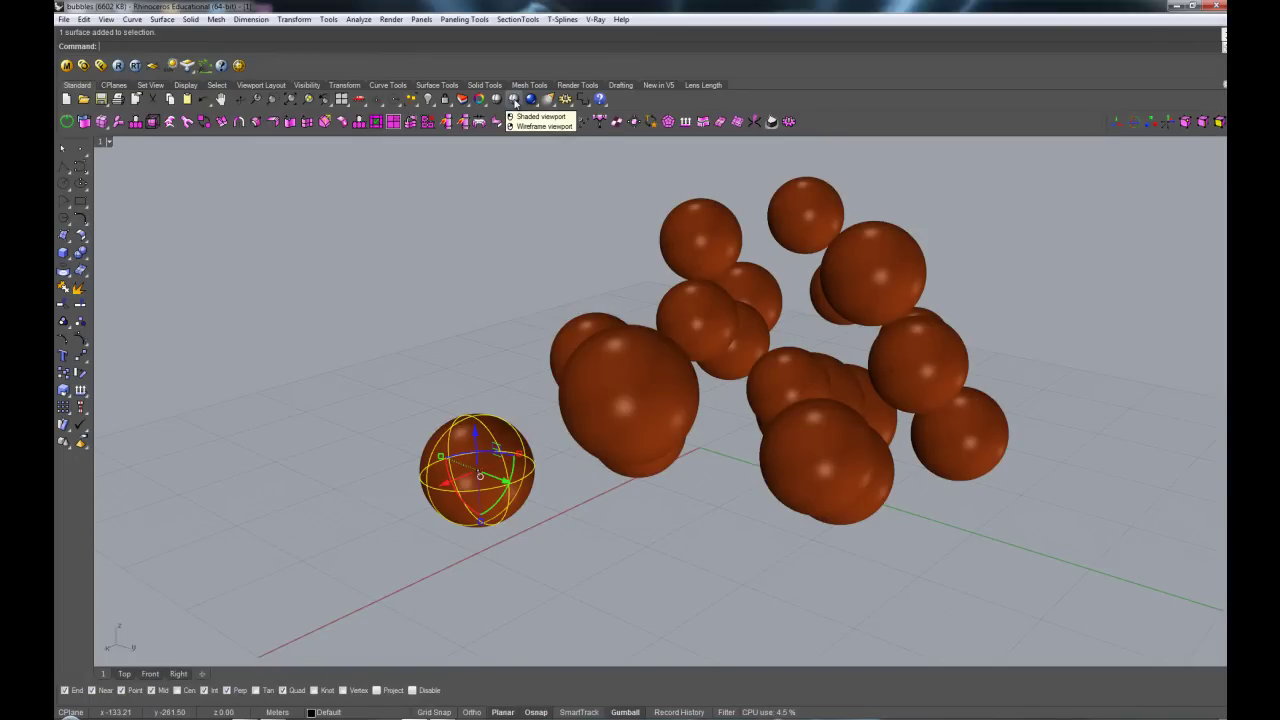
left_click(514, 101)
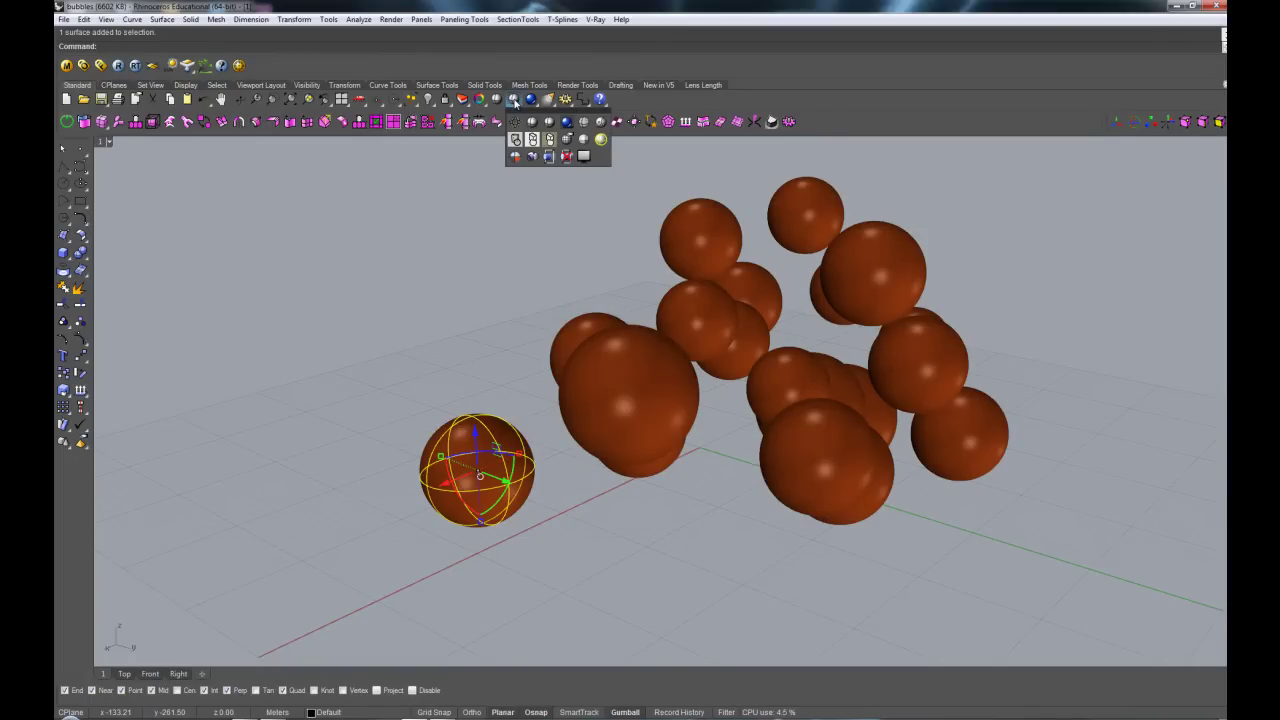
left_click(515, 157)
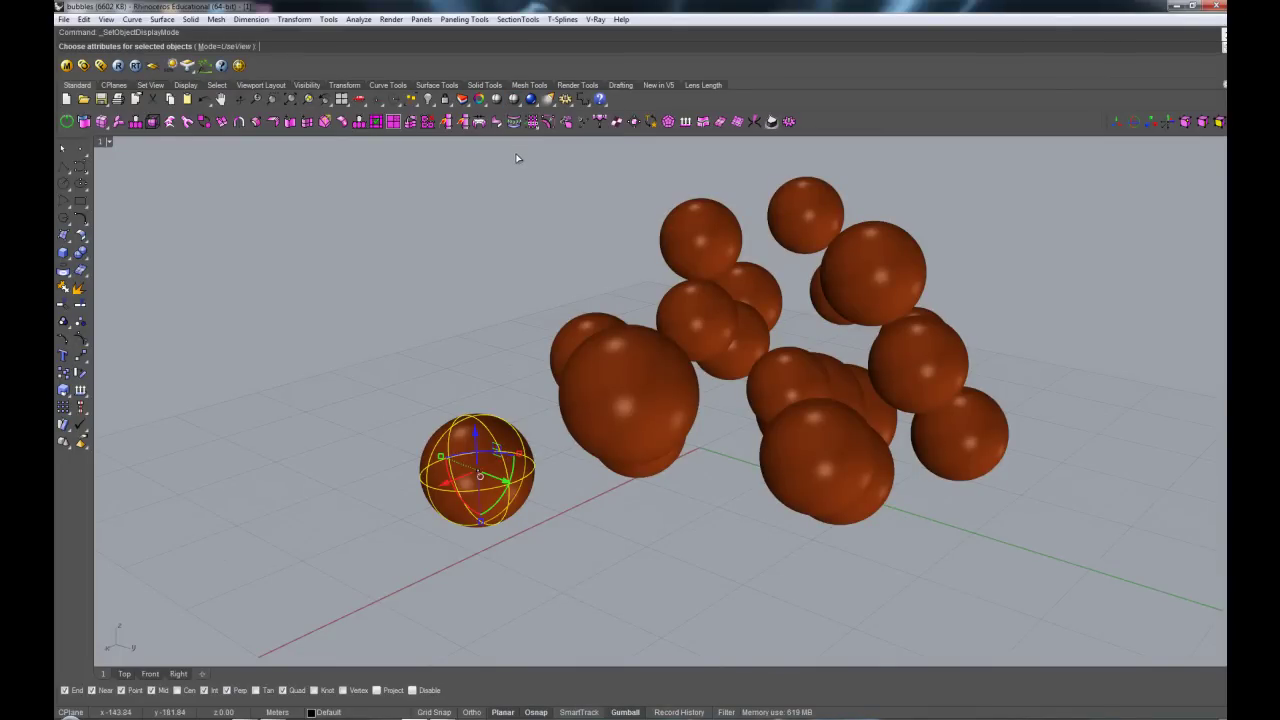
left_click(222, 47)
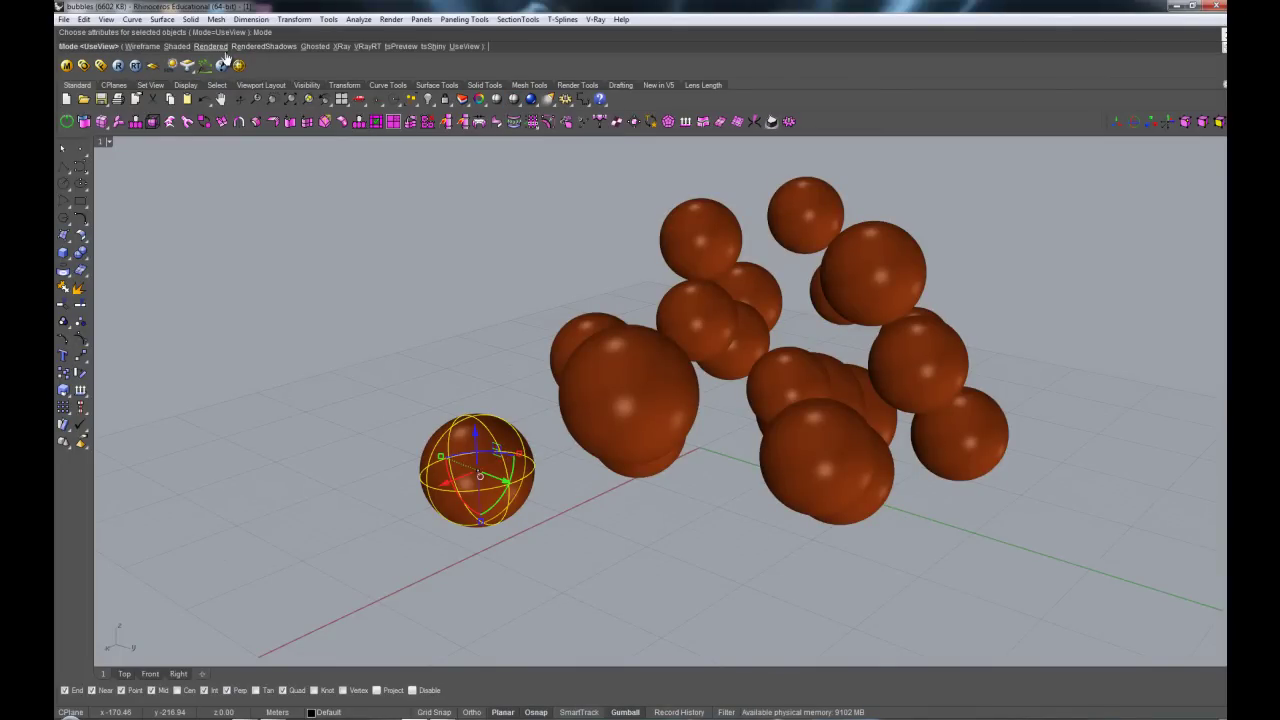
left_click(218, 47)
right_click_drag(607, 414, 700, 437)
key("Escape")
scroll(611, 413, "down", 5)
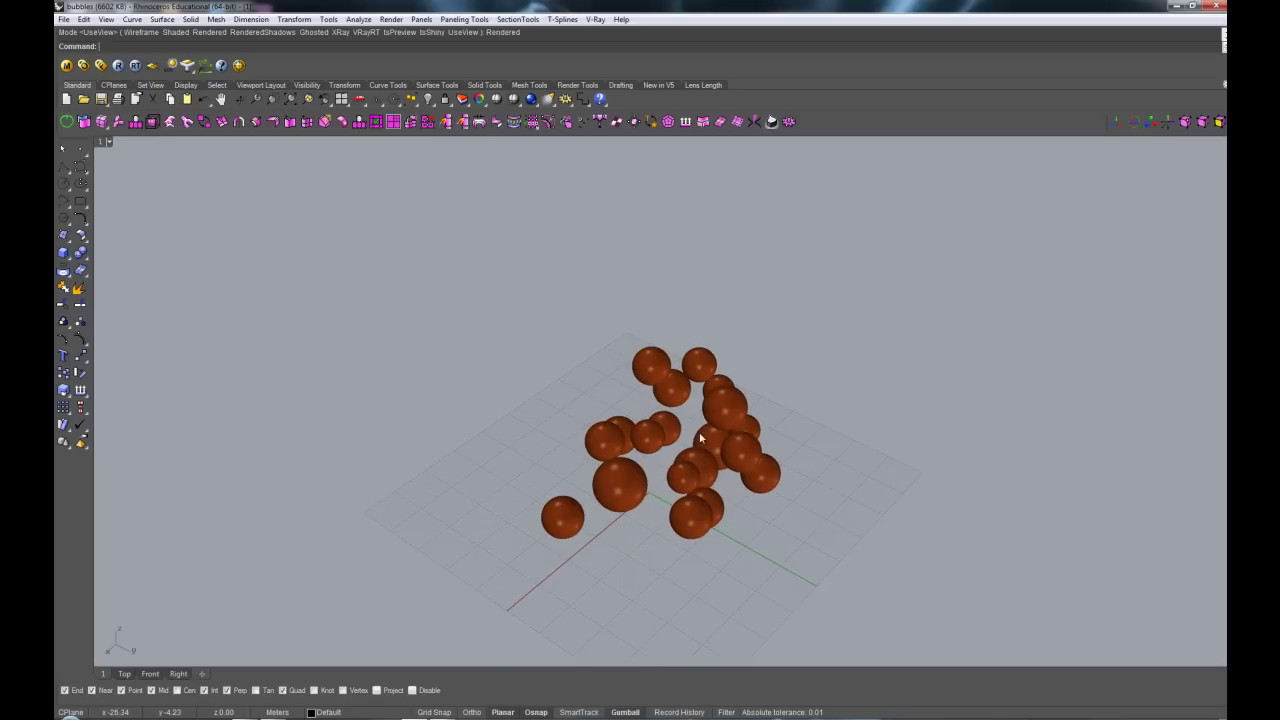
Step: Draw a new box backdrop around the spheres and select it
left_click(62, 253)
right_click_drag(508, 314, 540, 326)
left_click(449, 354)
scroll(470, 365, "down", 3)
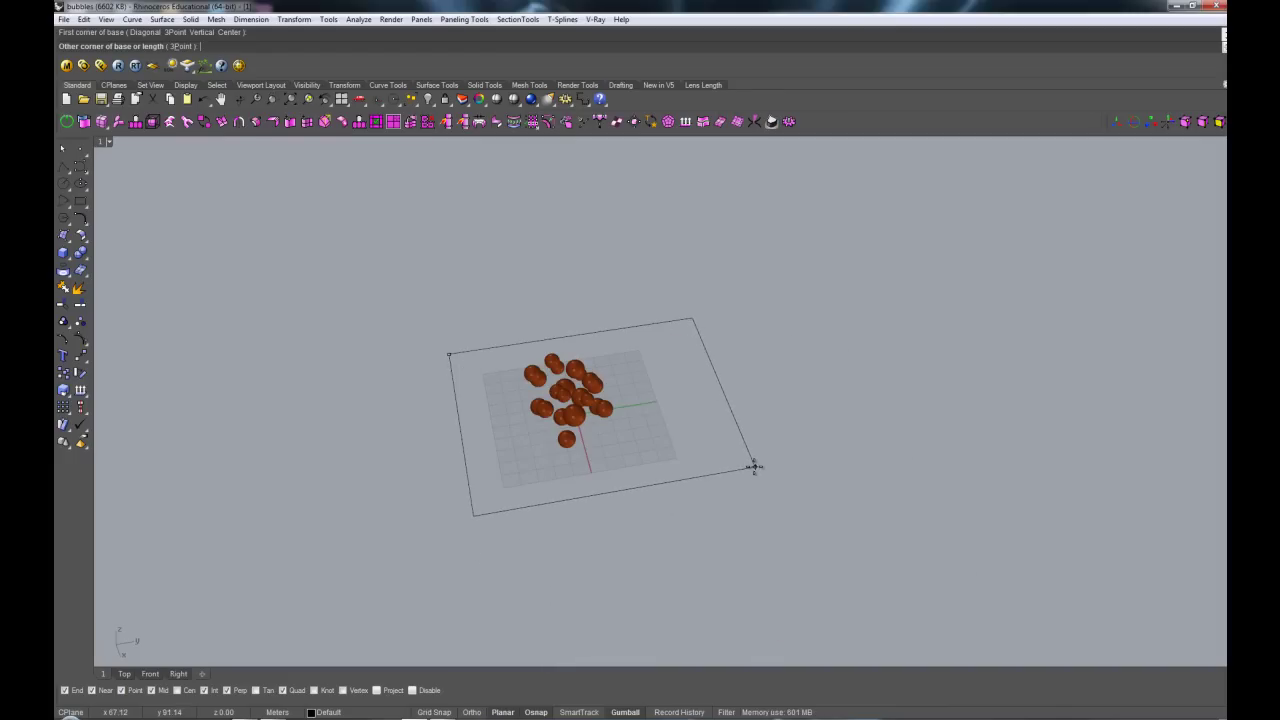
left_click(766, 467)
right_click_drag(766, 467, 694, 411)
left_click(700, 328)
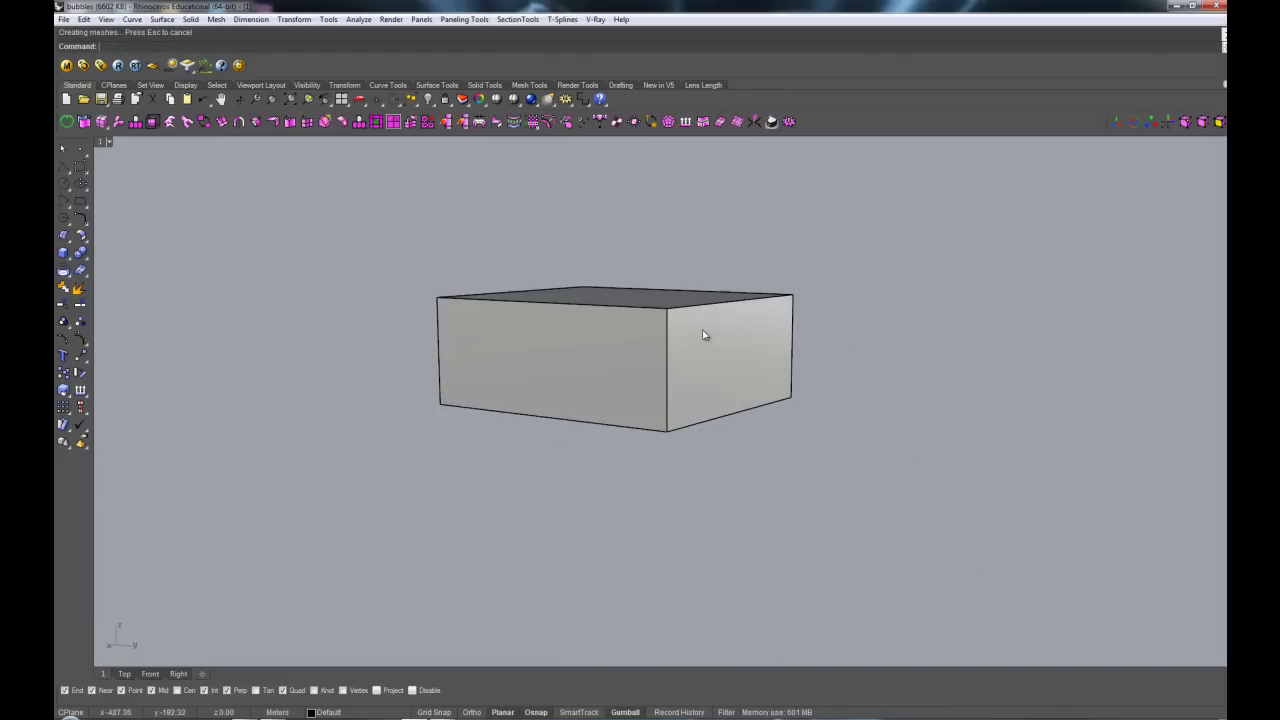
right_click_drag(657, 357, 628, 380)
scroll(588, 386, "up", 2)
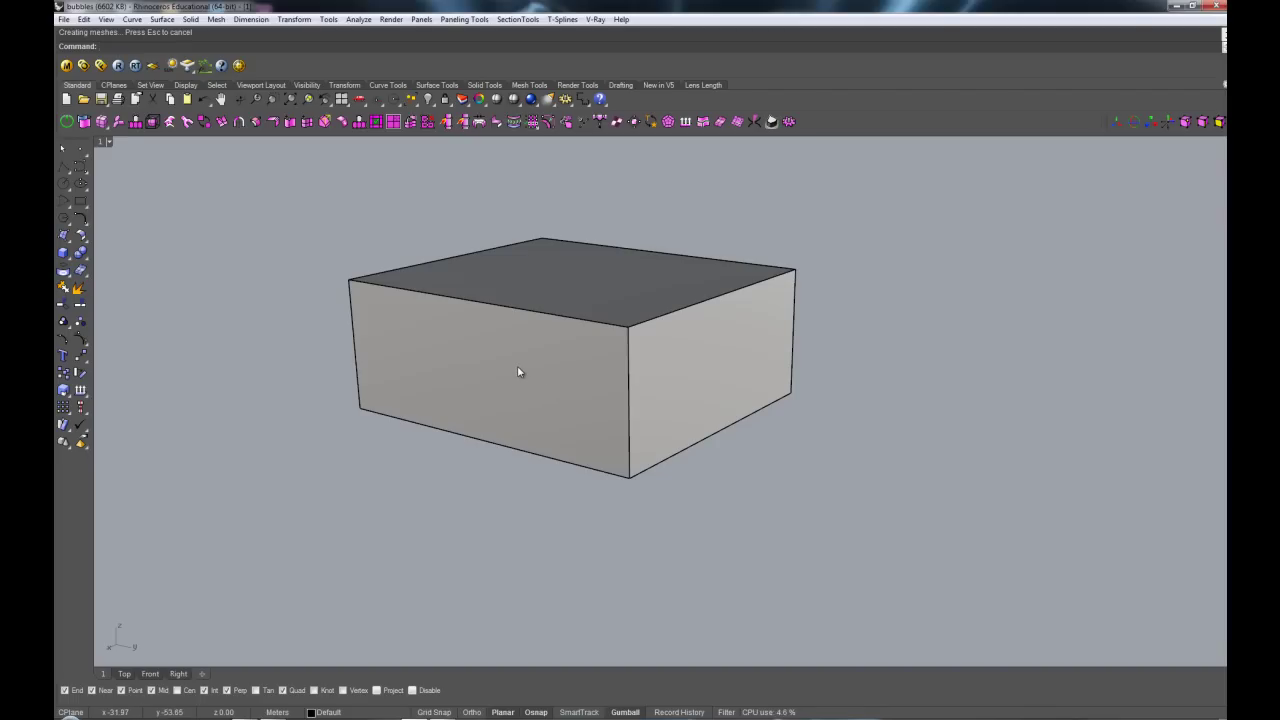
left_click(510, 374, "ctrl+shift")
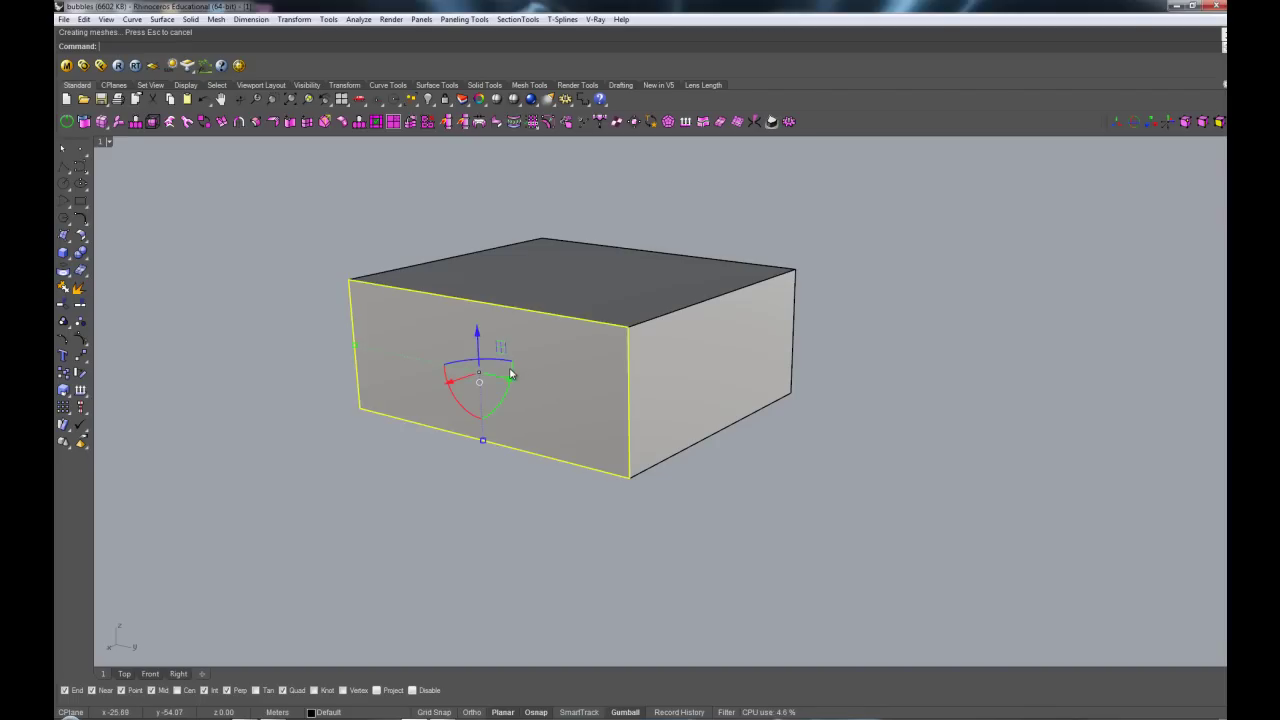
left_click(578, 277)
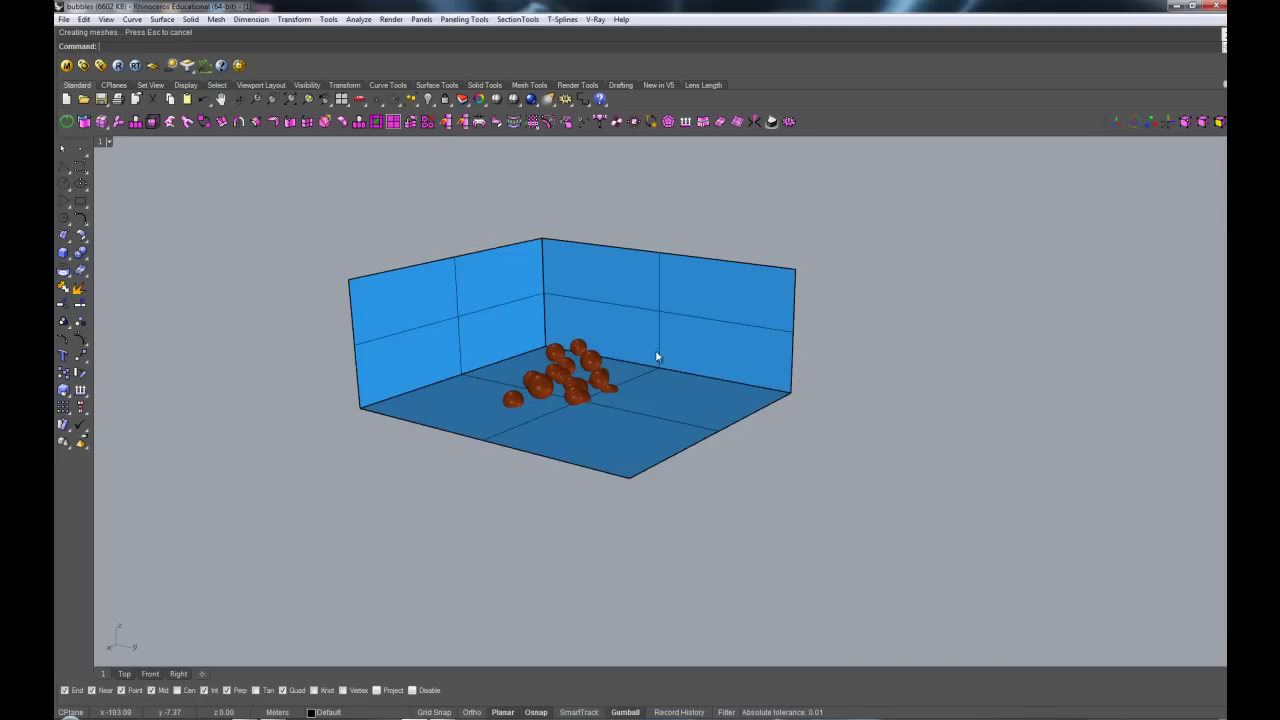
right_click_drag(657, 357, 505, 400)
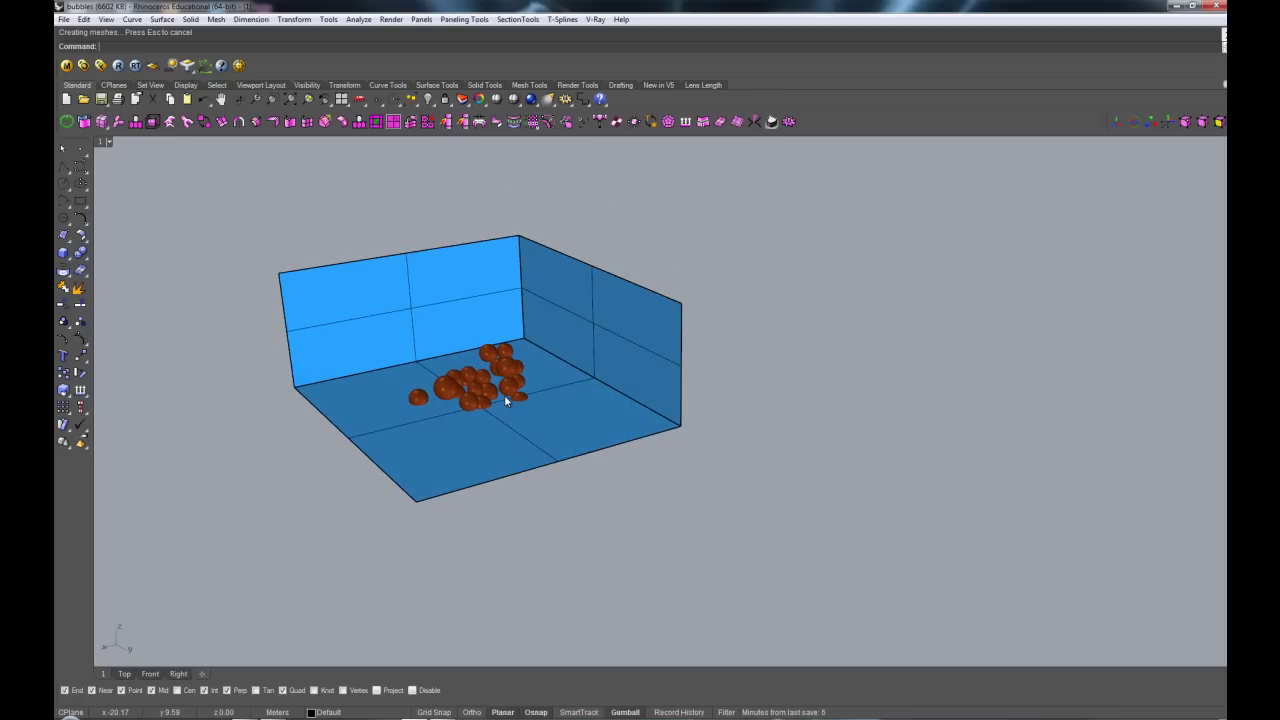
Step: Fillet both floor edges and the vertical back corner edge with radius 10
type("illet")
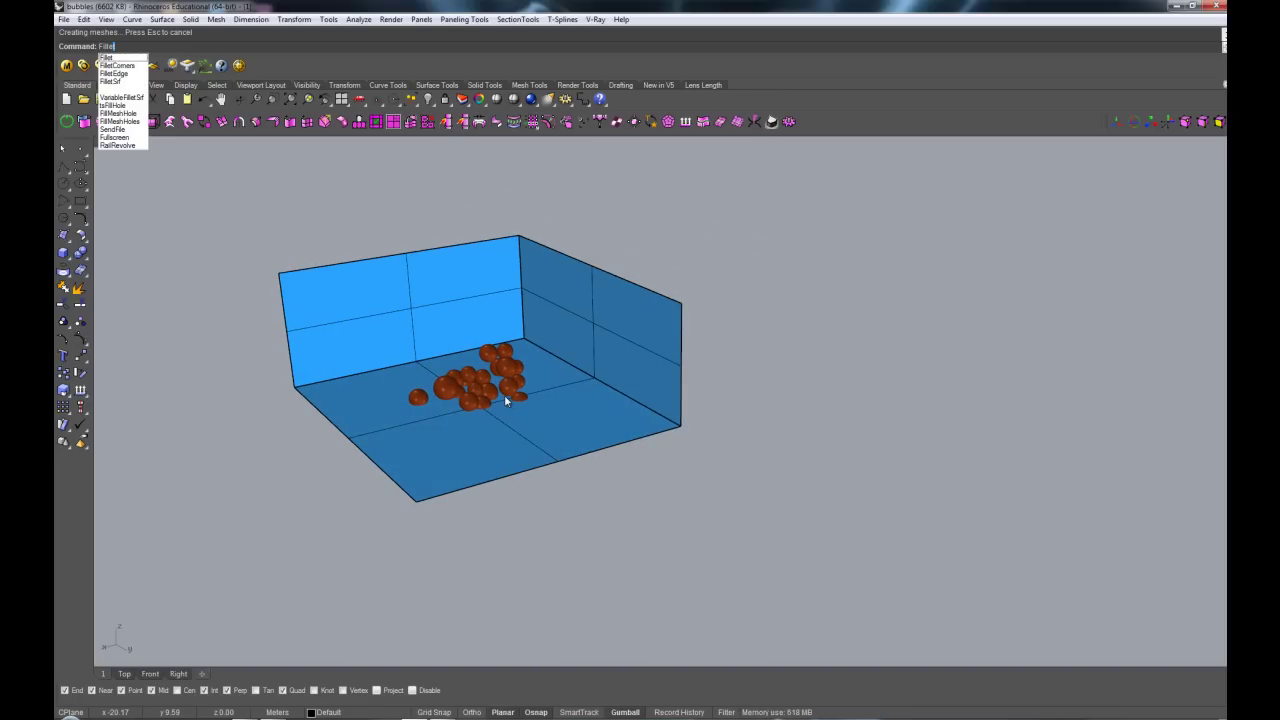
left_click(121, 73)
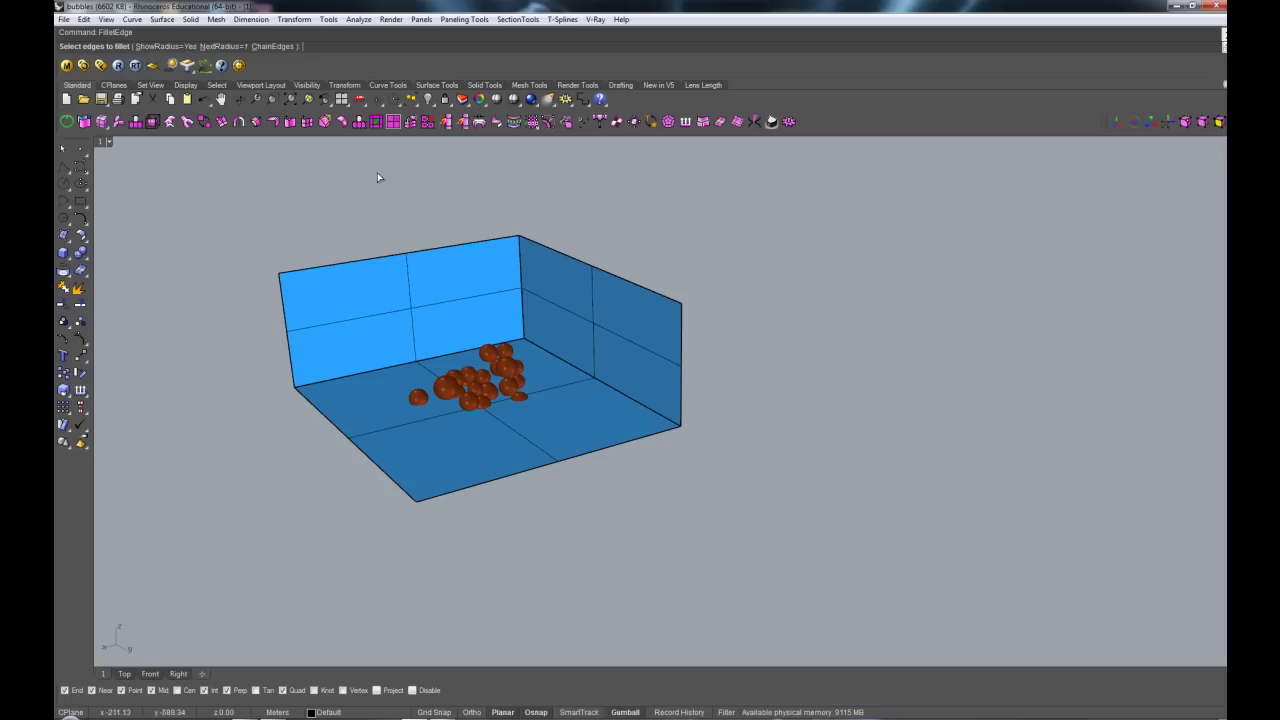
right_click_drag(470, 180, 586, 323)
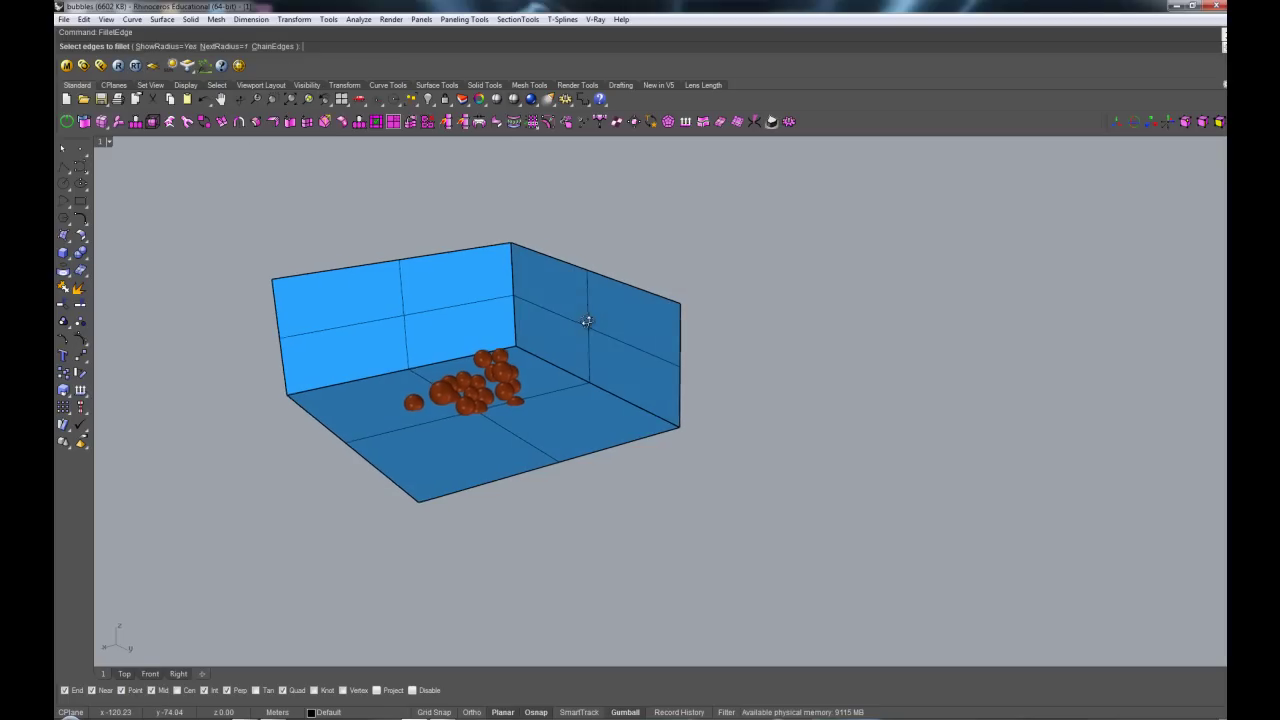
type("10")
key("Return")
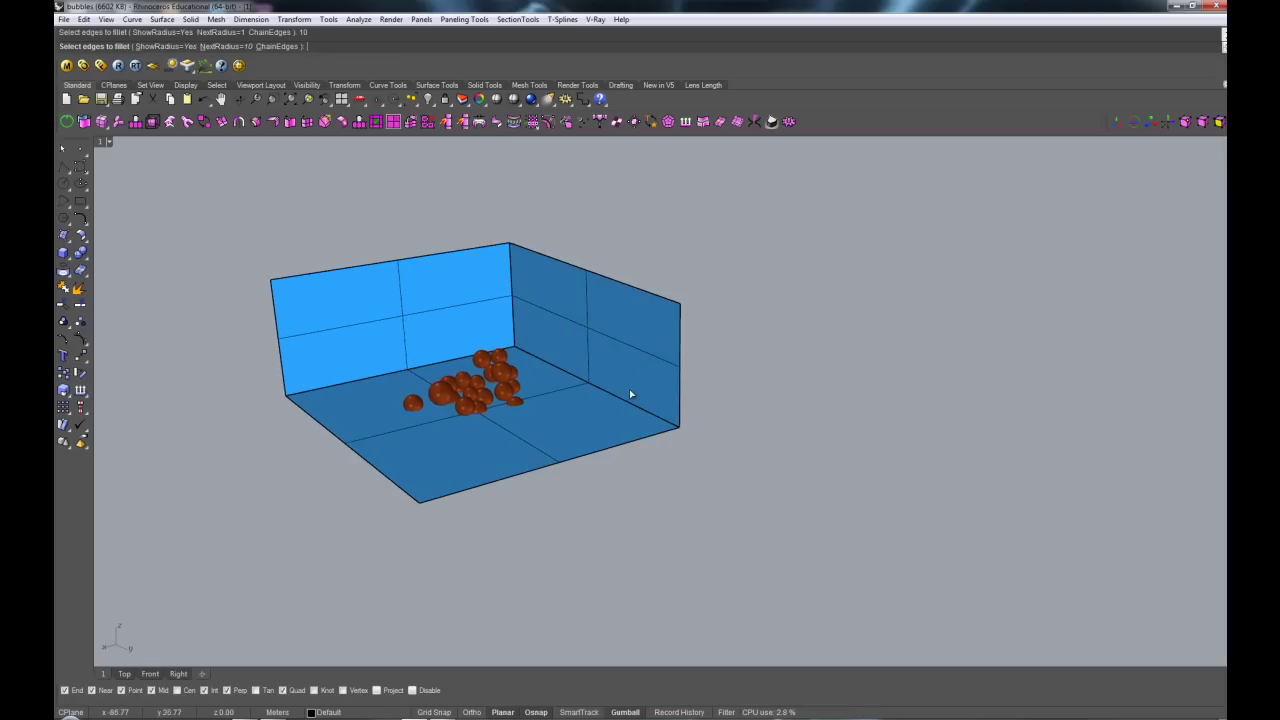
left_click(613, 398)
left_click(425, 368)
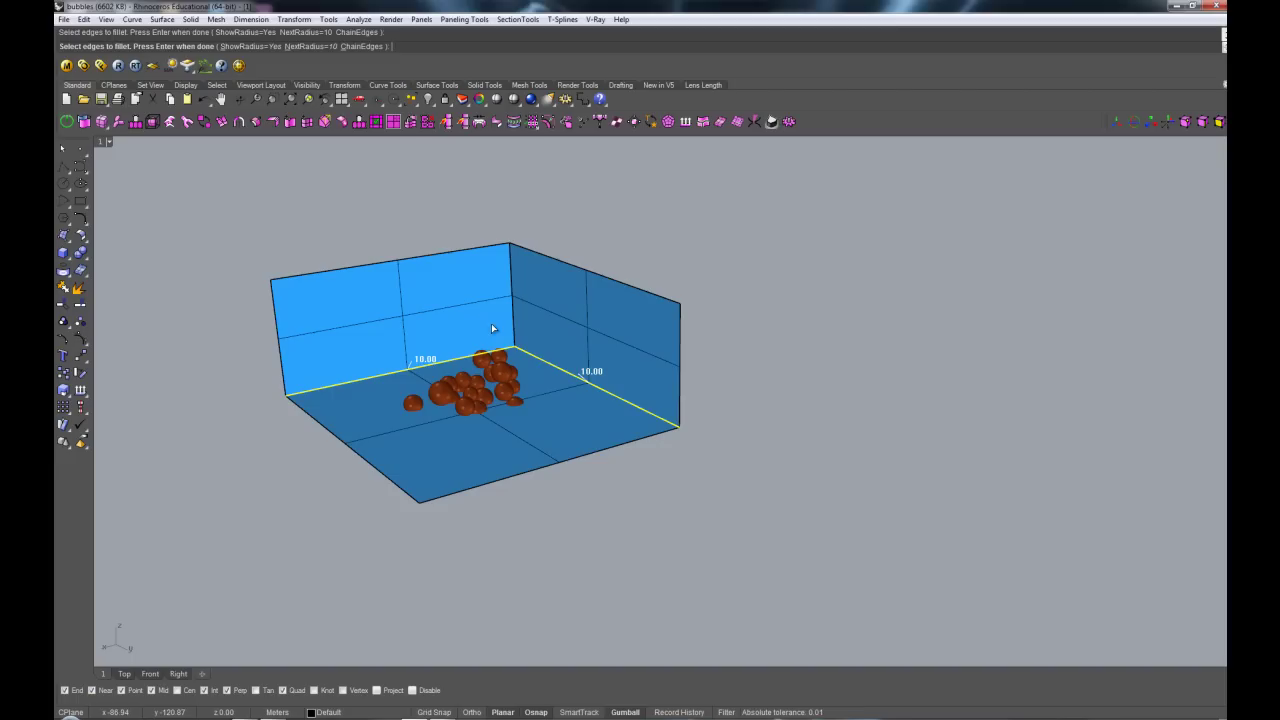
left_click(513, 318)
key("Return")
key("Return")
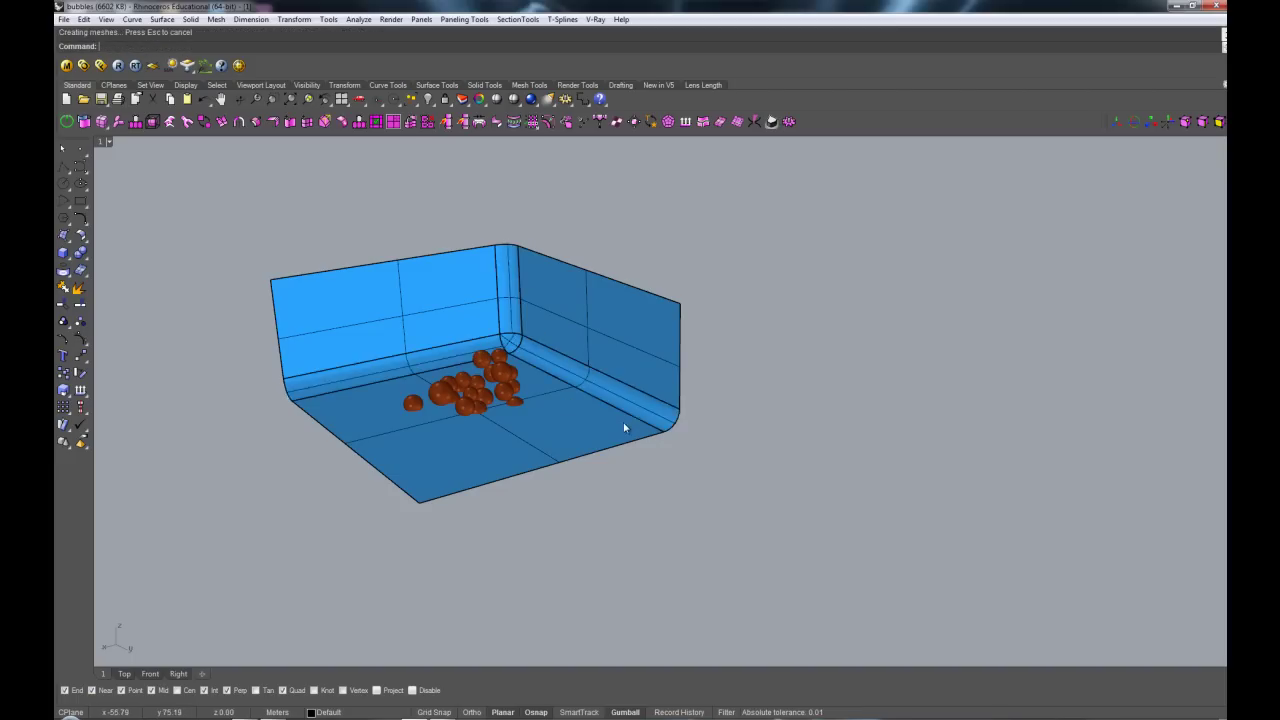
Step: Select the filleted backdrop and open the V-Ray material editor
right_click_drag(623, 422, 423, 420)
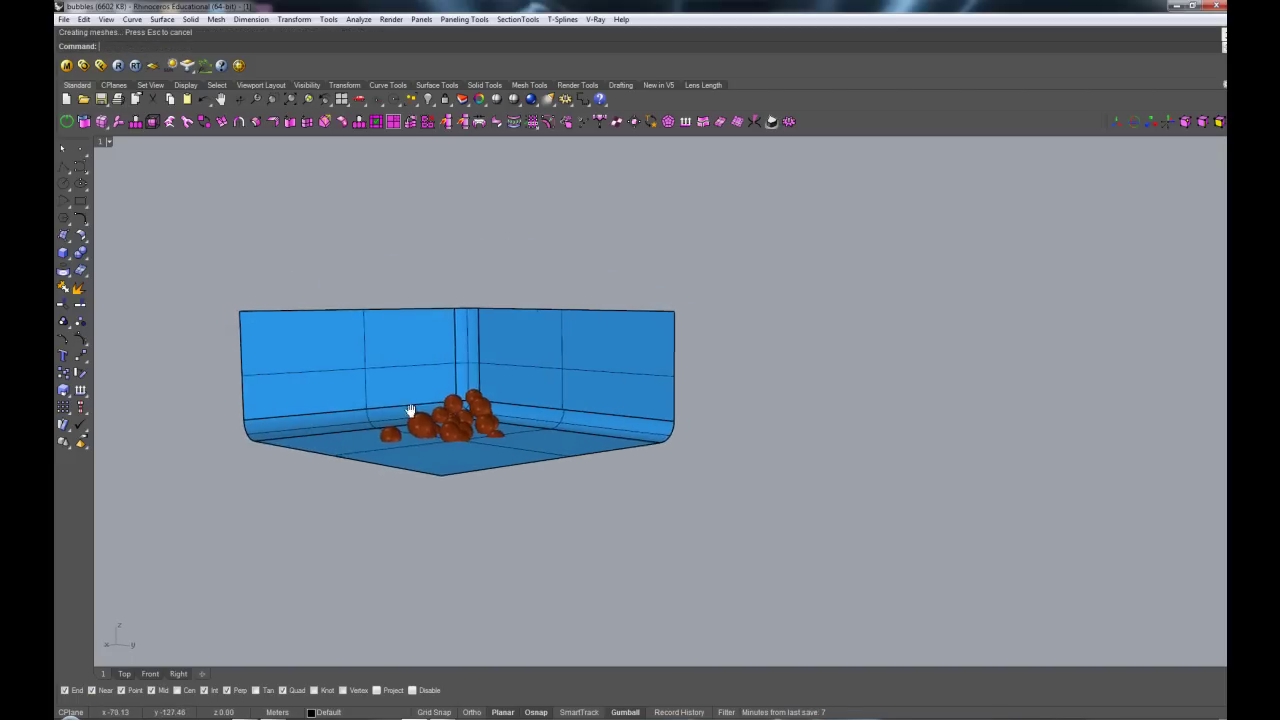
scroll(523, 449, "up", 5)
mouse_move(486, 463)
right_mouse_down()
mouse_move(490, 444)
mouse_move(490, 465)
right_mouse_up()
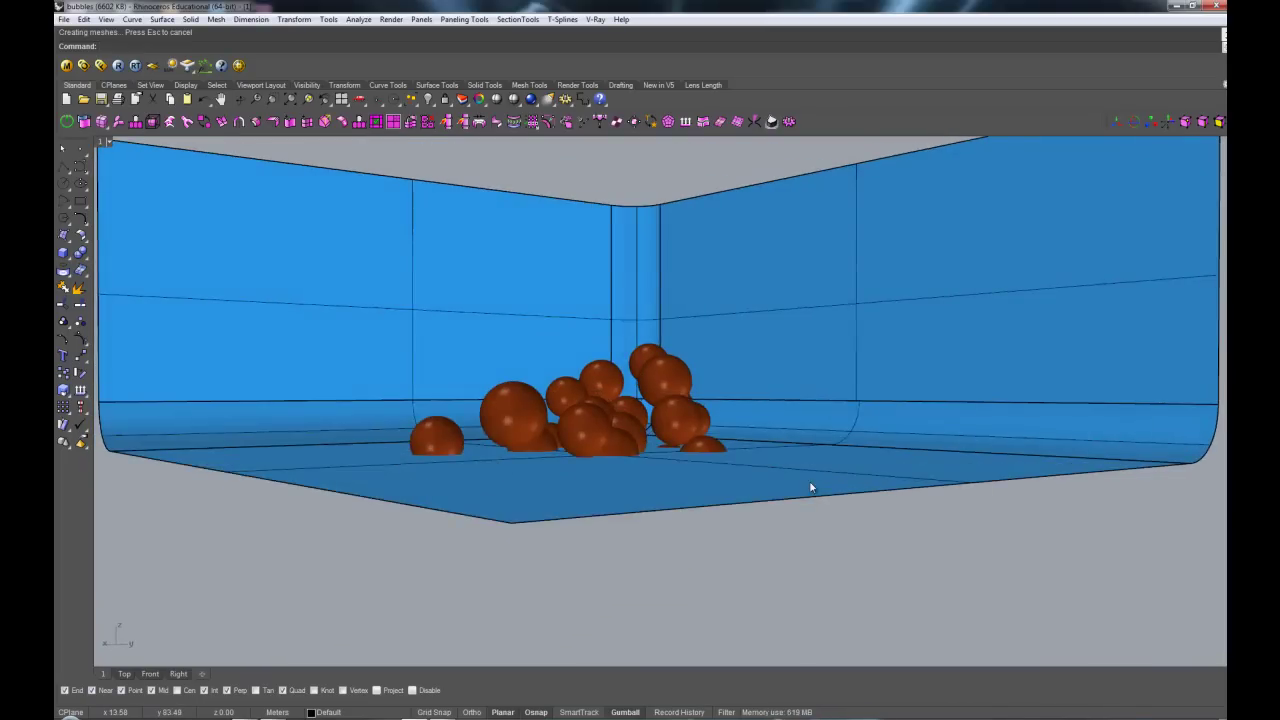
left_click(810, 488)
scroll(628, 328, "up", 3)
right_click_drag(591, 241, 700, 436)
scroll(604, 312, "down", 3)
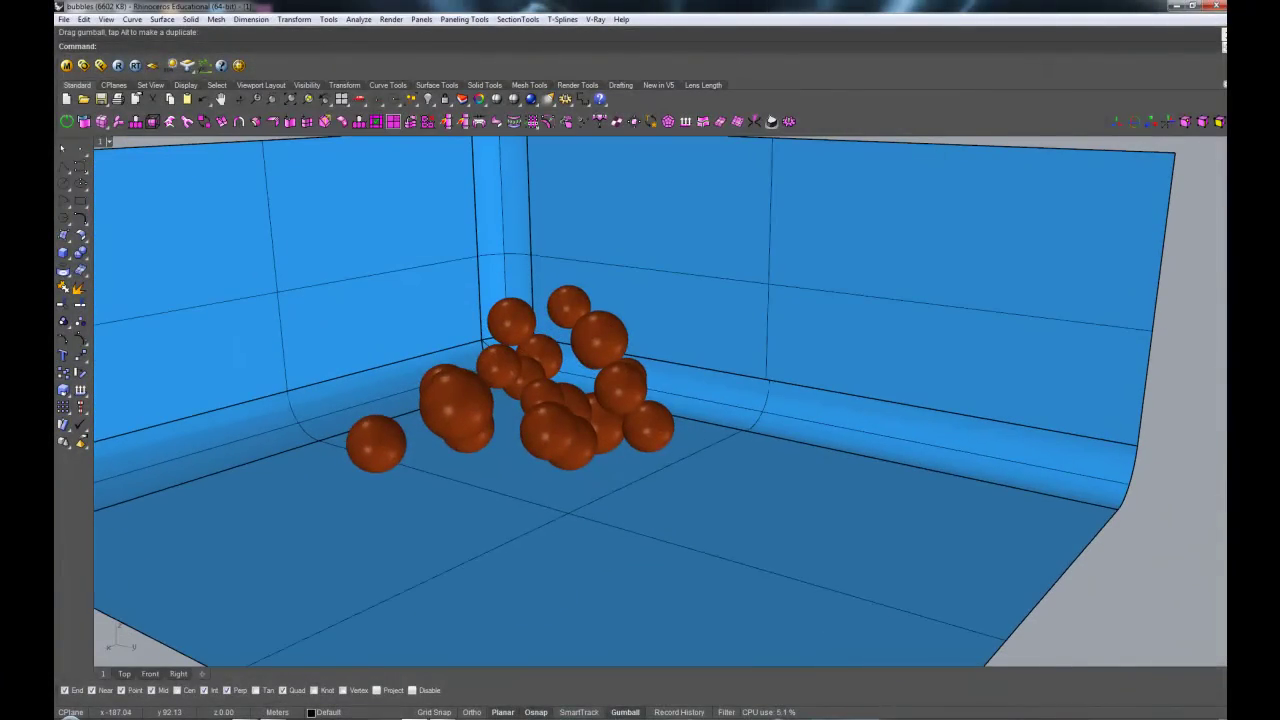
left_click(66, 65)
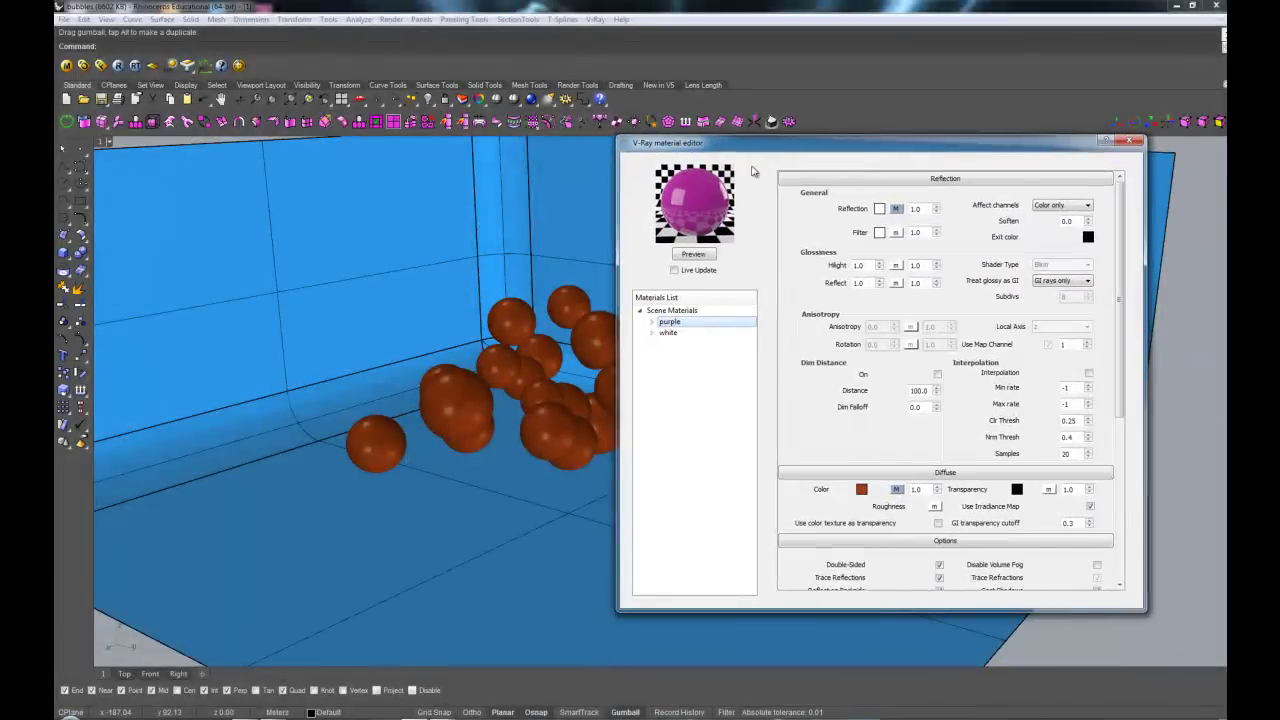
Step: Create a new Standard scene material named '3dd spheres'
left_click_drag(688, 146, 809, 124)
right_click_drag(619, 304, 580, 317, "shift")
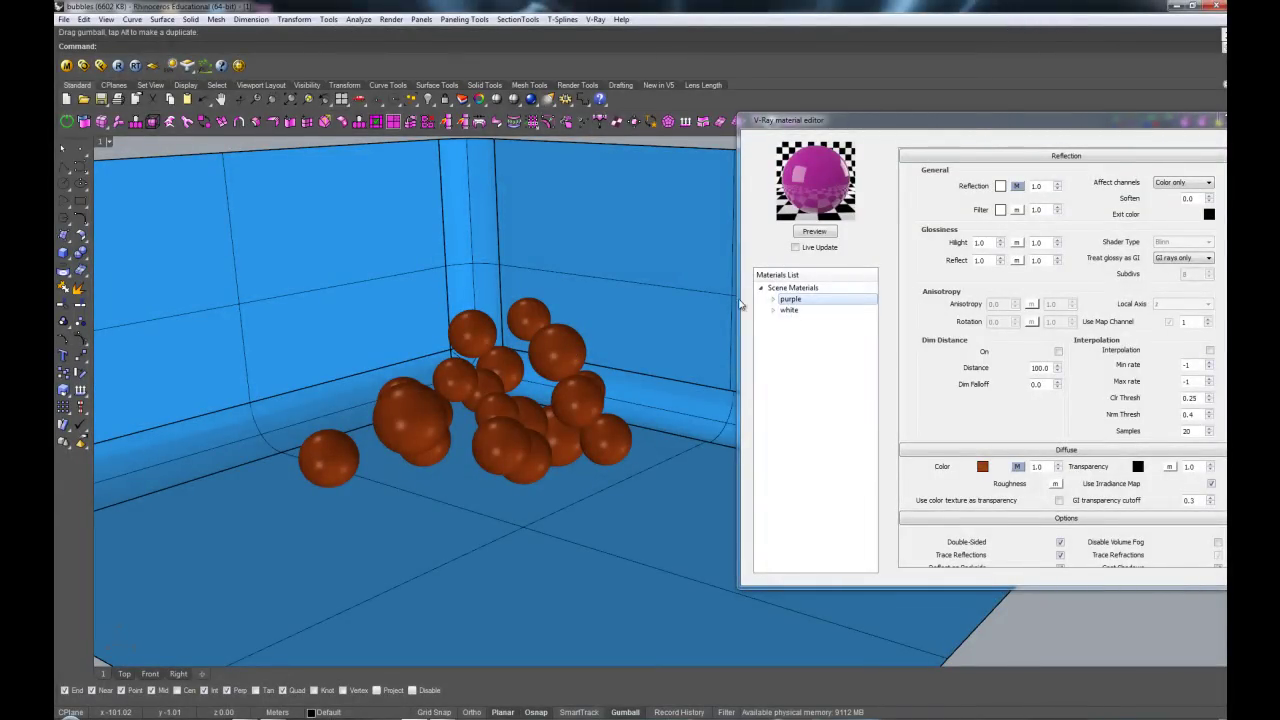
right_click_drag(651, 337, 645, 358)
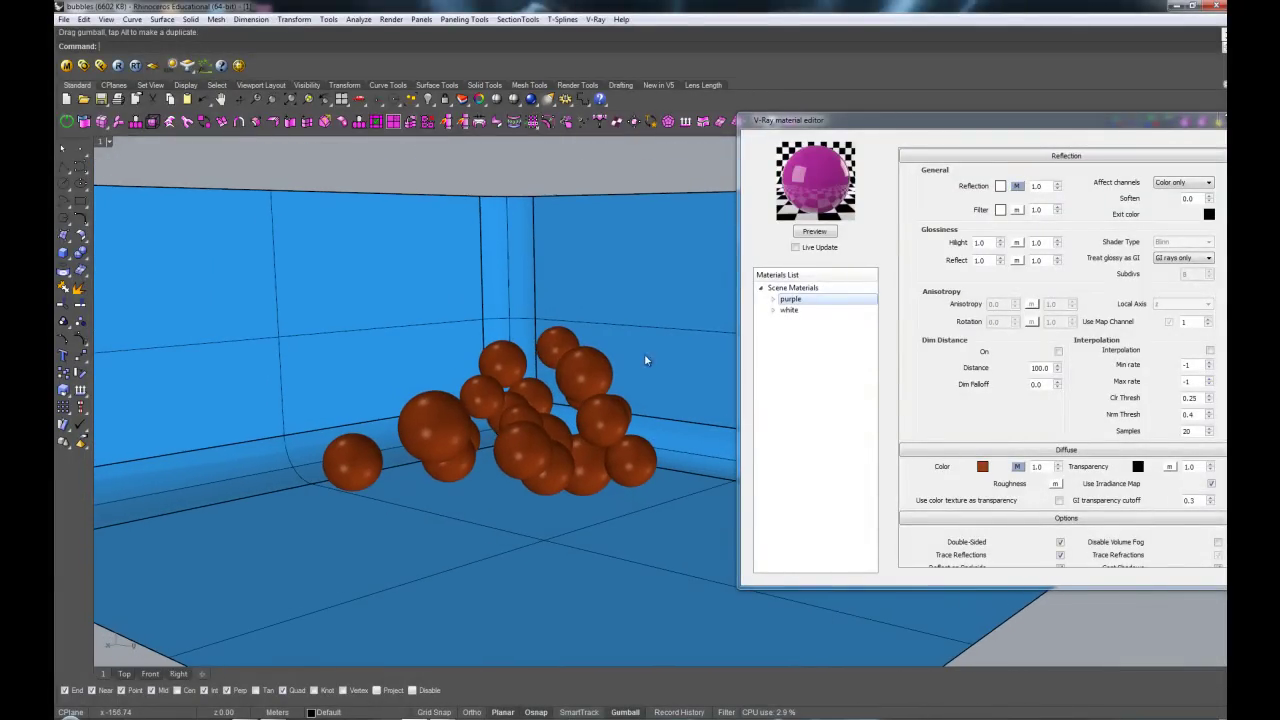
right_click(803, 291)
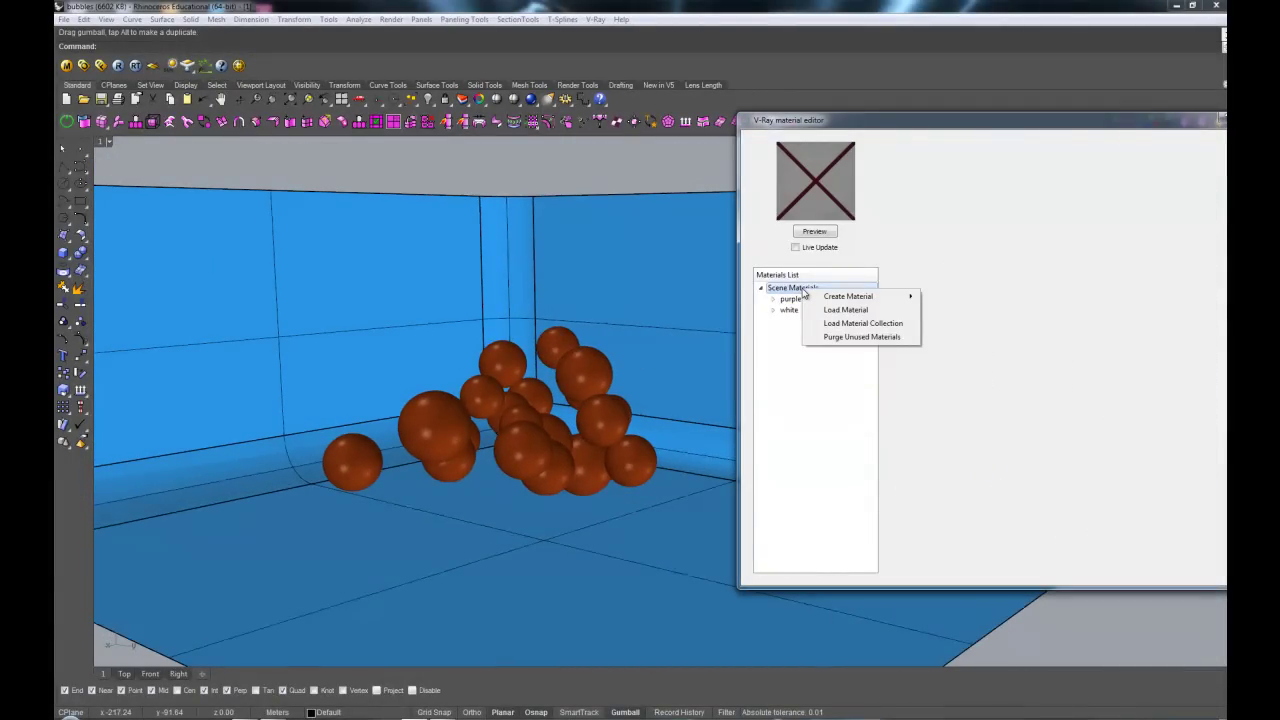
mouse_move(840, 297)
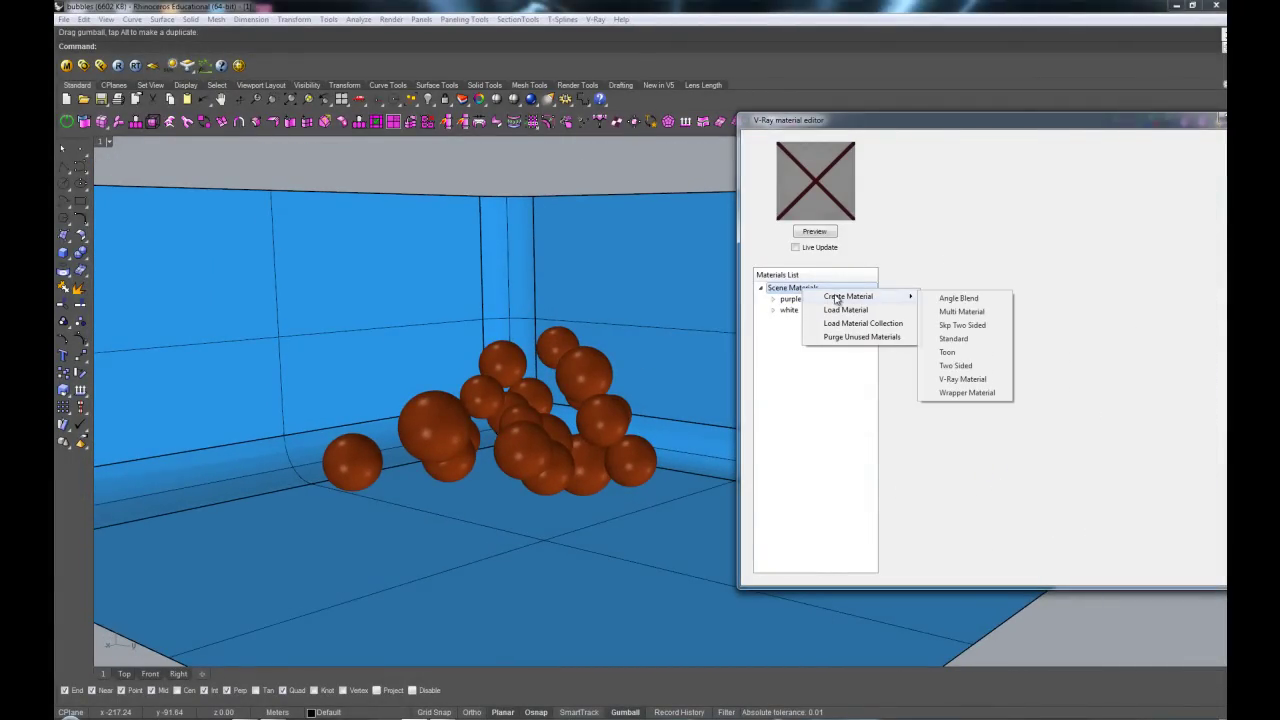
left_click(946, 346)
double_click(806, 300)
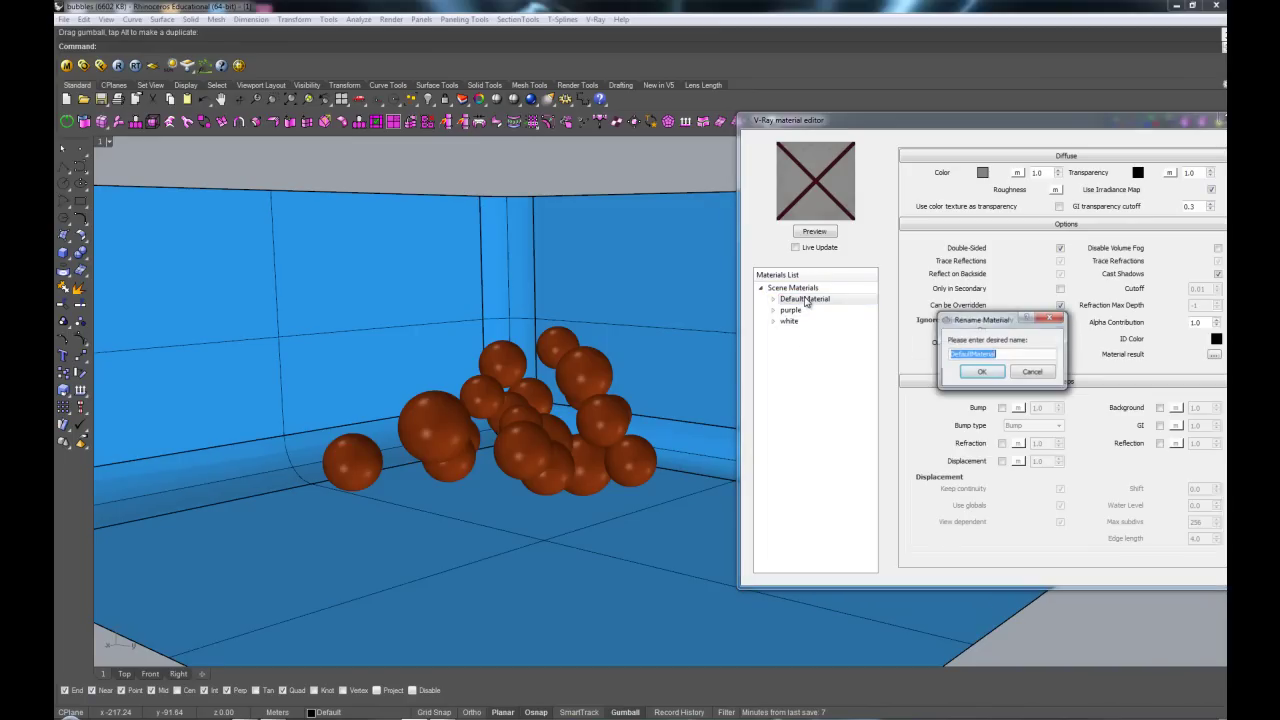
type("3dd")
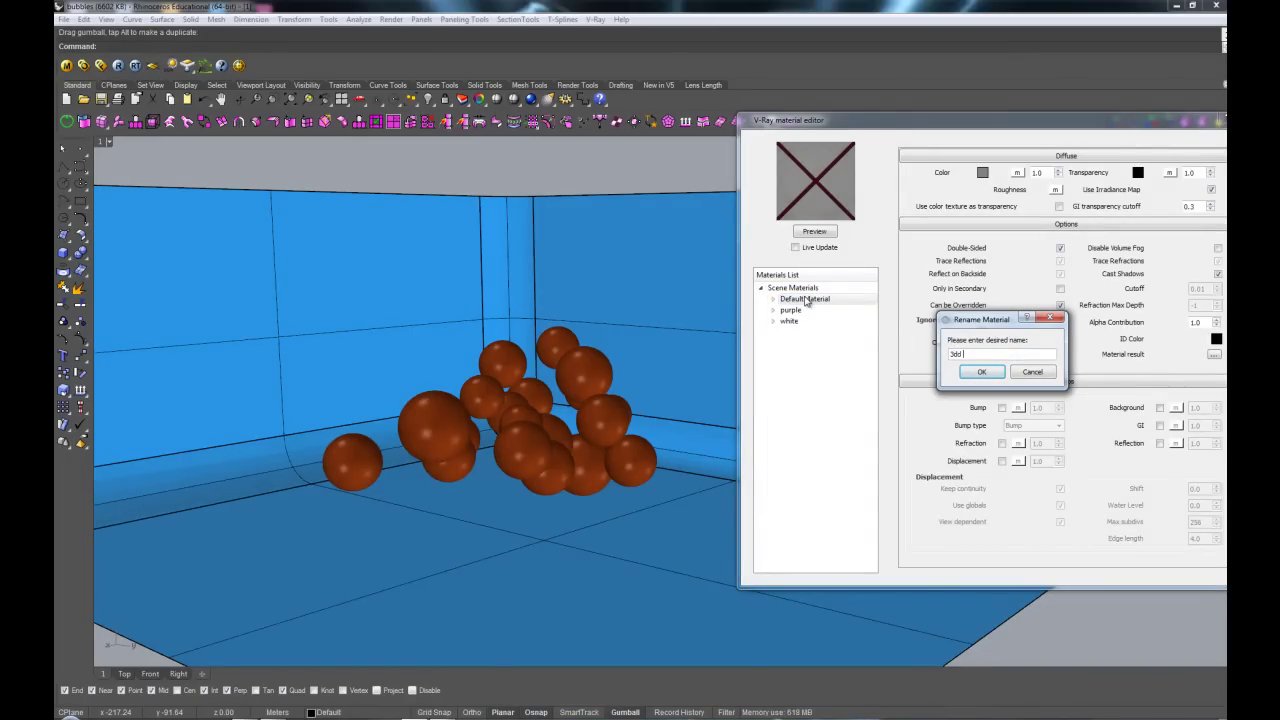
type(" spheres")
key("Return")
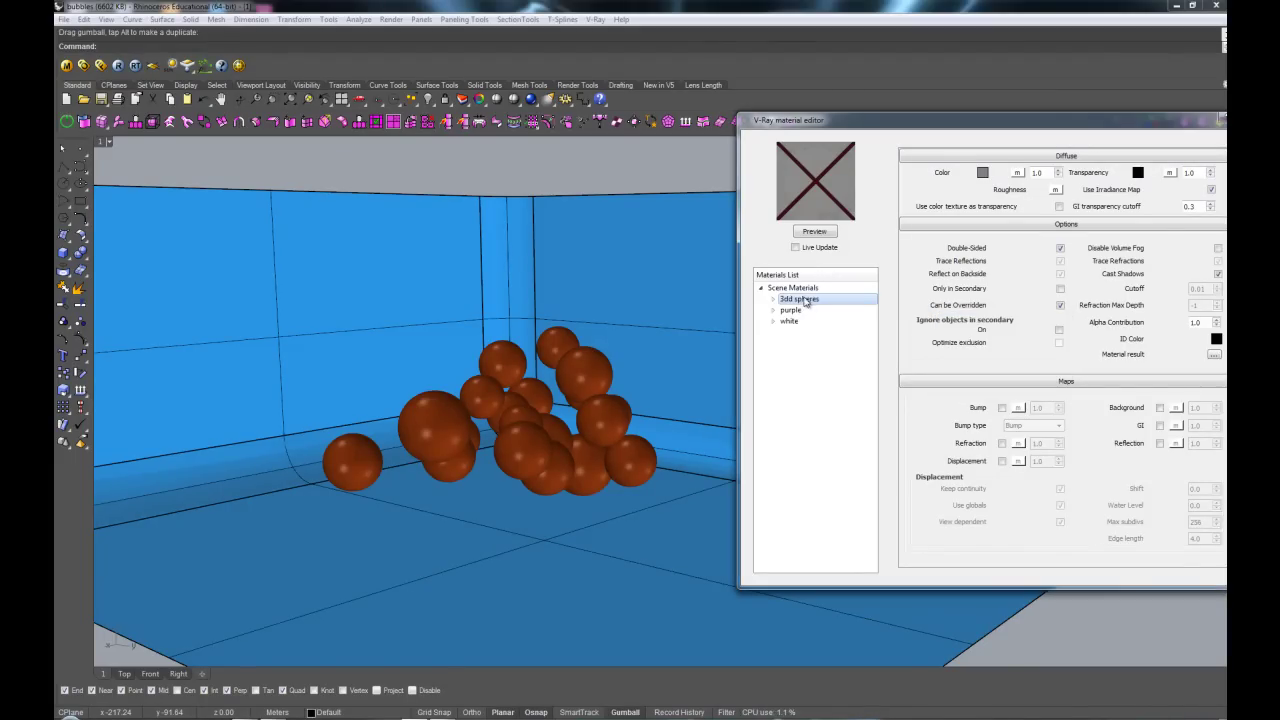
Step: Add a Reflection layer to '3dd spheres' and render its preview
right_click(806, 300)
mouse_move(847, 311)
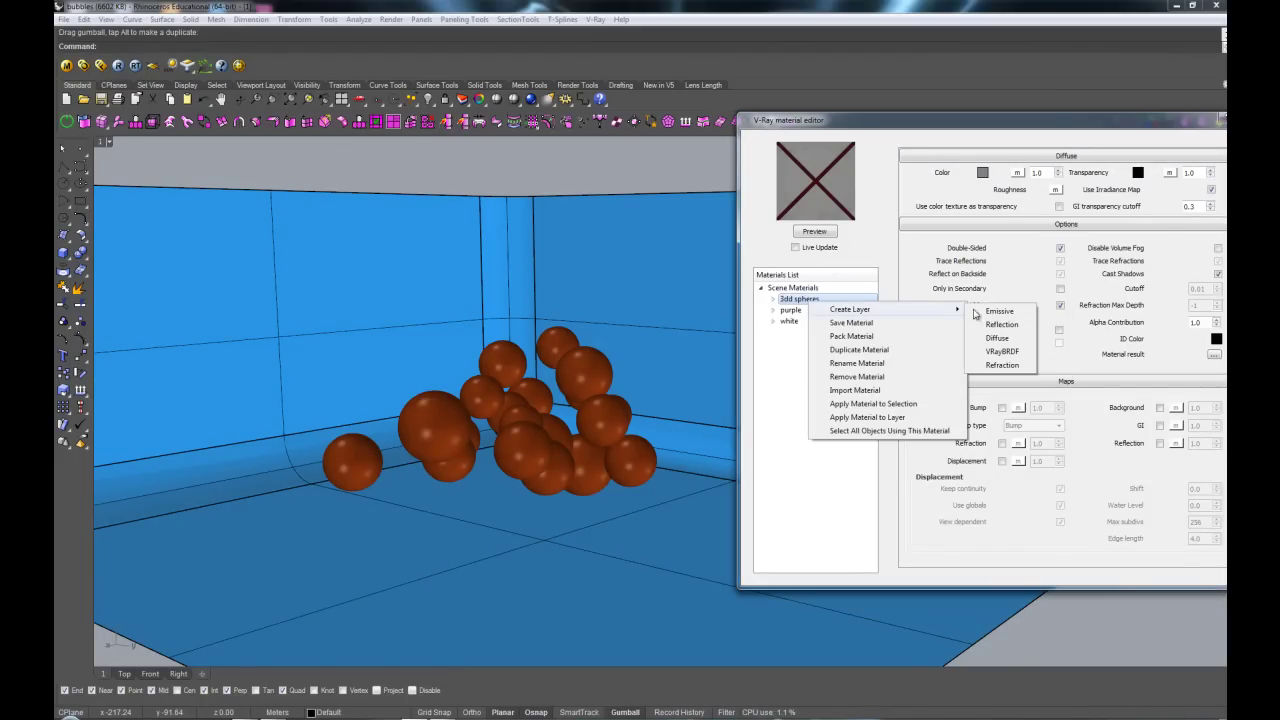
left_click(1006, 326)
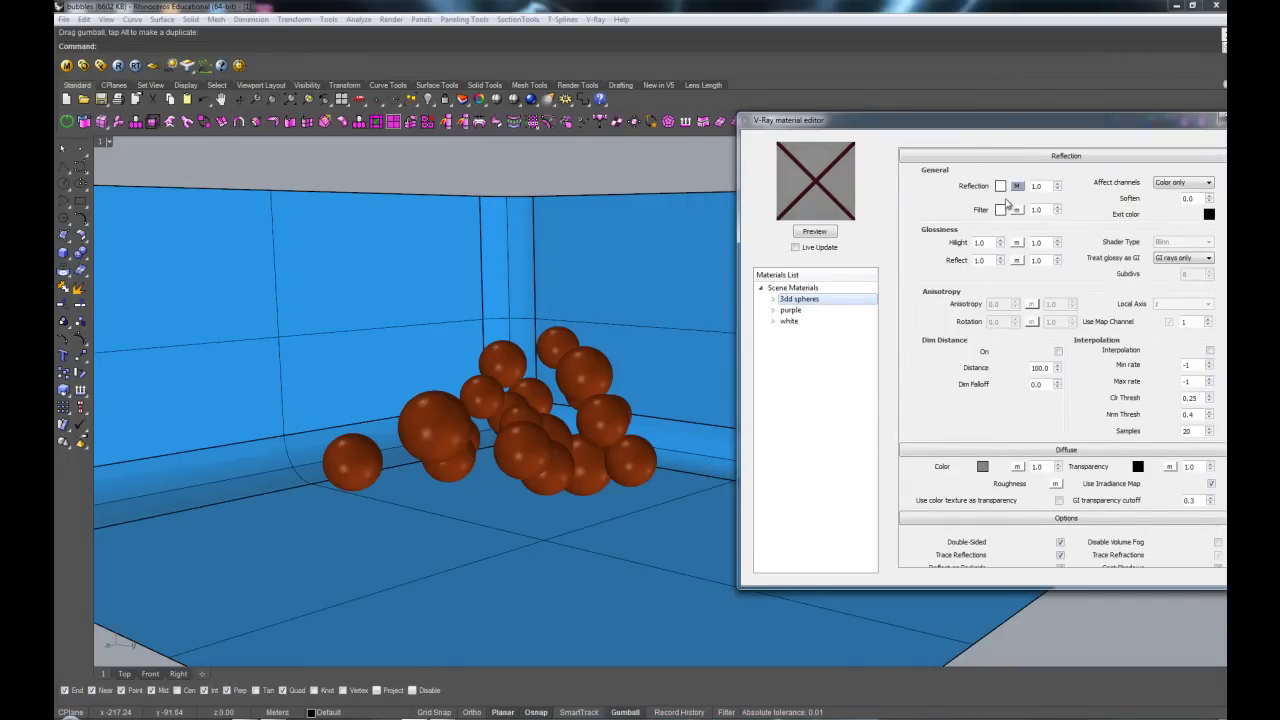
left_click(823, 234)
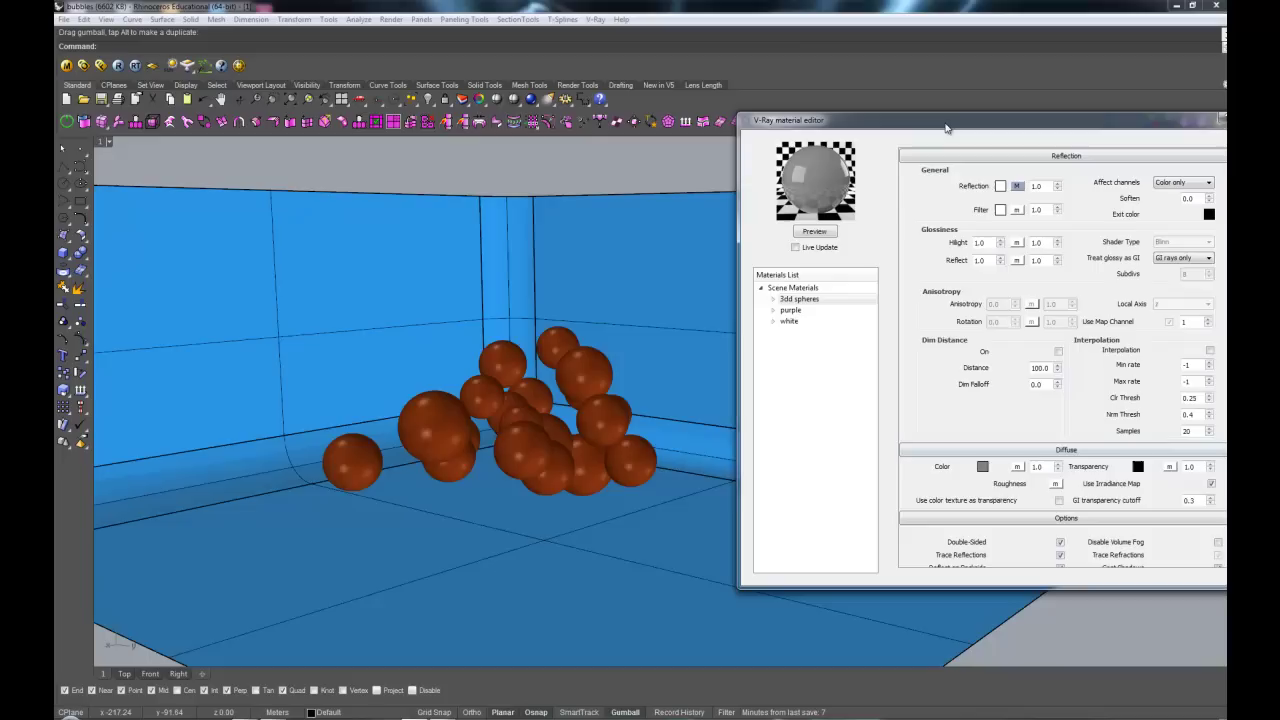
left_click_drag(946, 127, 820, 113)
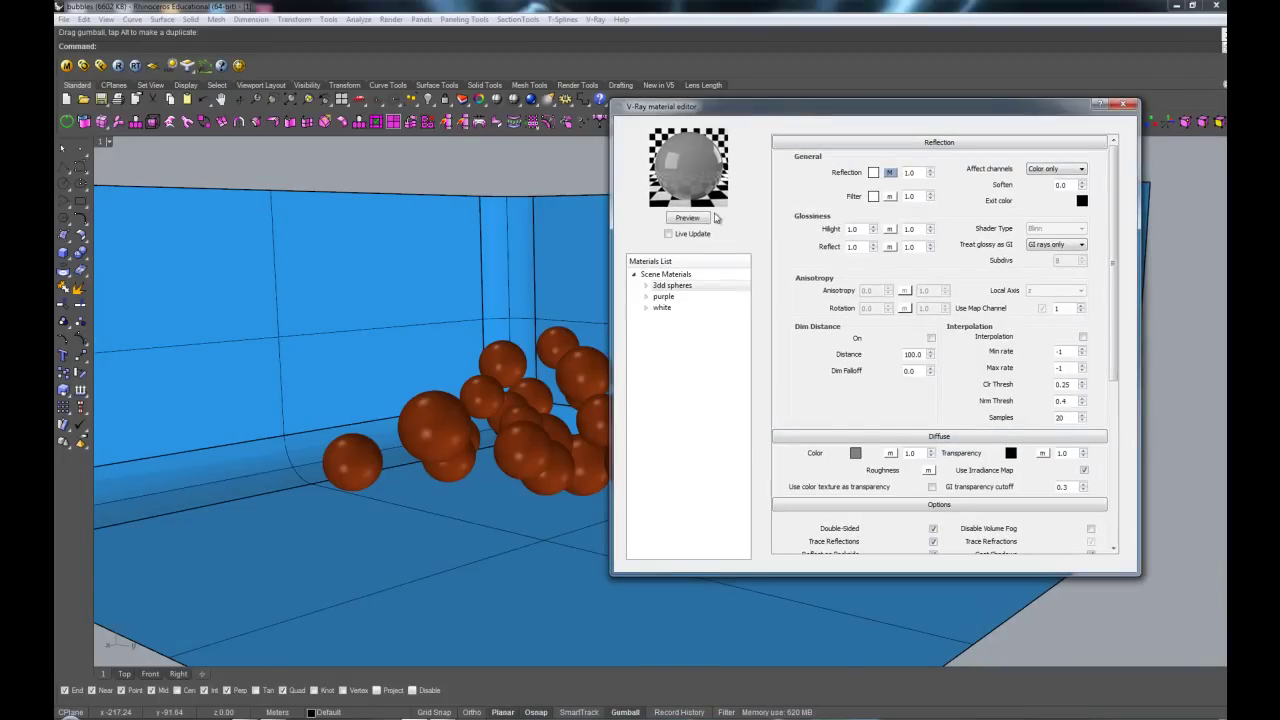
Step: Map a TexFresnel texture onto the diffuse colour
left_click(893, 455)
left_click(480, 337)
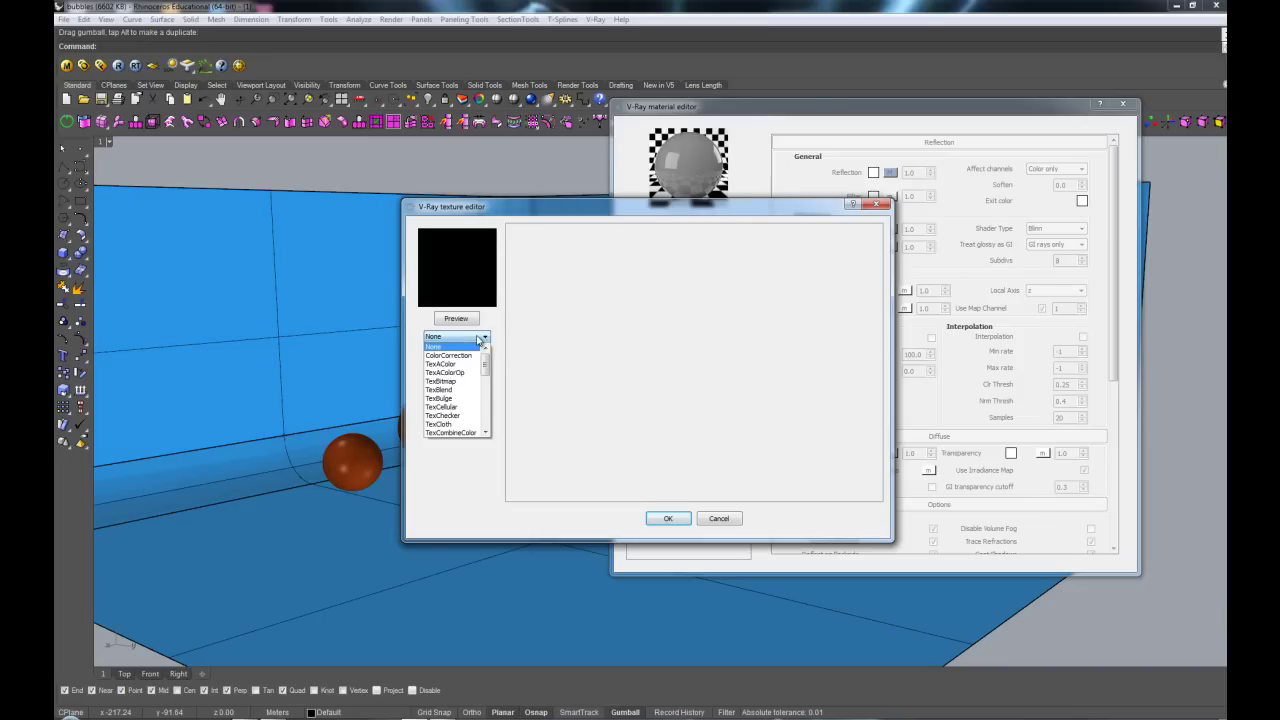
scroll(463, 386, "down", 1)
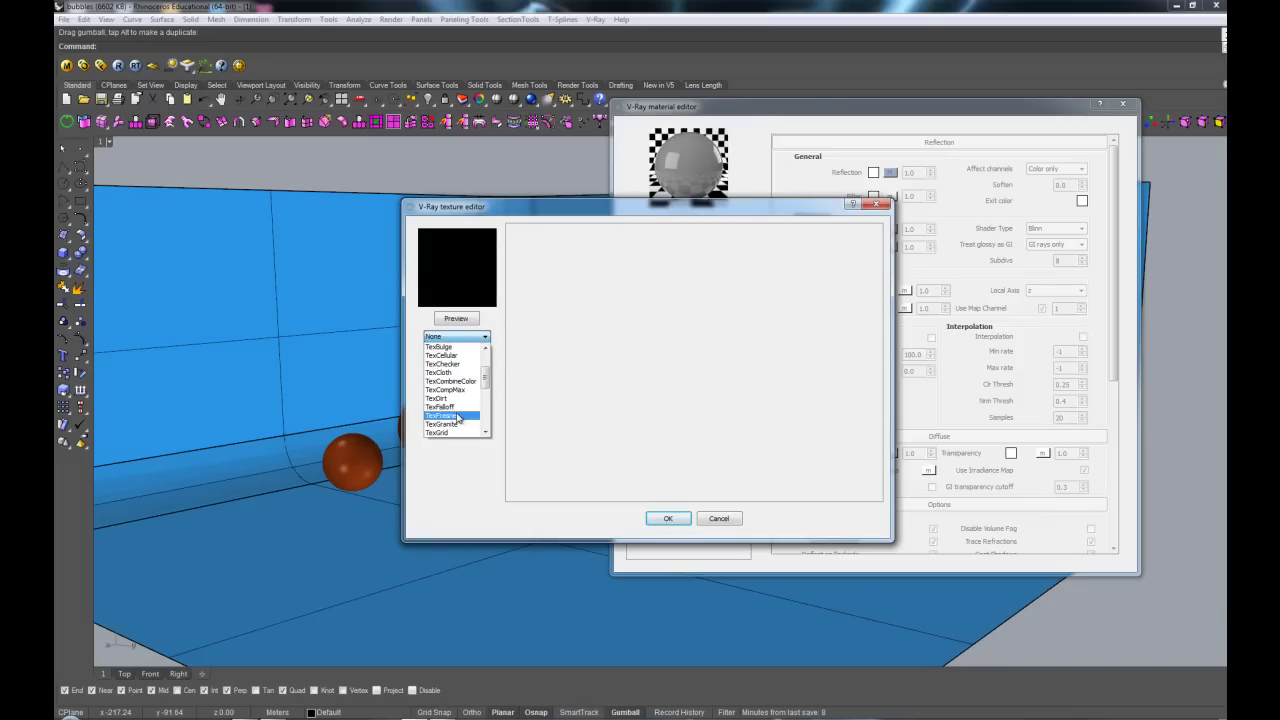
left_click(445, 415)
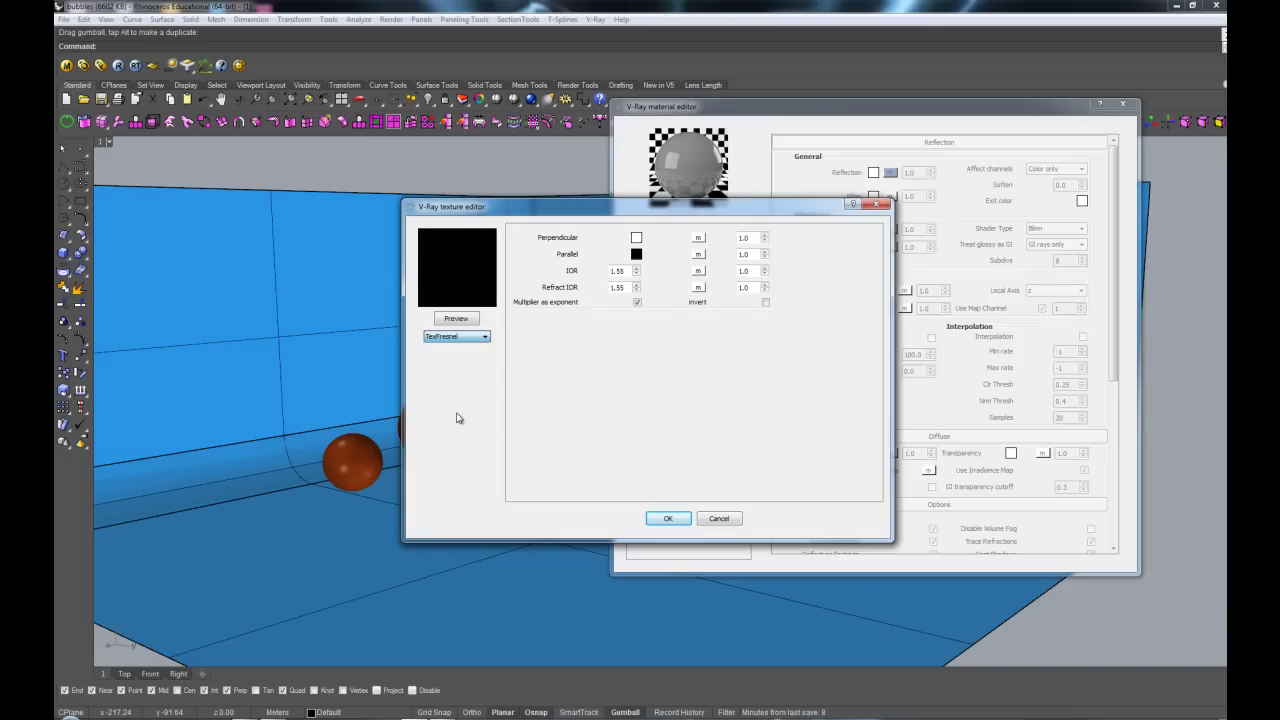
Step: Set the Fresnel parallel colour to magenta and perpendicular colour to yellow
left_click(636, 254)
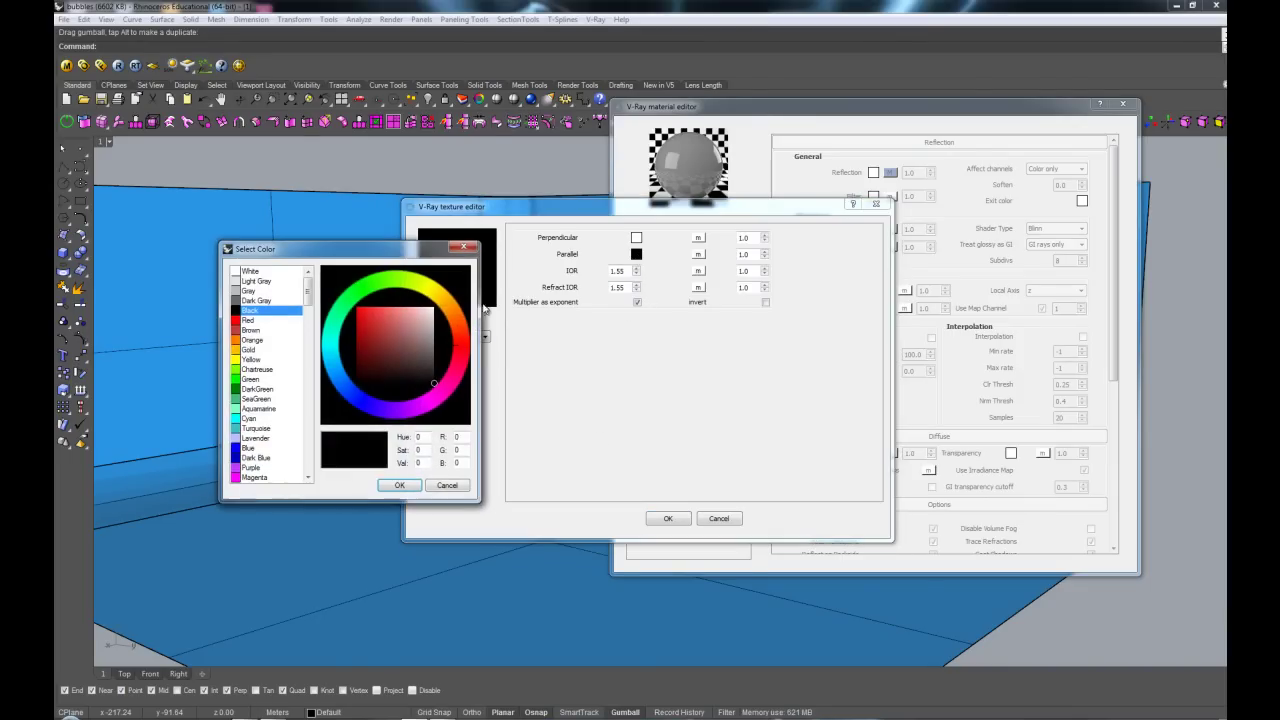
left_click(436, 402)
left_click(379, 351)
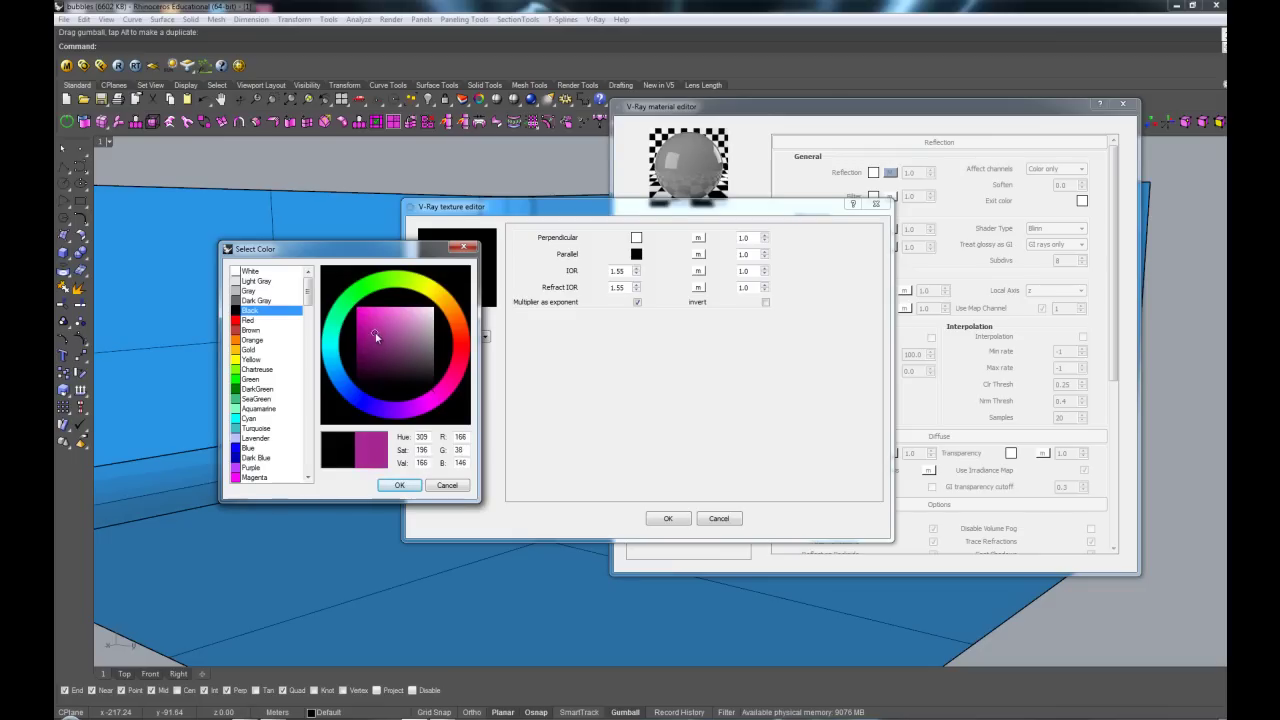
left_click(399, 485)
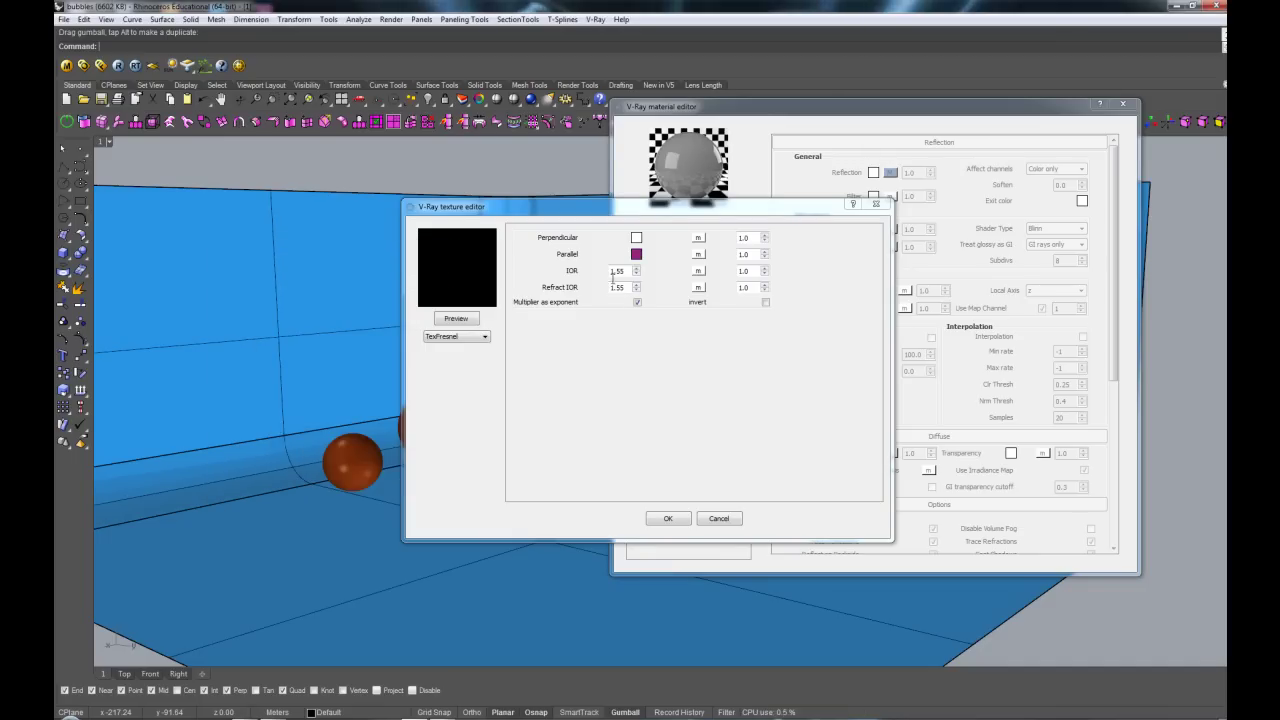
left_click(636, 238)
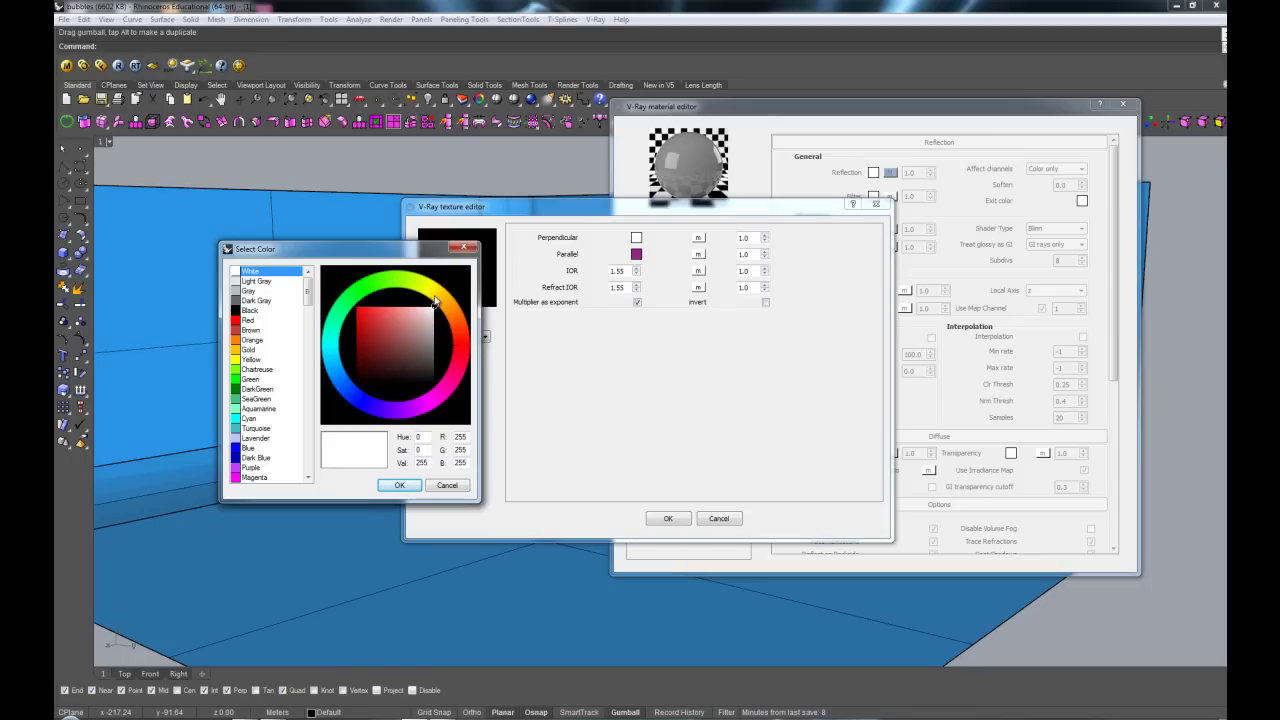
left_click_drag(435, 302, 437, 291)
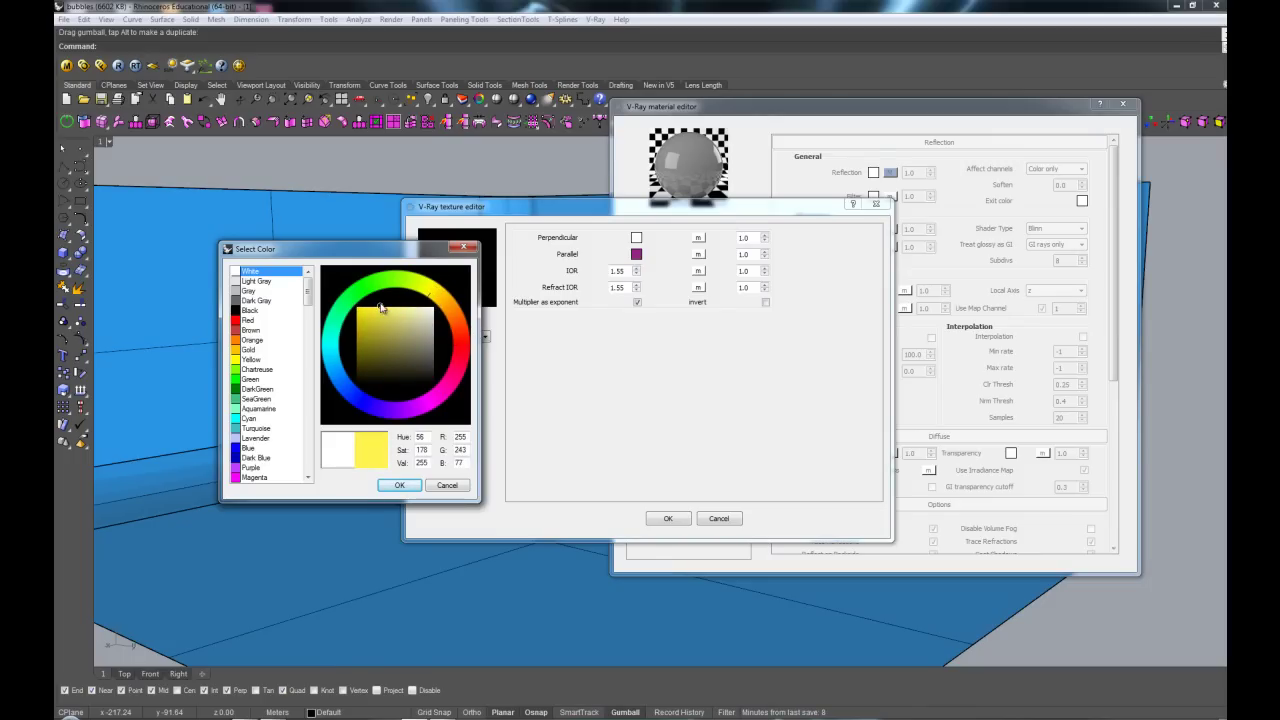
left_click(400, 486)
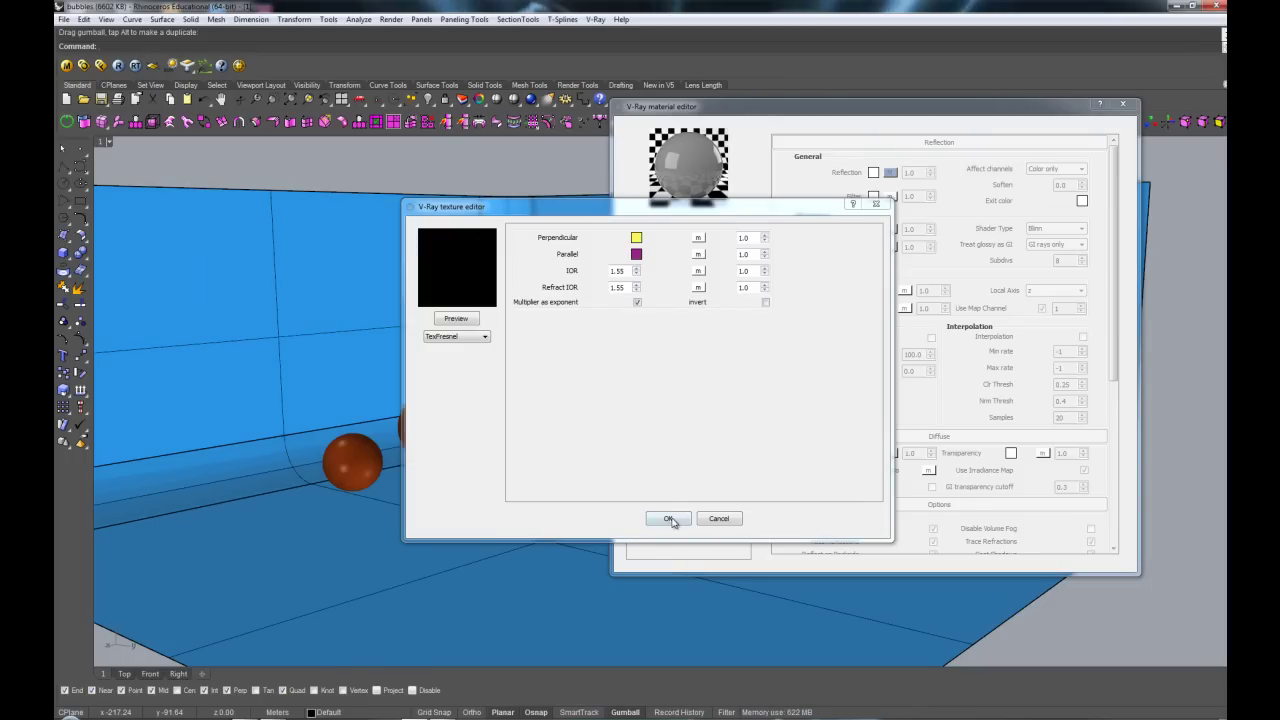
left_click(667, 518)
Step: Apply the '3dd spheres' material to the window-selected sphere cluster
left_click(689, 218)
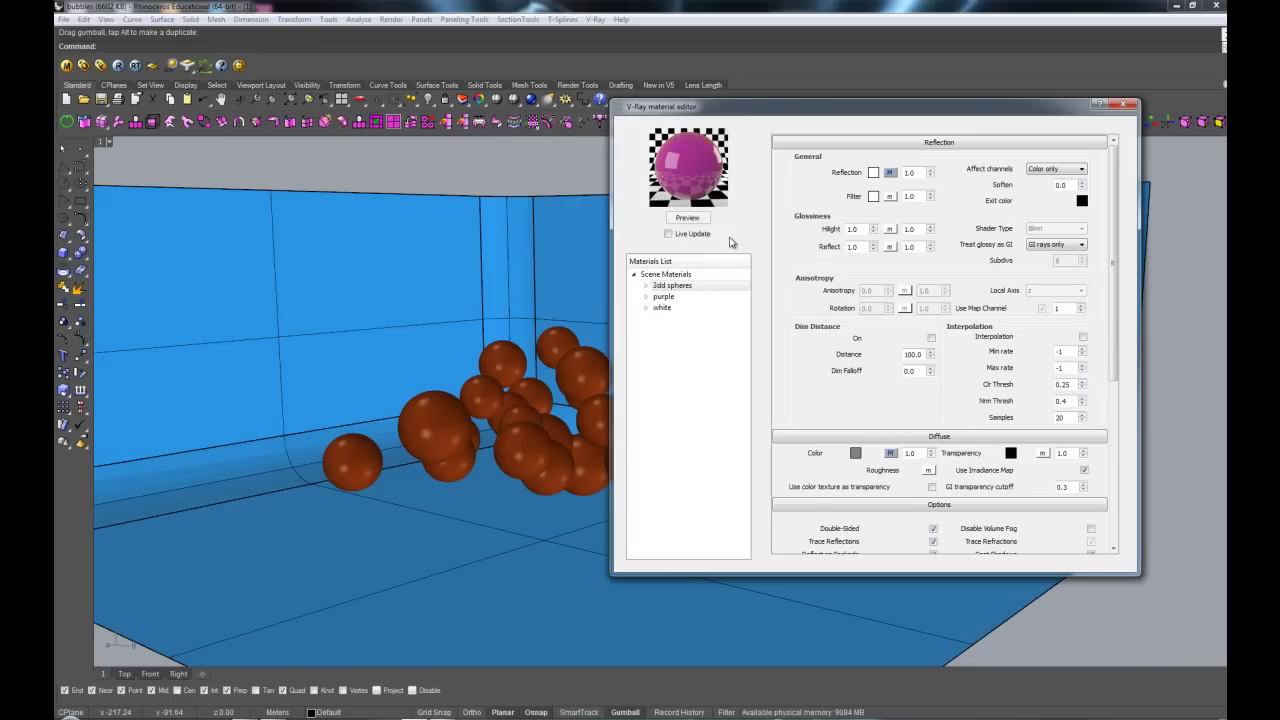
left_click_drag(713, 117, 610, 211)
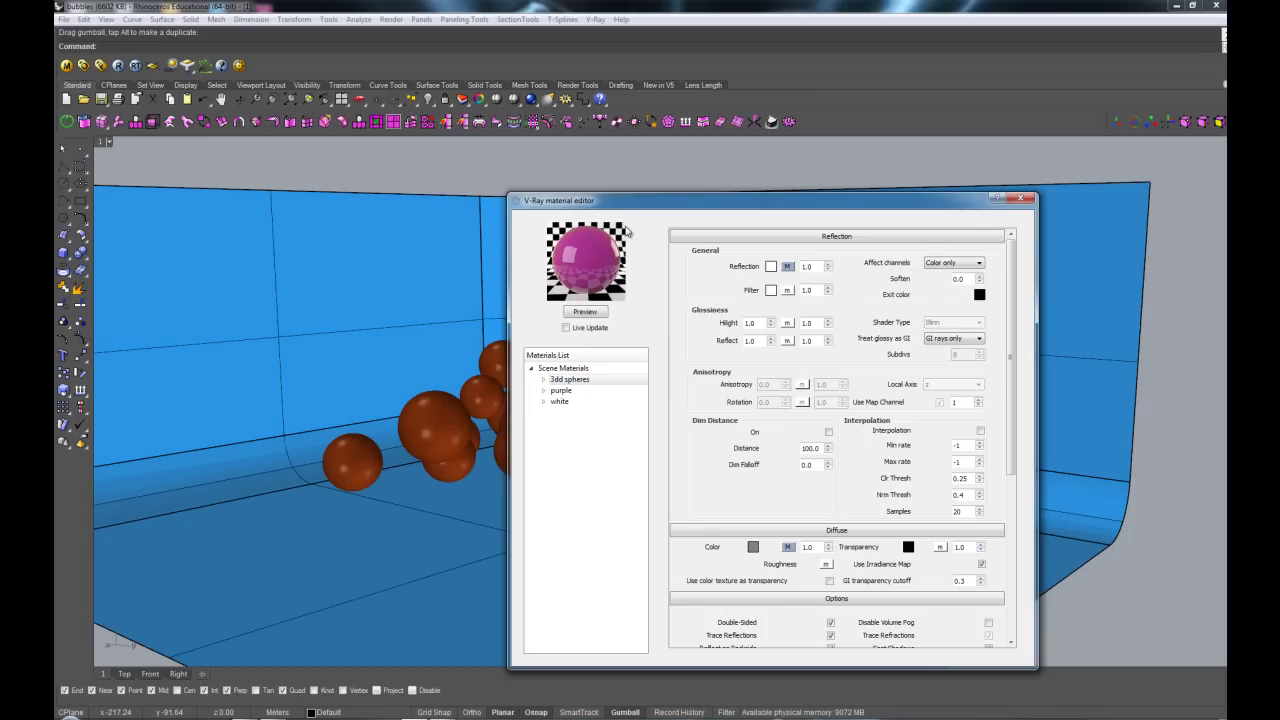
left_click_drag(633, 210, 918, 171)
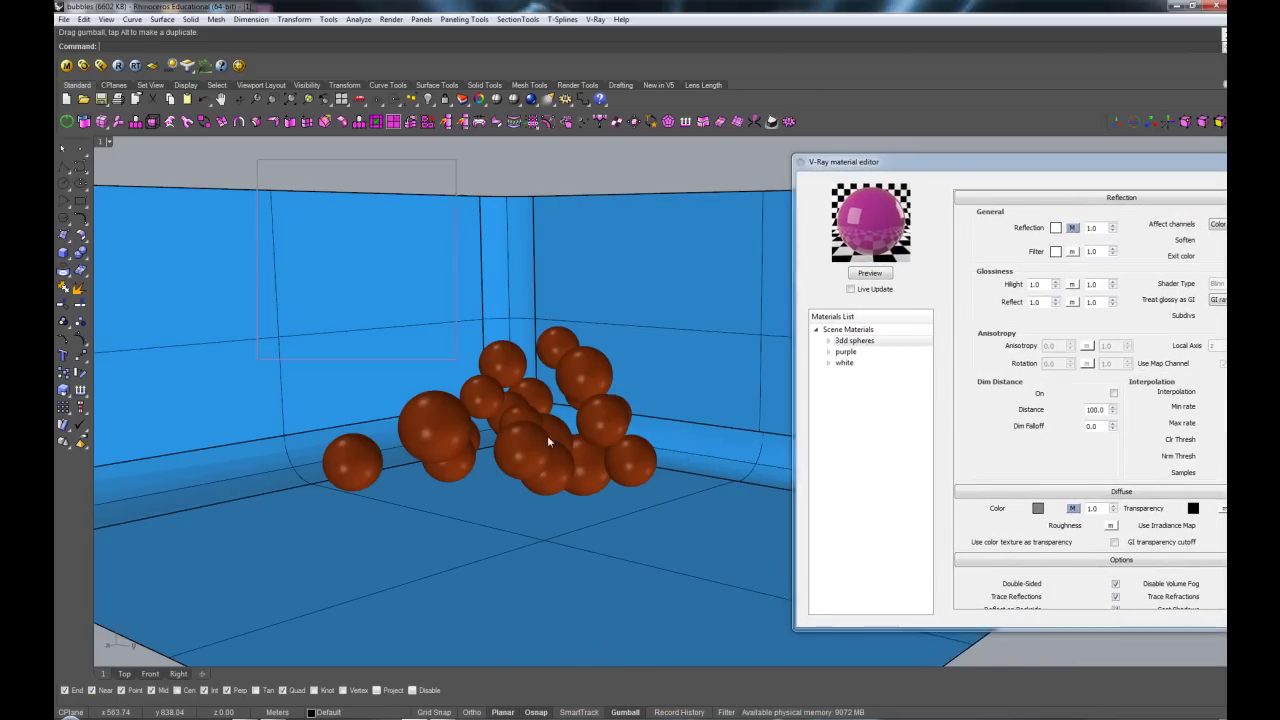
left_click_drag(257, 160, 732, 565)
right_click(862, 342)
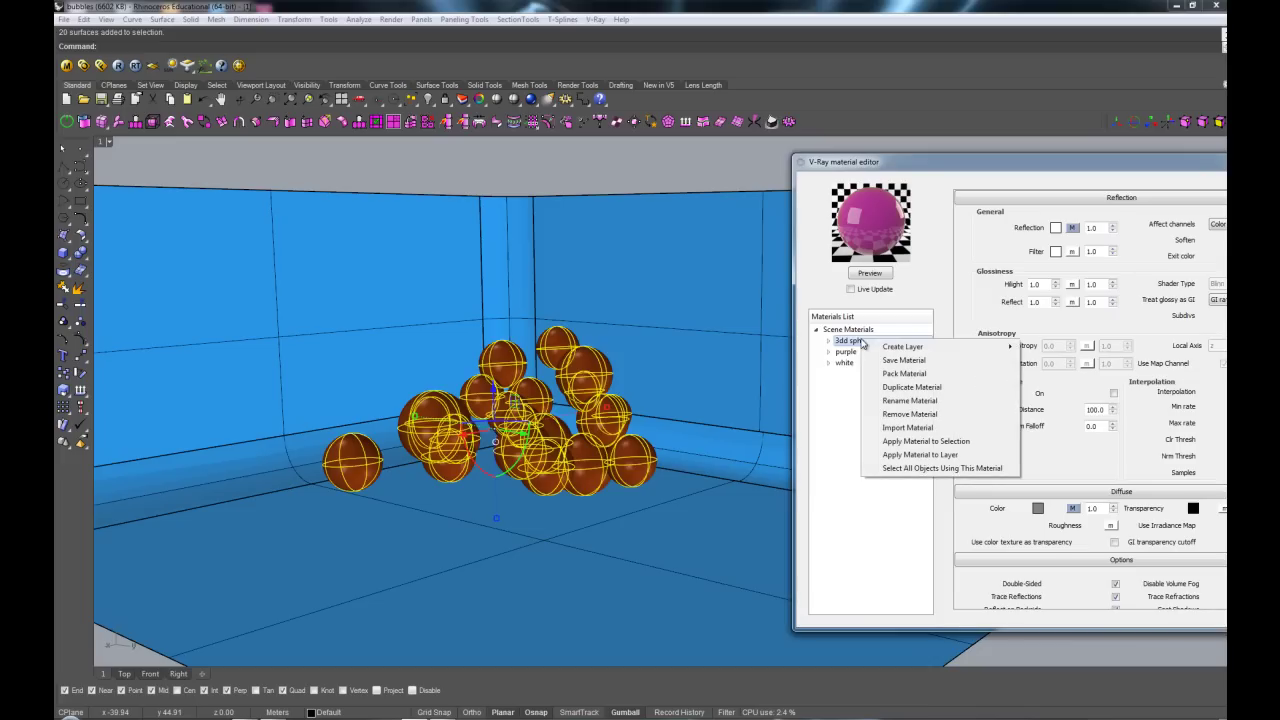
left_click(922, 441)
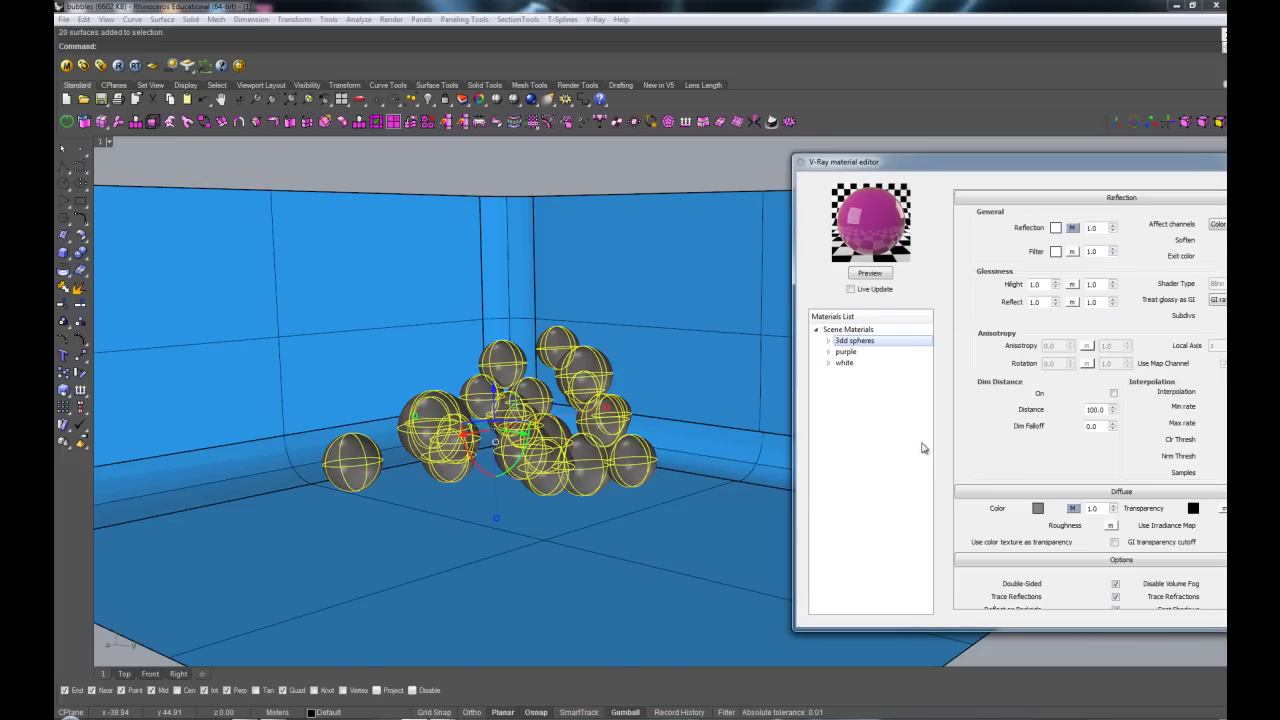
left_click(653, 166)
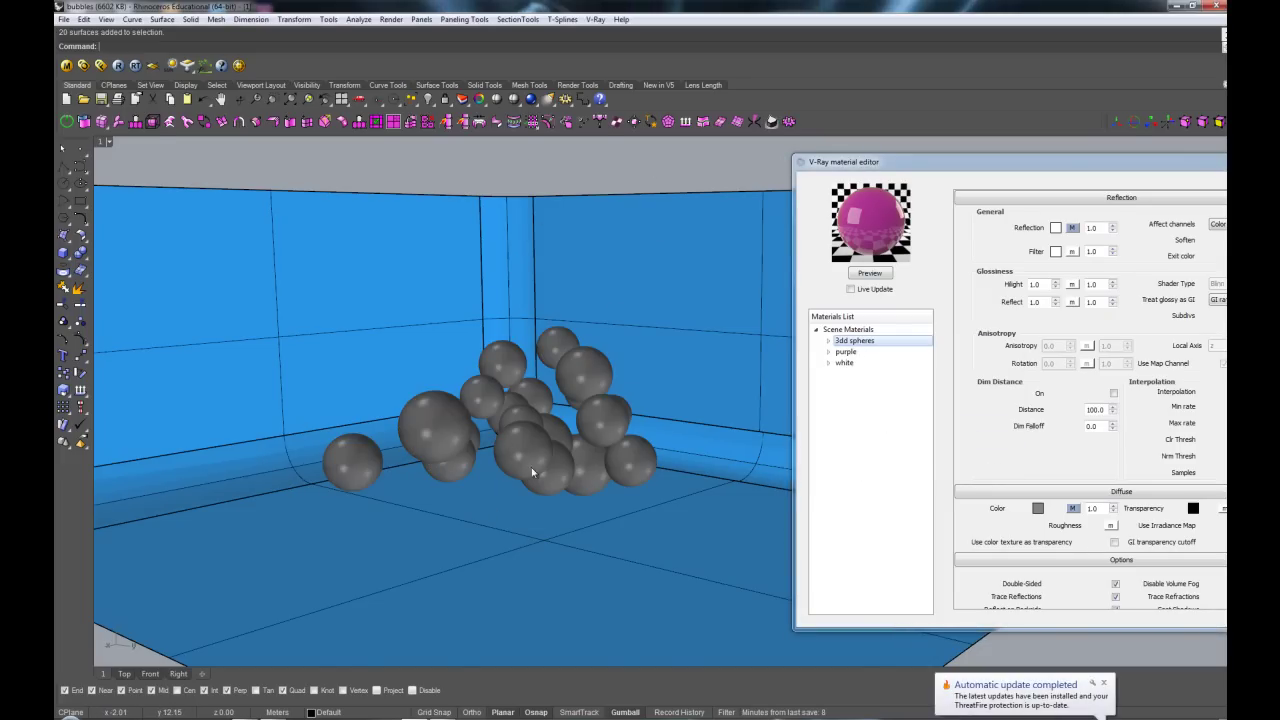
Step: Set all spheres to display Rendered and run a V-Ray test render
left_click_drag(247, 163, 744, 578)
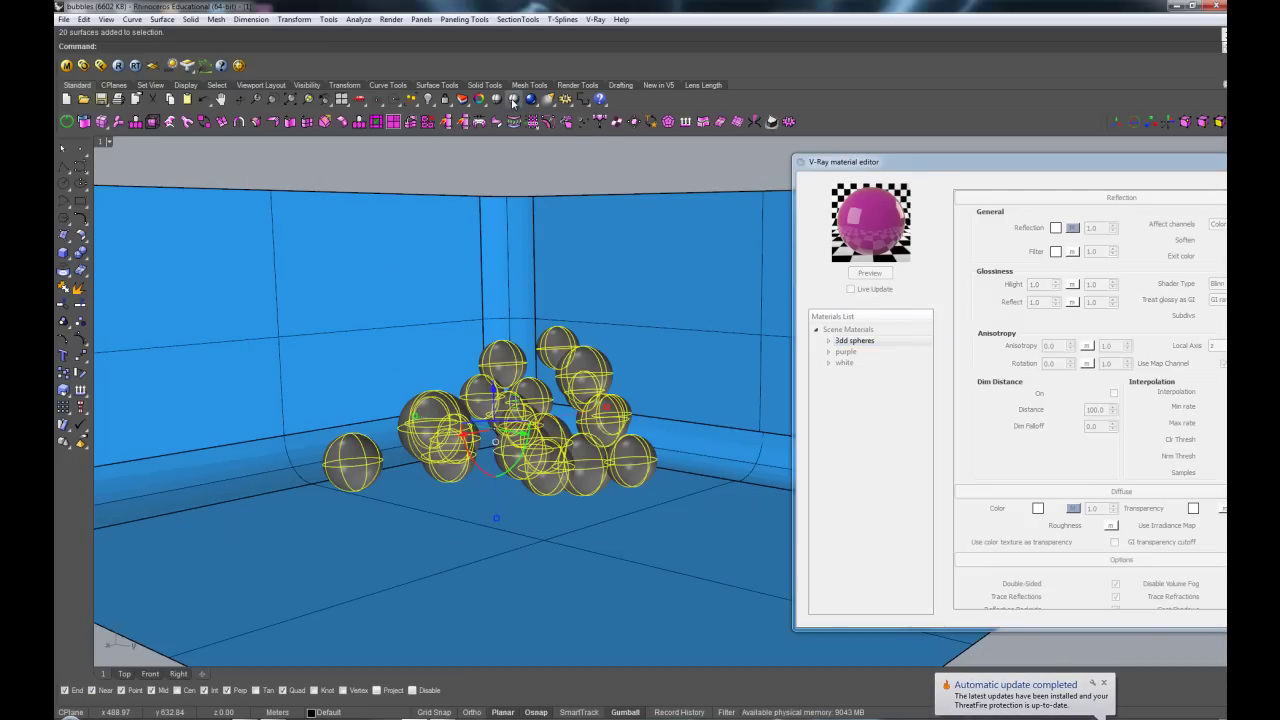
left_click(513, 121)
left_click(516, 140)
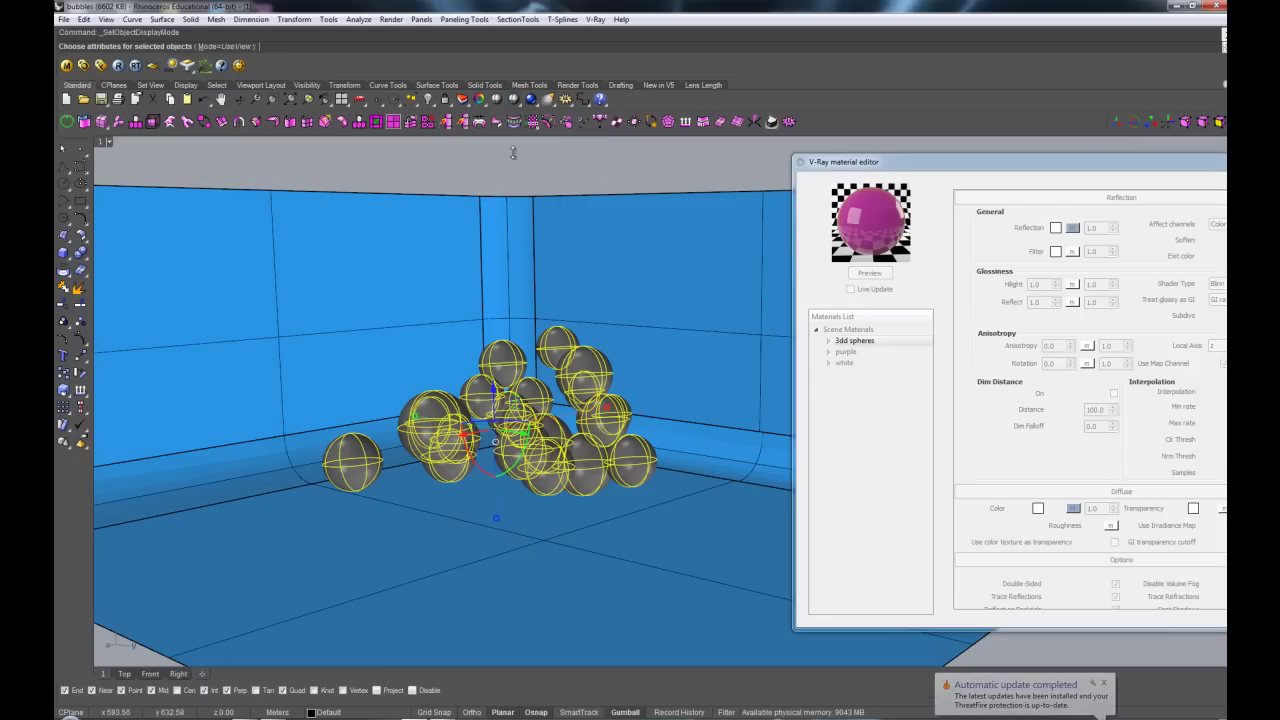
left_click(211, 48)
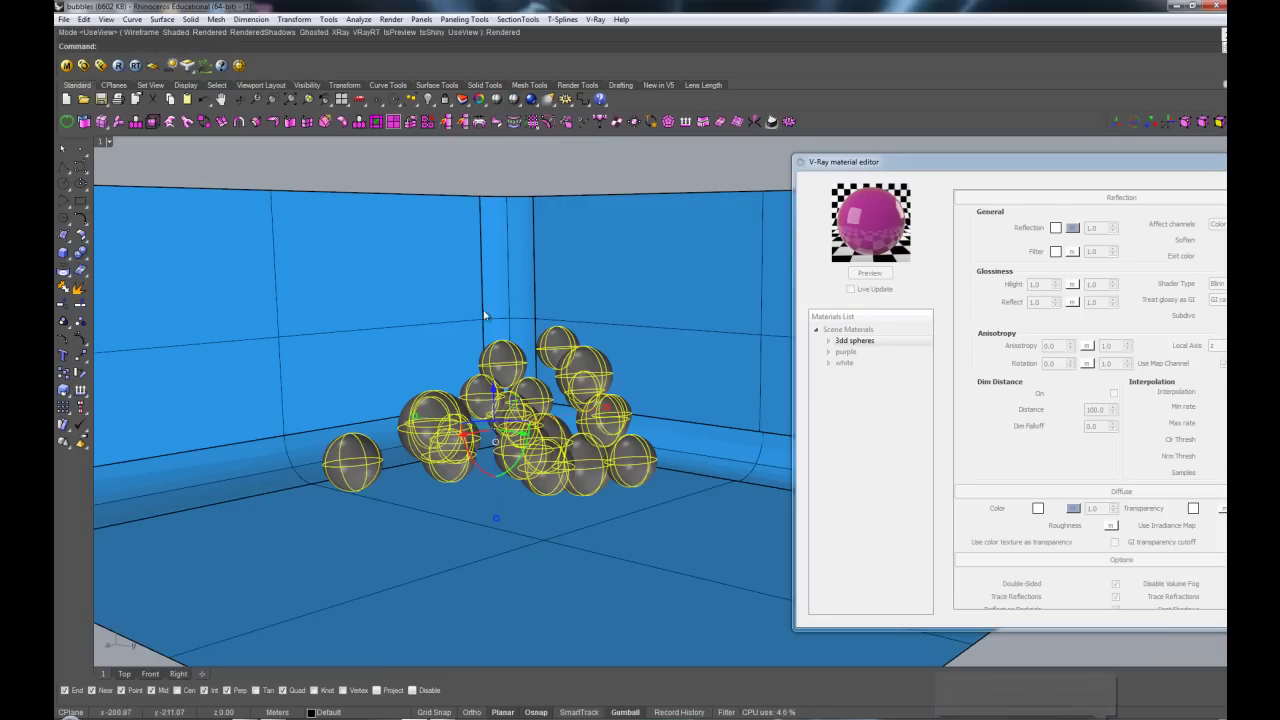
left_click(503, 171)
left_click(514, 100)
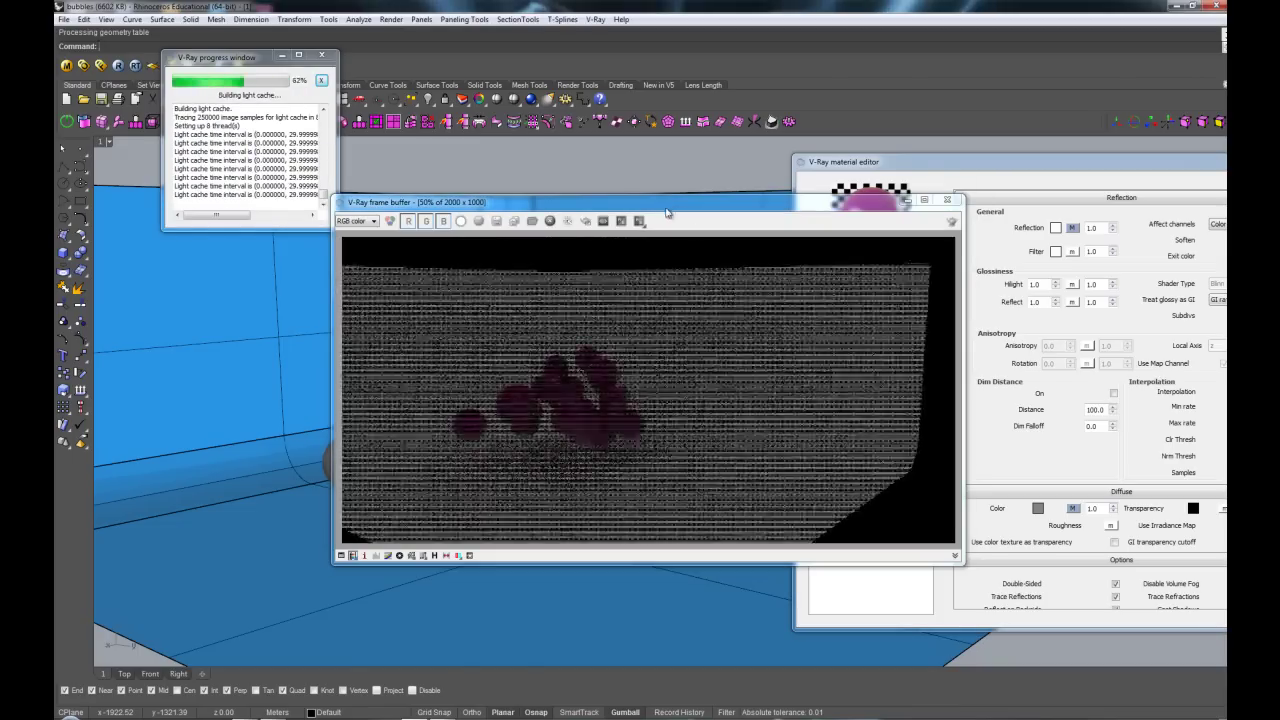
left_click(326, 56)
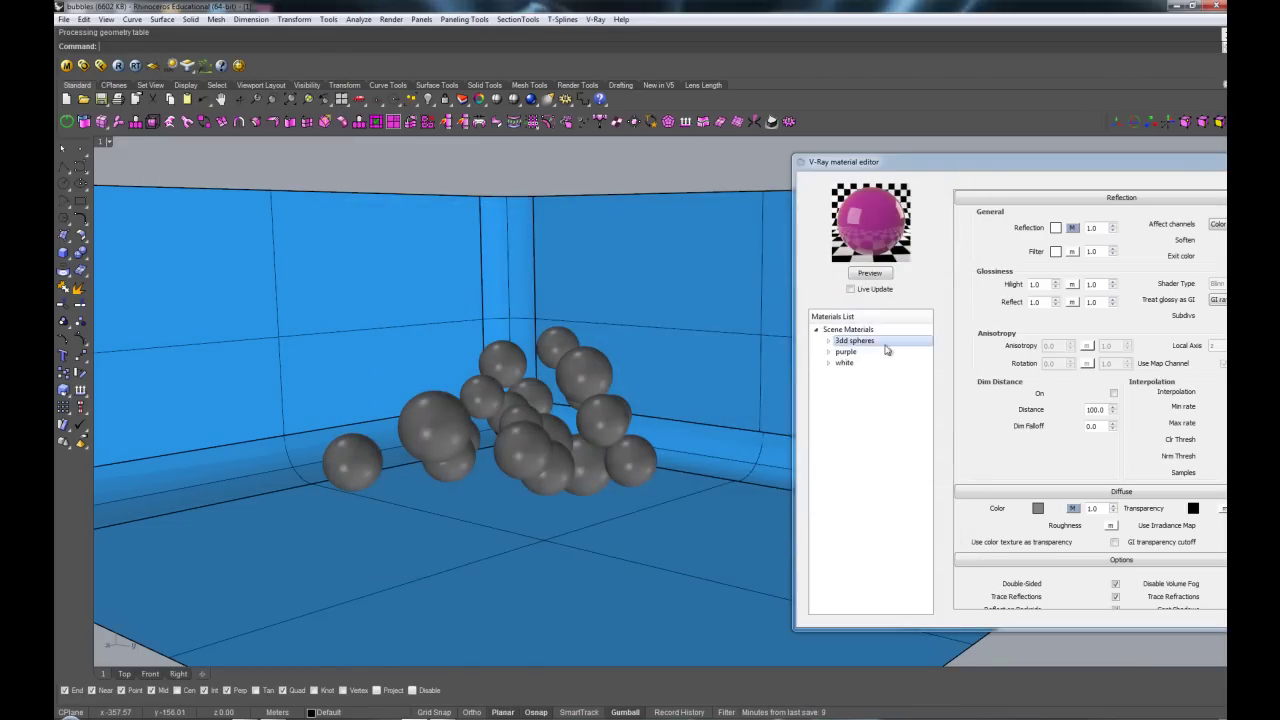
Step: Create a new Standard material named 'scene'
left_click_drag(906, 160, 814, 164)
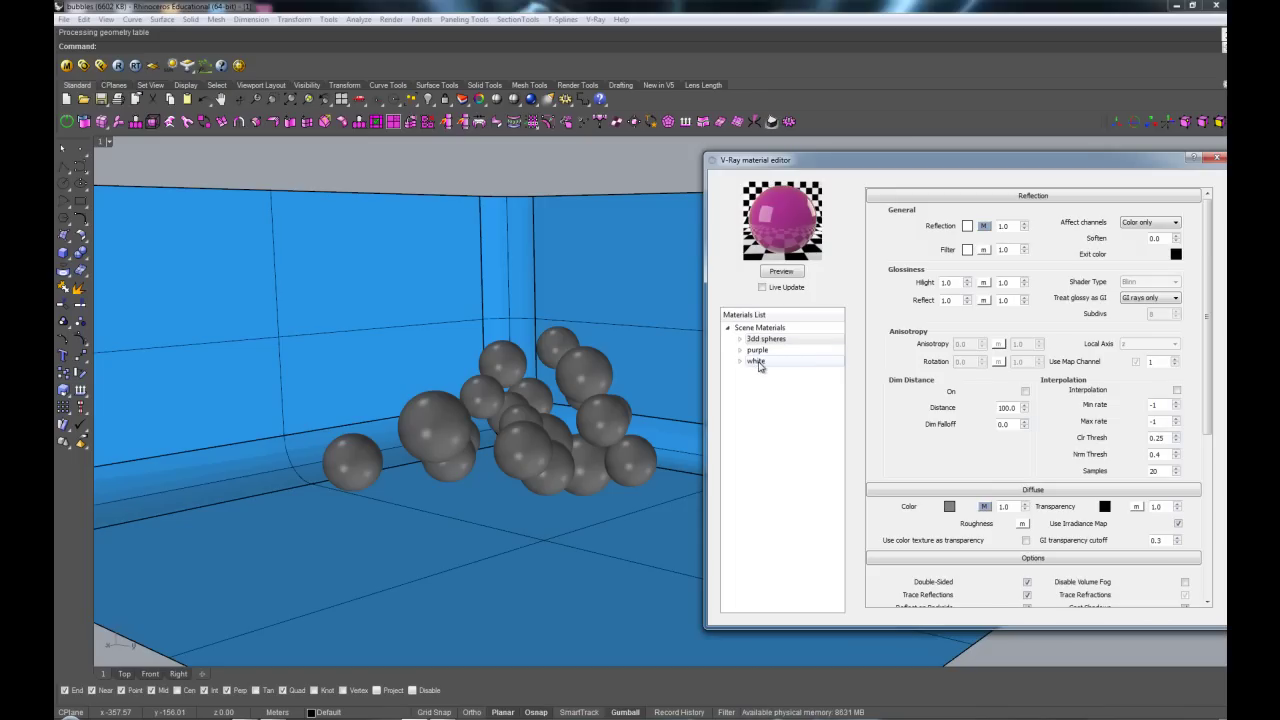
right_click(767, 329)
mouse_move(826, 339)
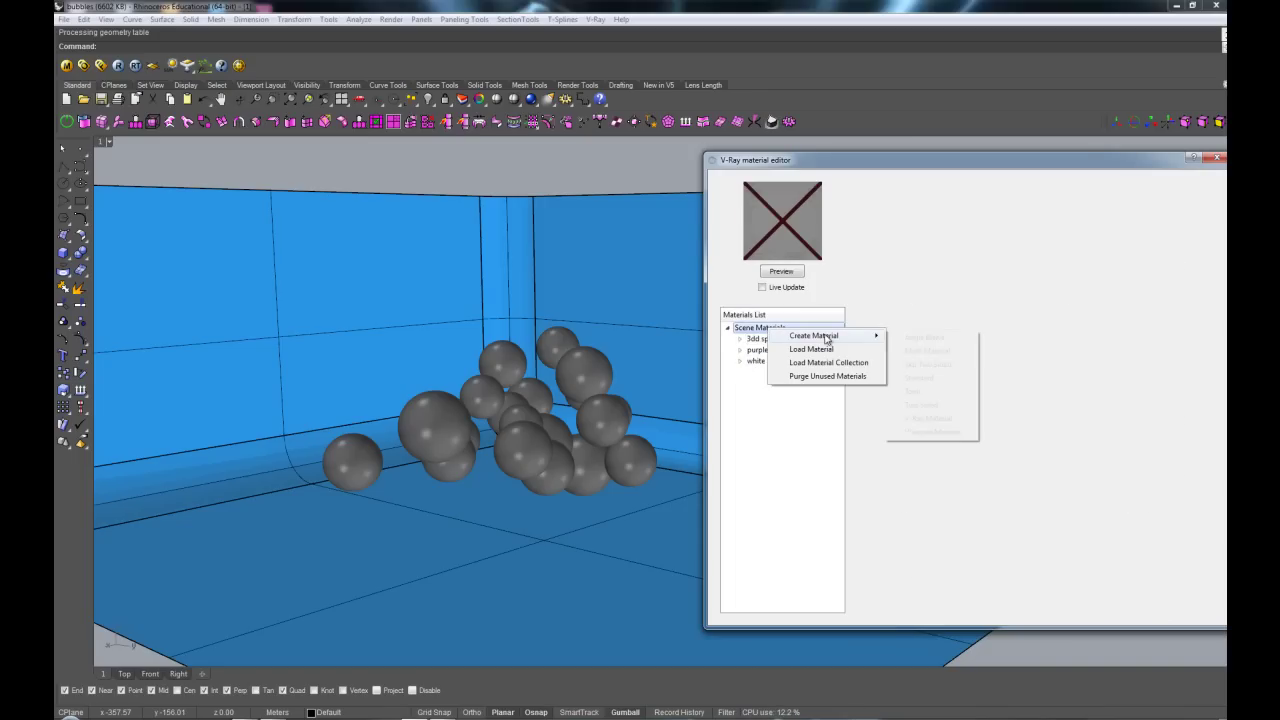
left_click(920, 377)
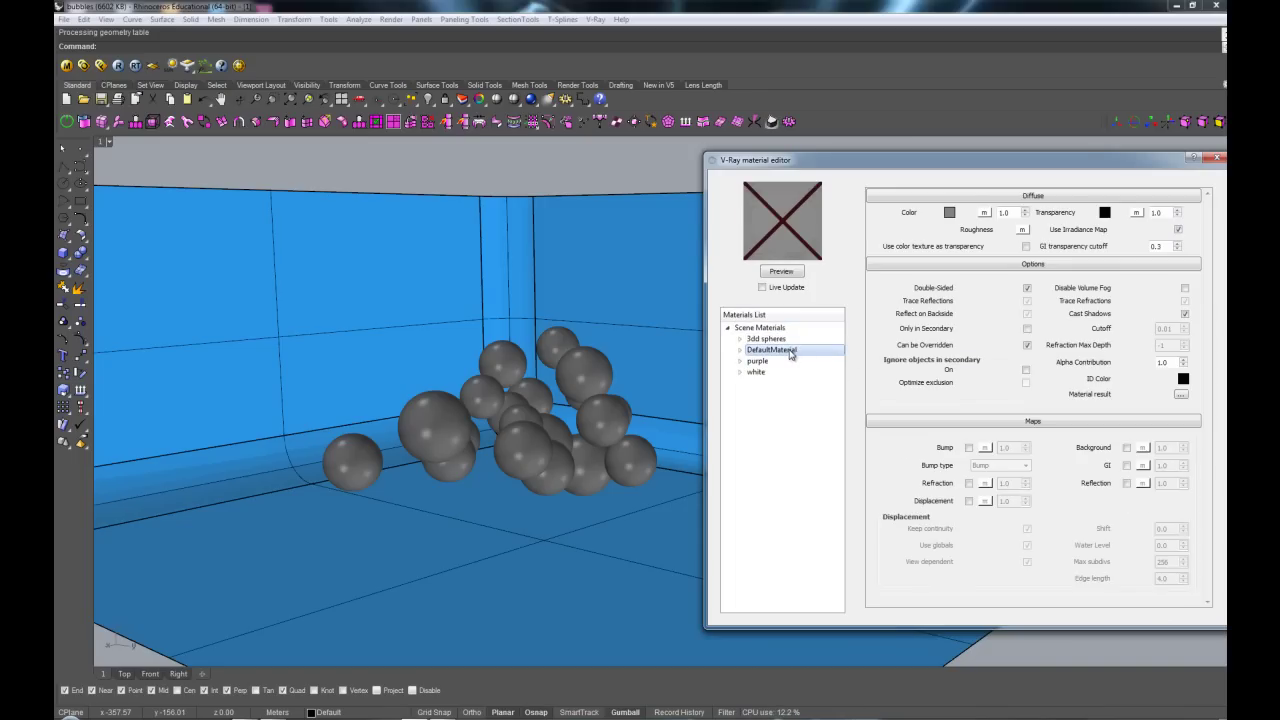
double_click(786, 352)
type("scene")
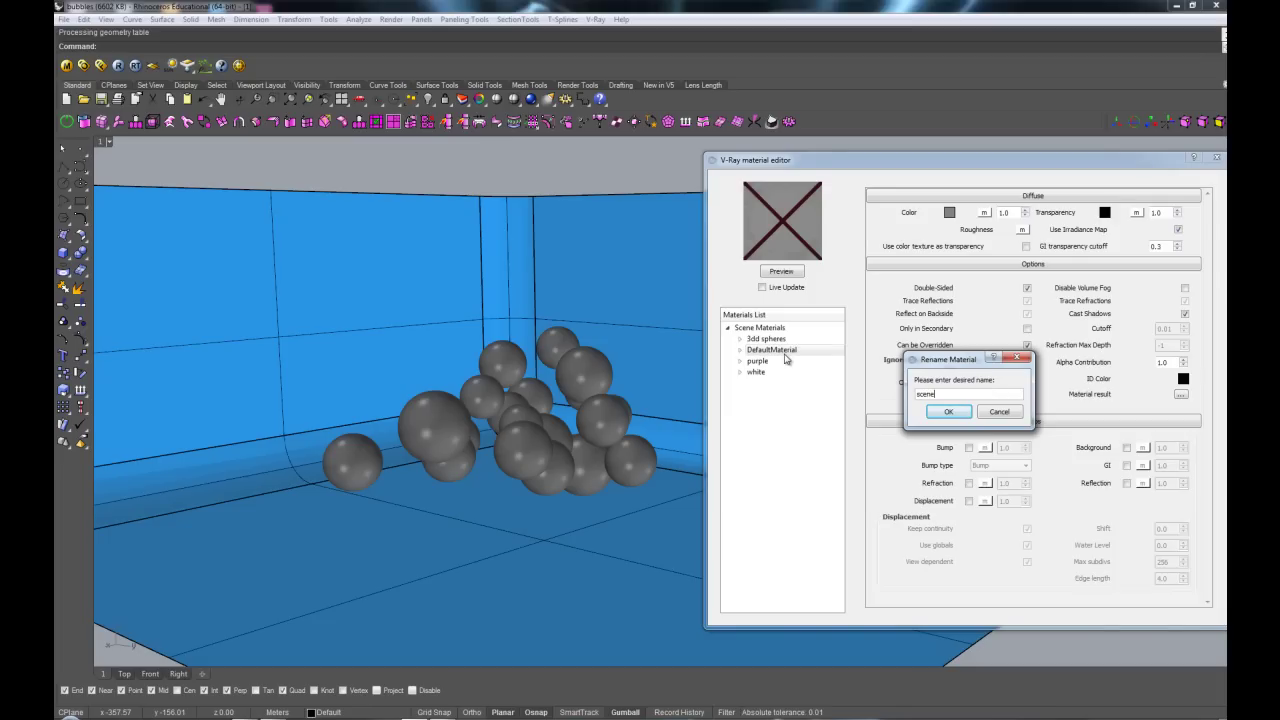
key("Return")
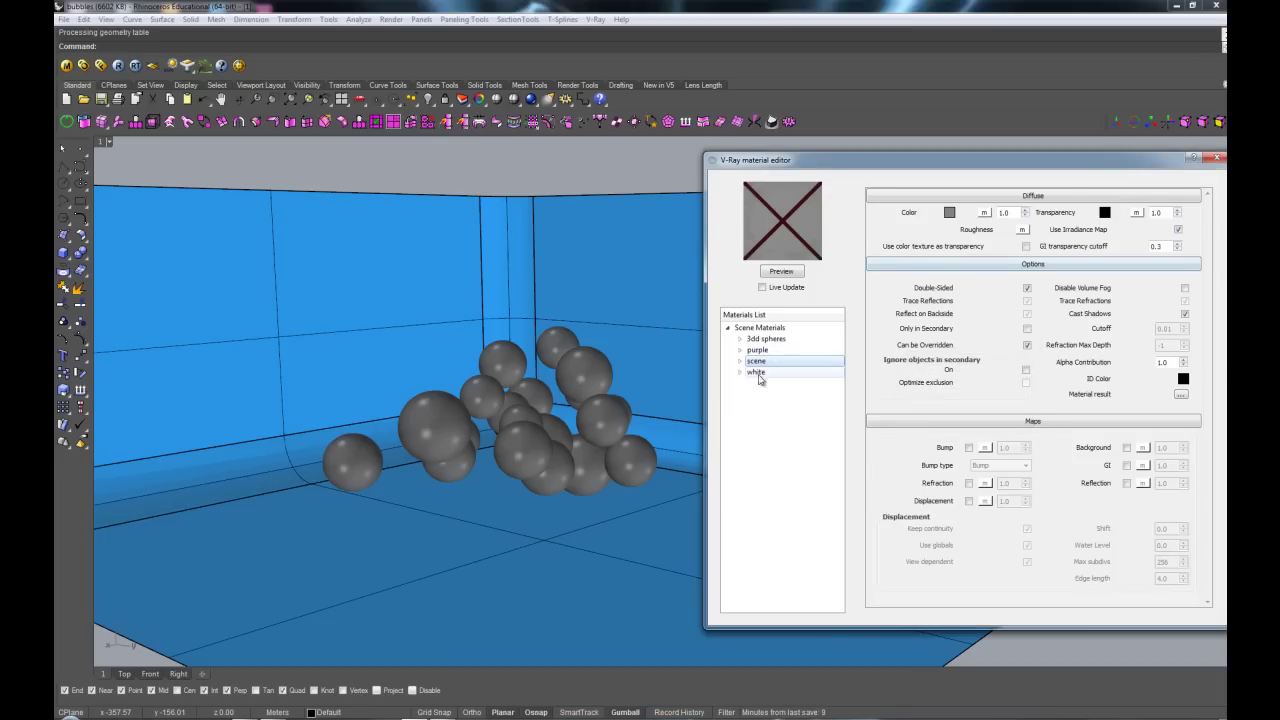
Step: Give 'scene' a Reflection layer, white diffuse colour and 0.8 glossiness
right_click(771, 362)
mouse_move(812, 370)
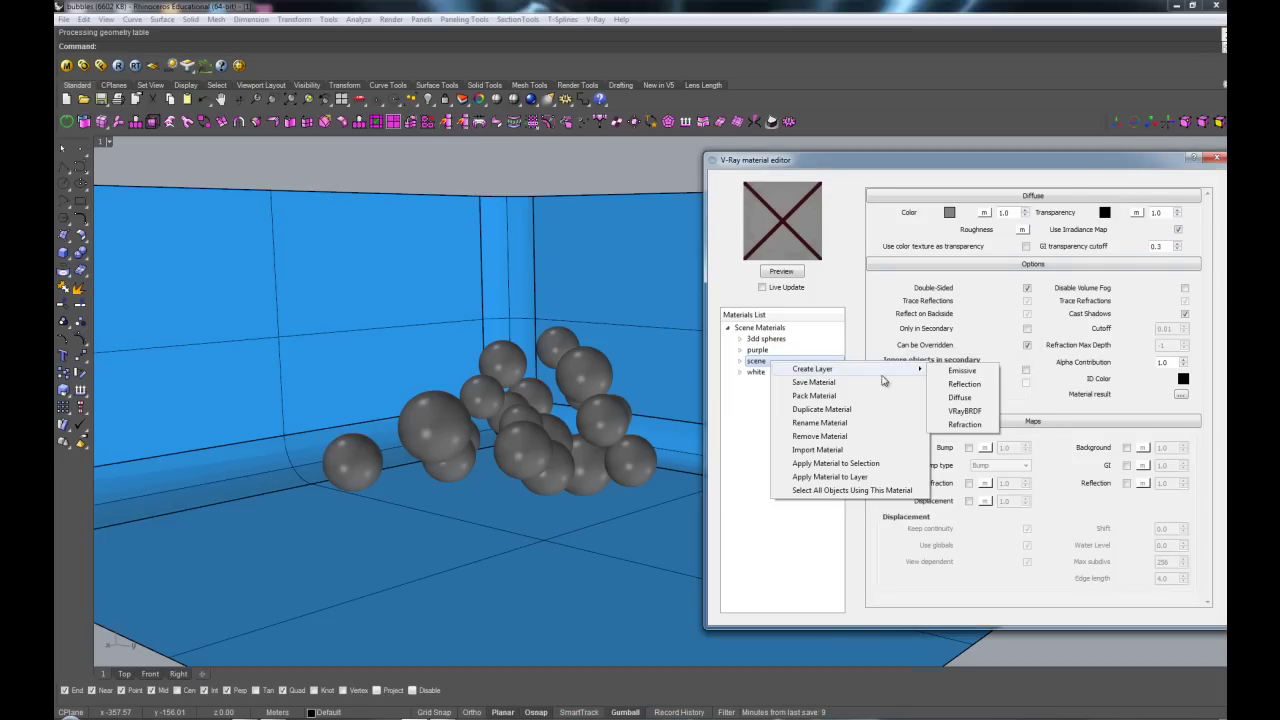
left_click(964, 384)
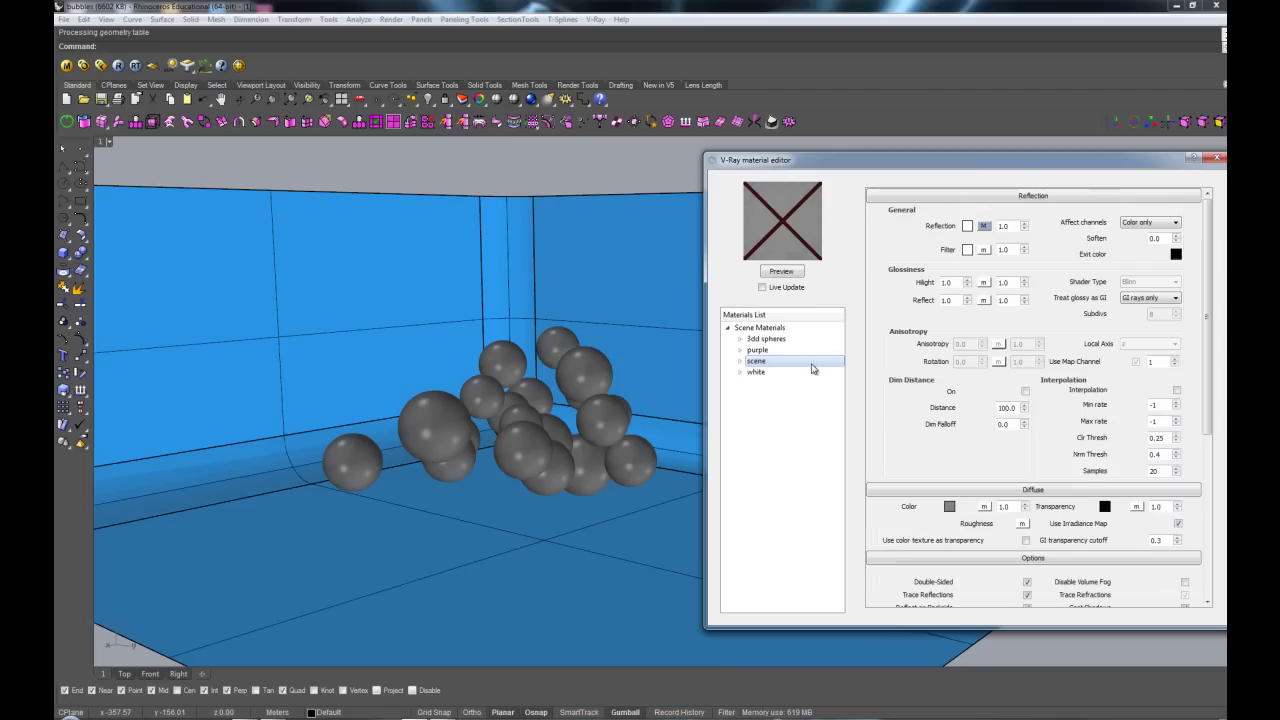
left_click(950, 507)
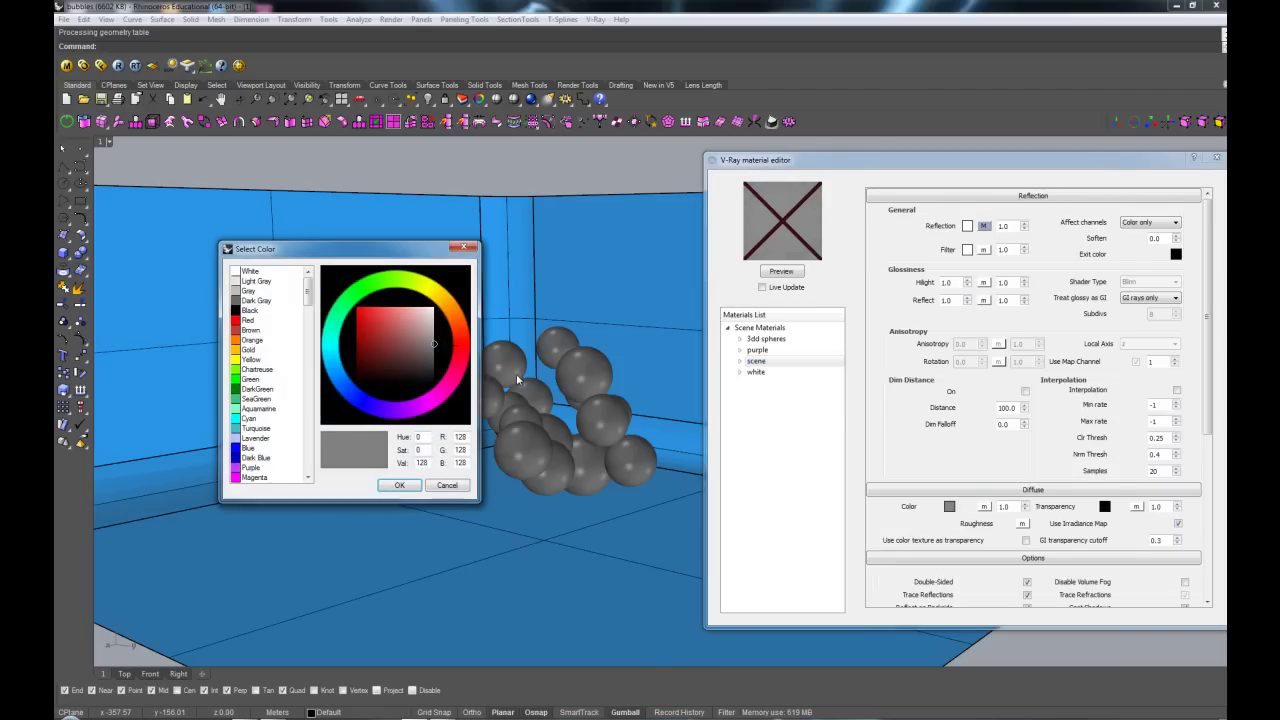
left_click_drag(422, 345, 461, 292)
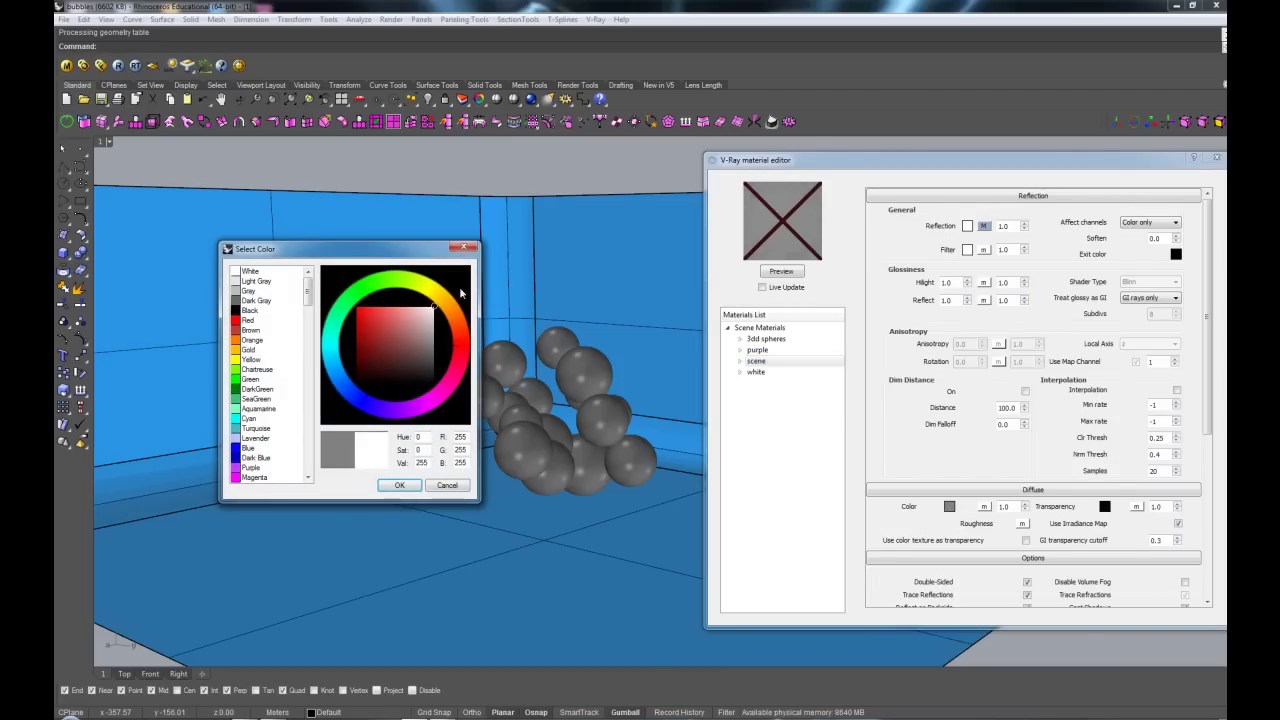
left_click(399, 485)
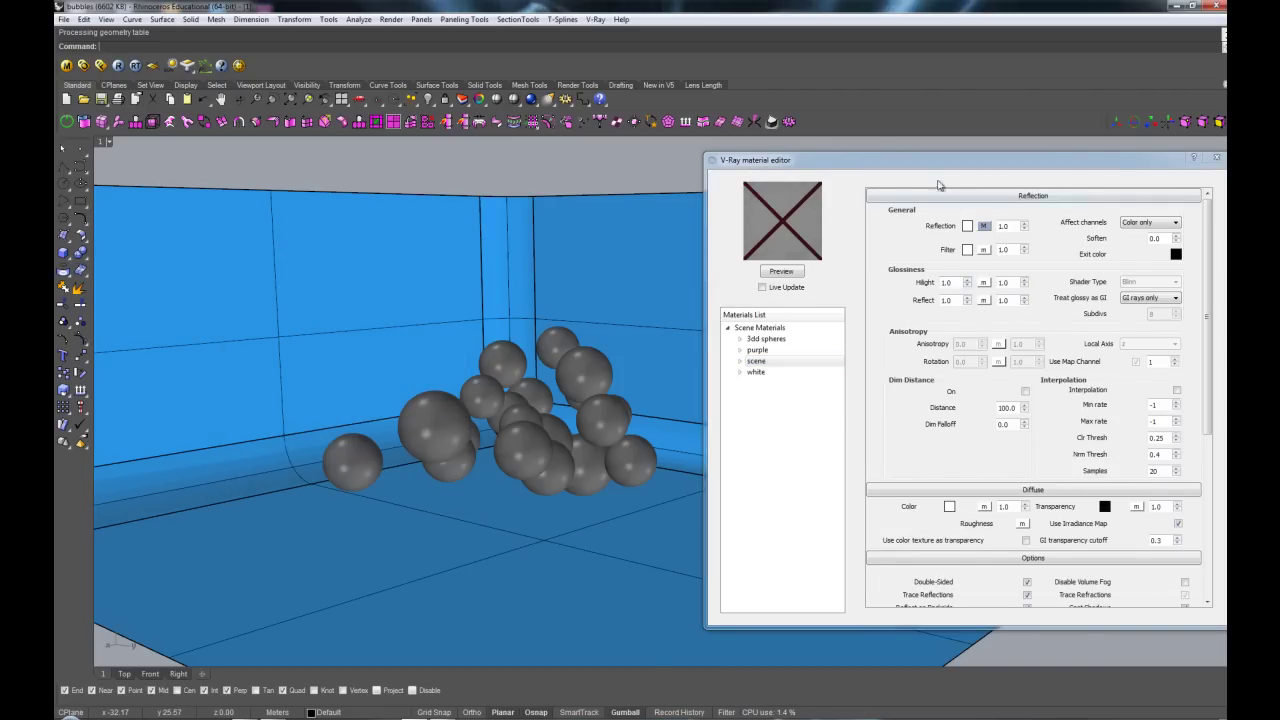
left_click_drag(930, 165, 754, 190)
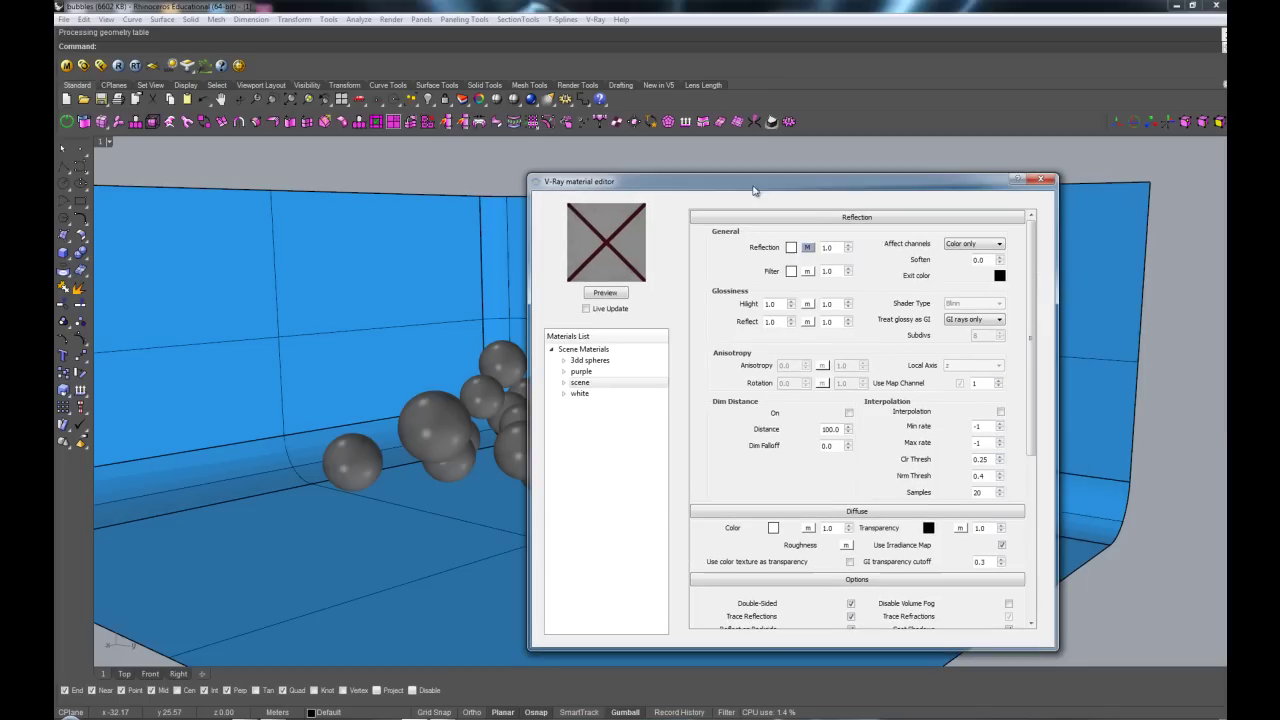
left_click(614, 295)
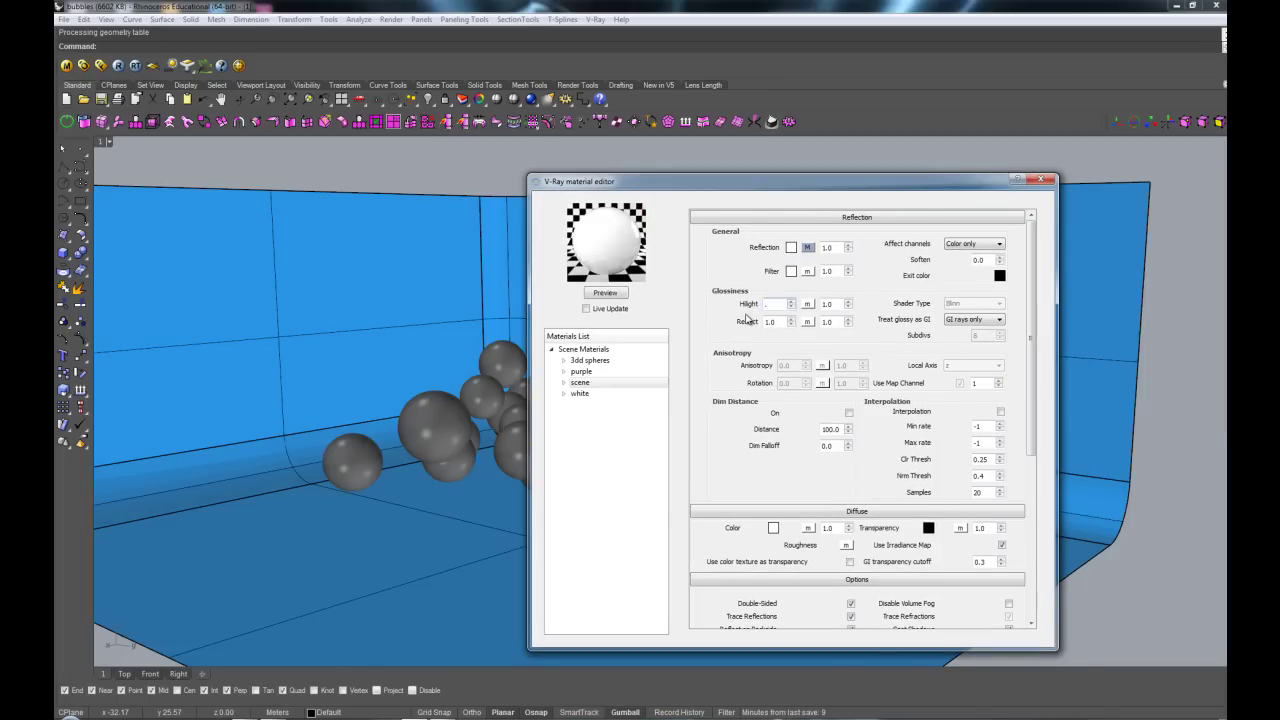
left_click(771, 321)
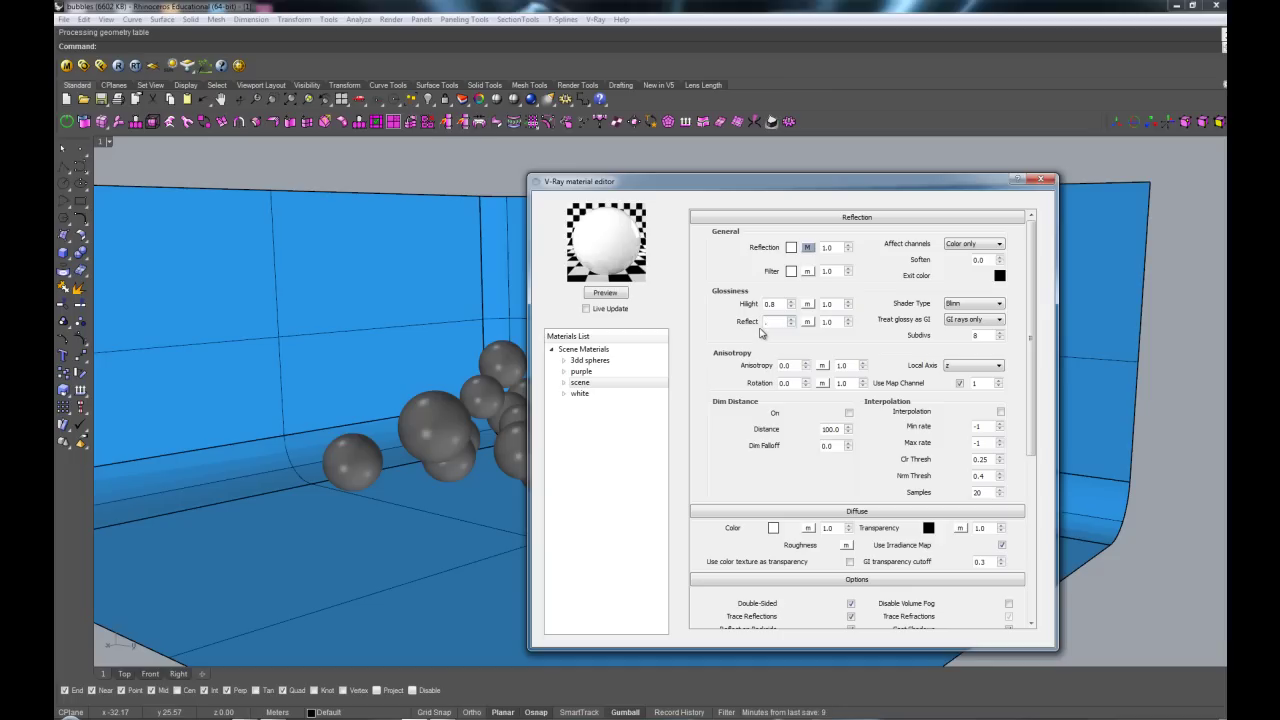
left_click(607, 294)
Step: Apply the 'scene' material to the backdrop and restore named view 1
left_click(440, 480)
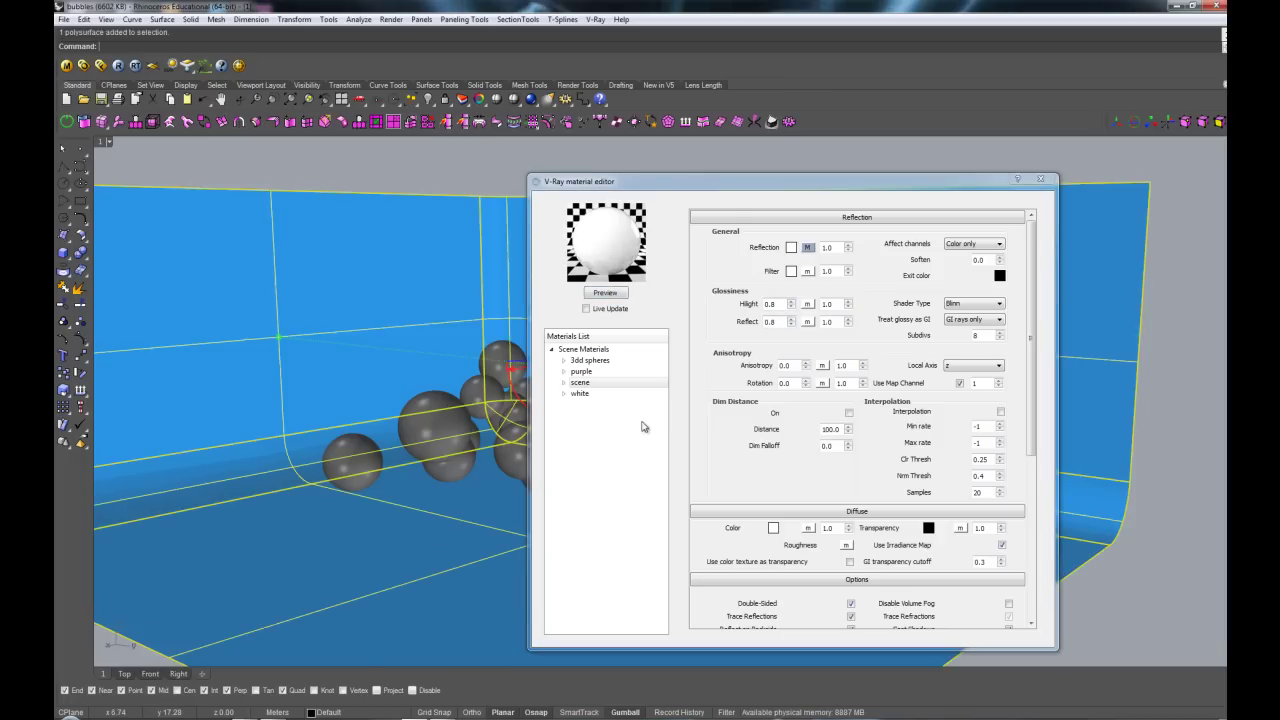
right_click(592, 386)
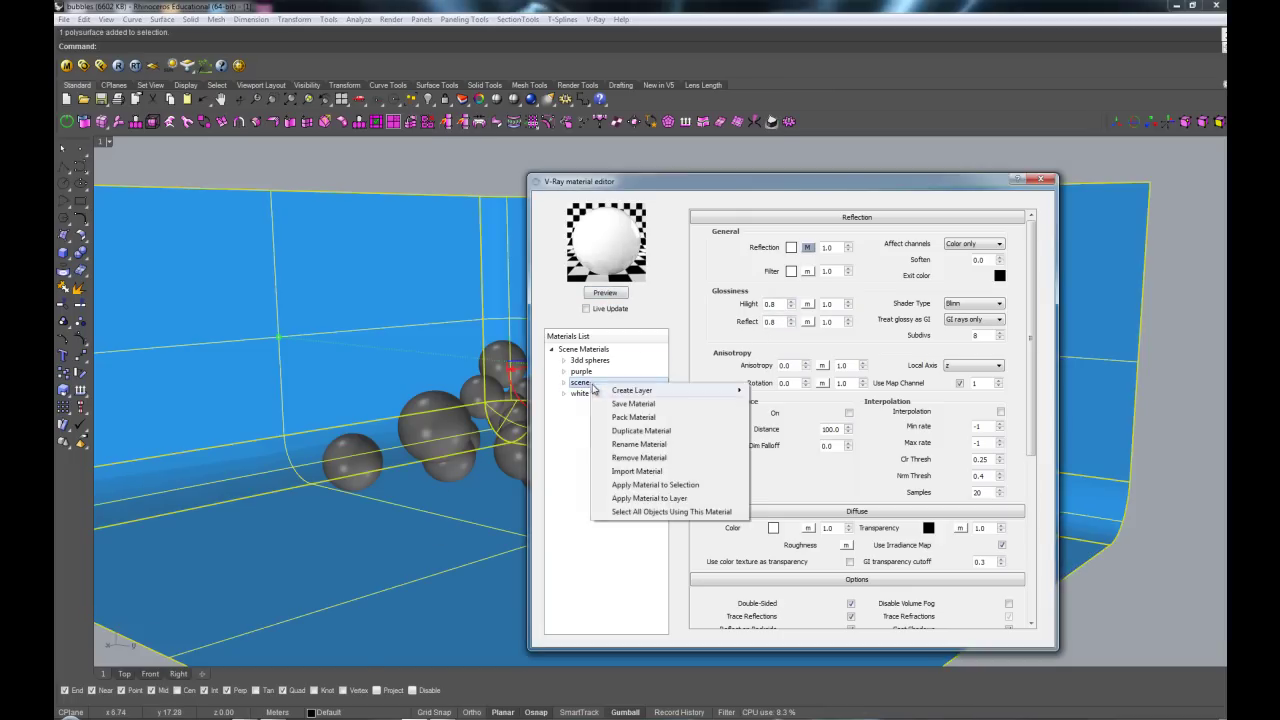
left_click(652, 485)
left_click_drag(658, 186, 1057, 196)
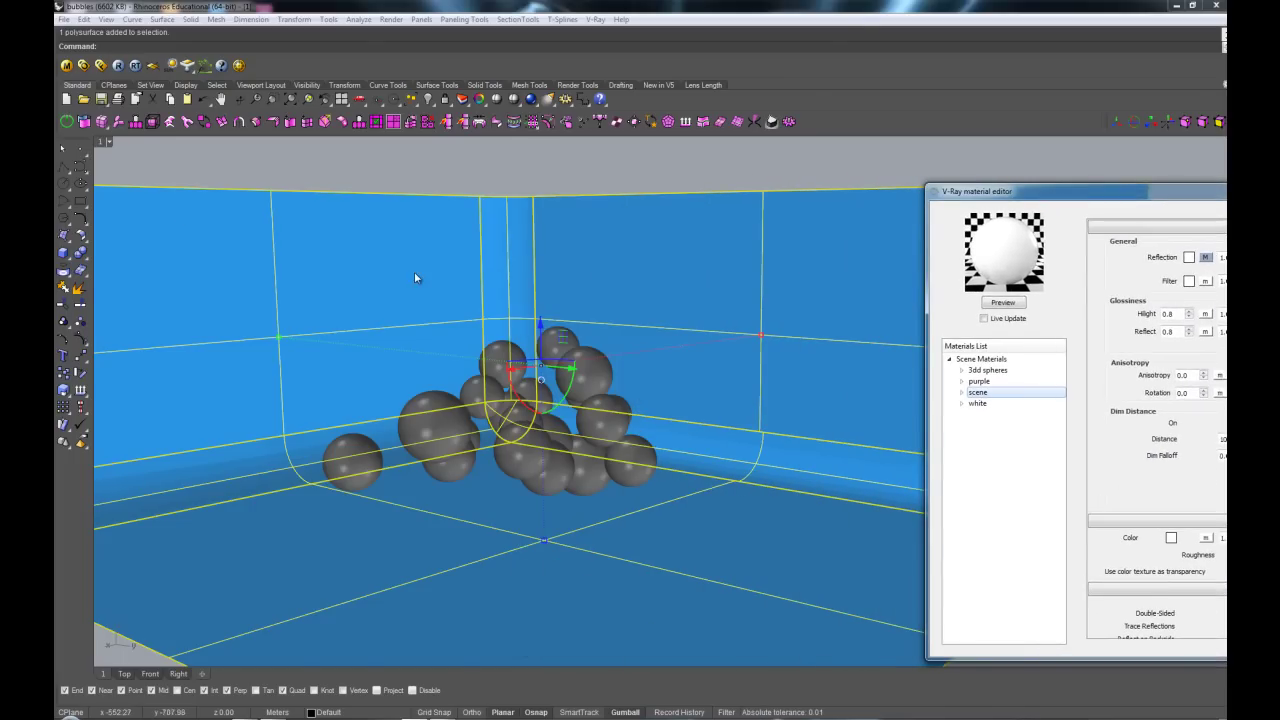
left_click(103, 144)
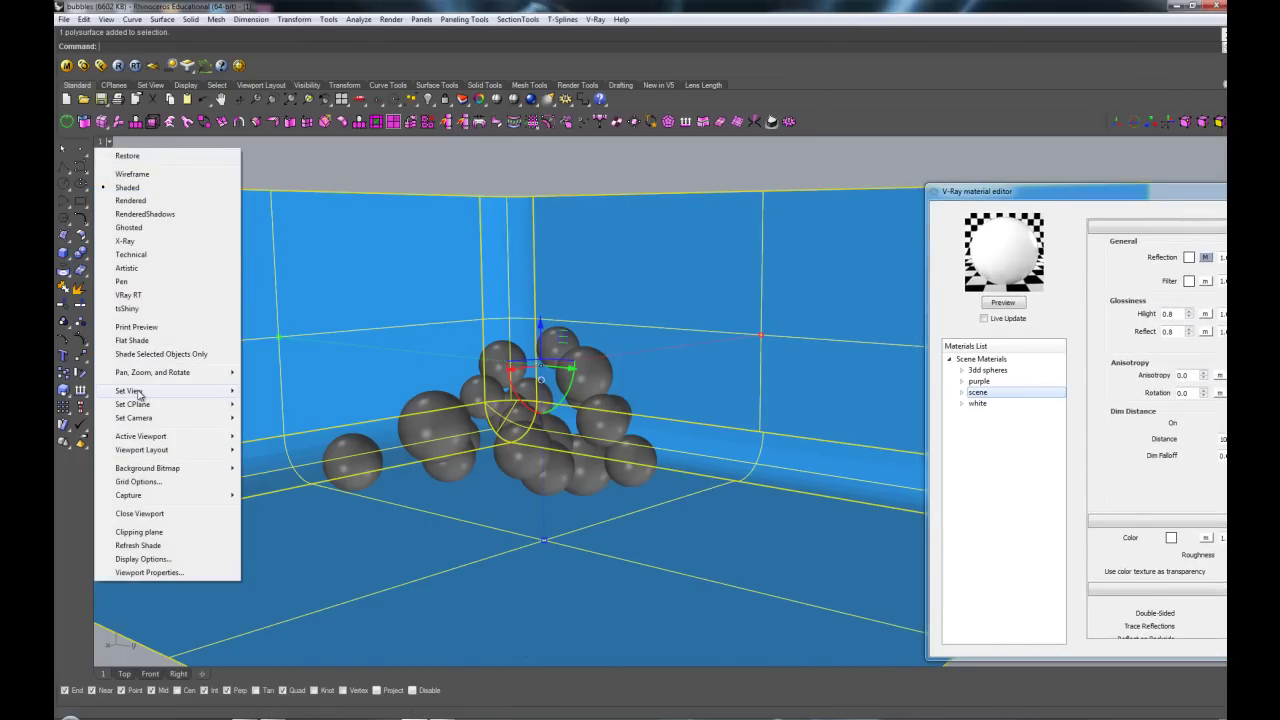
mouse_move(139, 393)
left_click(262, 554)
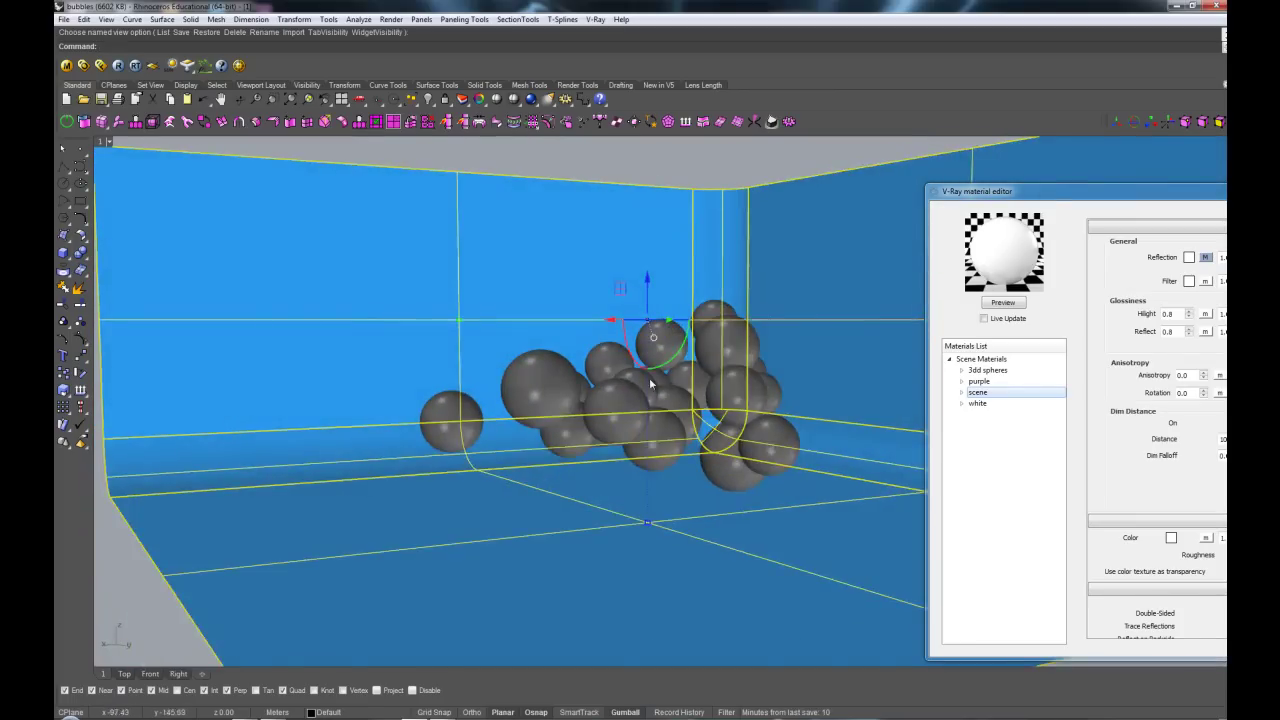
Step: Save the current camera as named view '2', then return to view 1
right_click(102, 143)
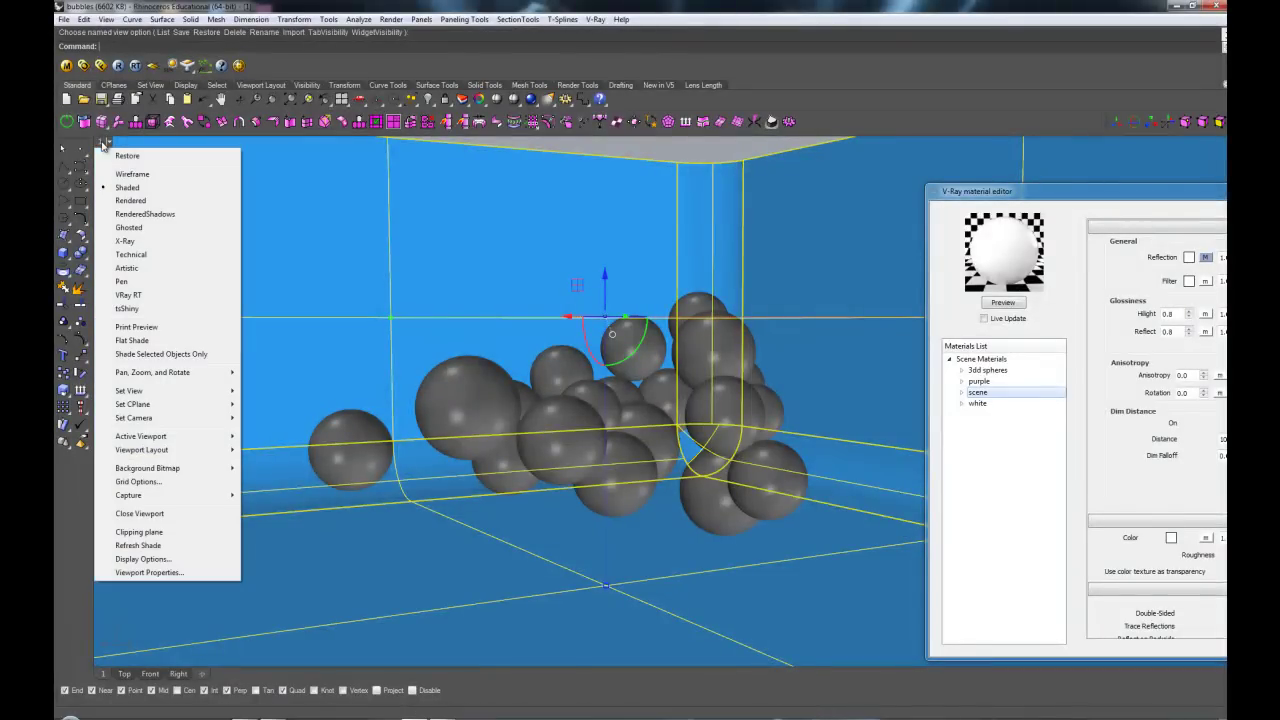
mouse_move(136, 398)
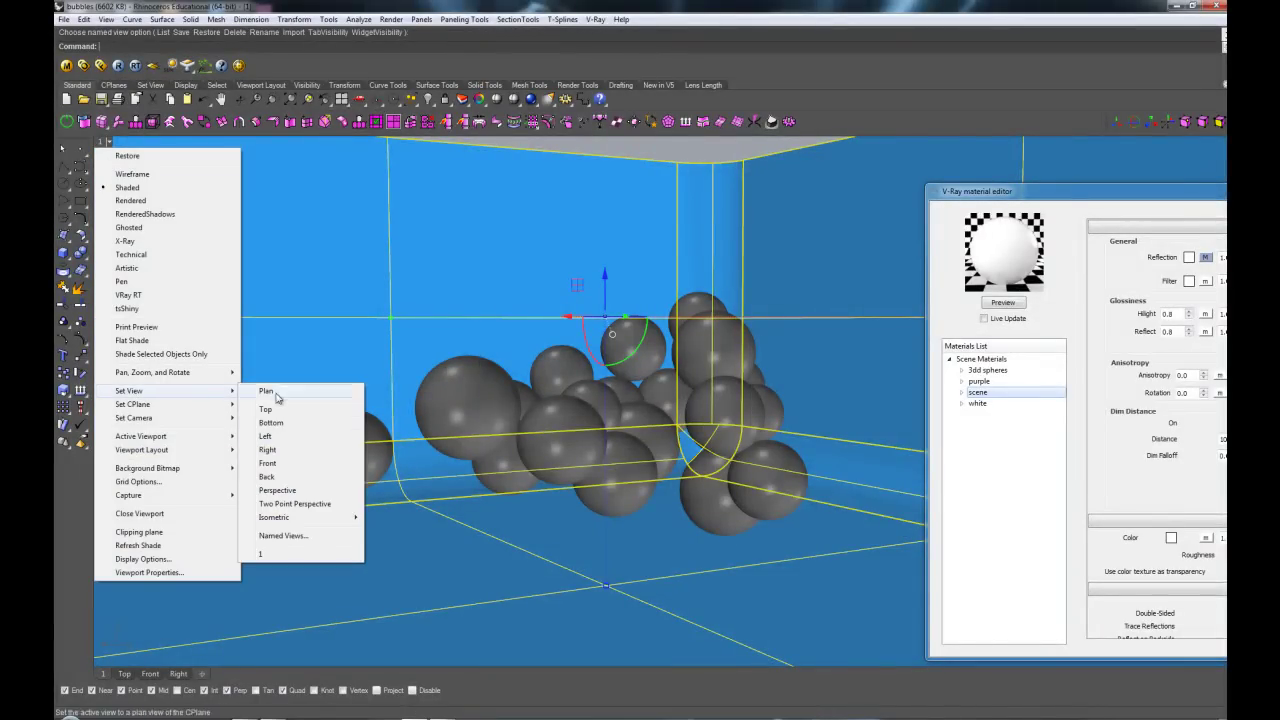
left_click(300, 535)
left_click_drag(997, 190, 469, 203)
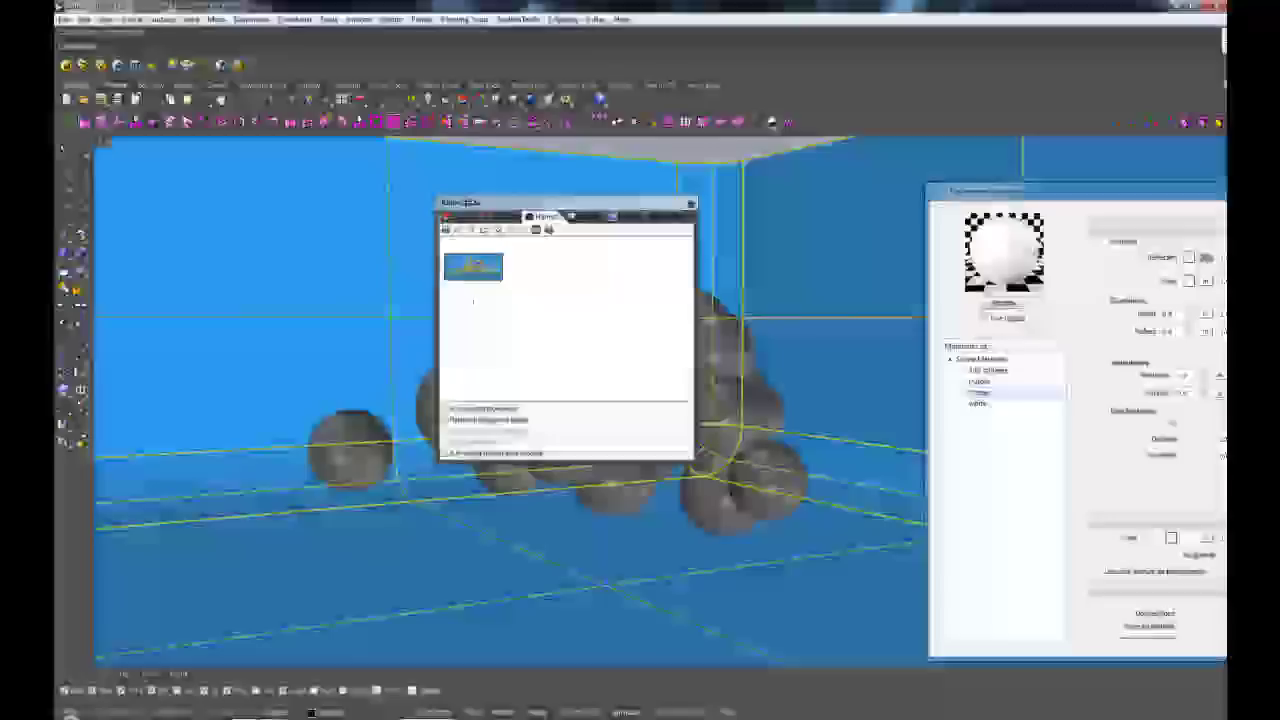
left_click(445, 231)
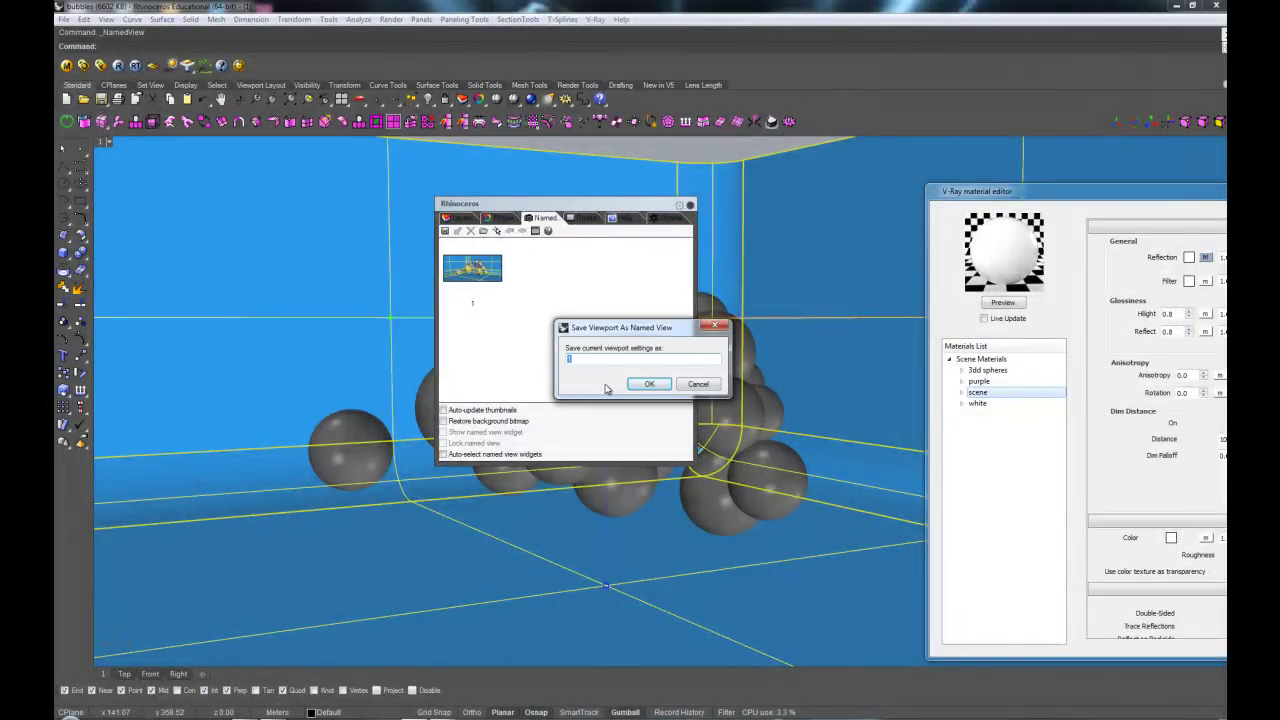
type("2")
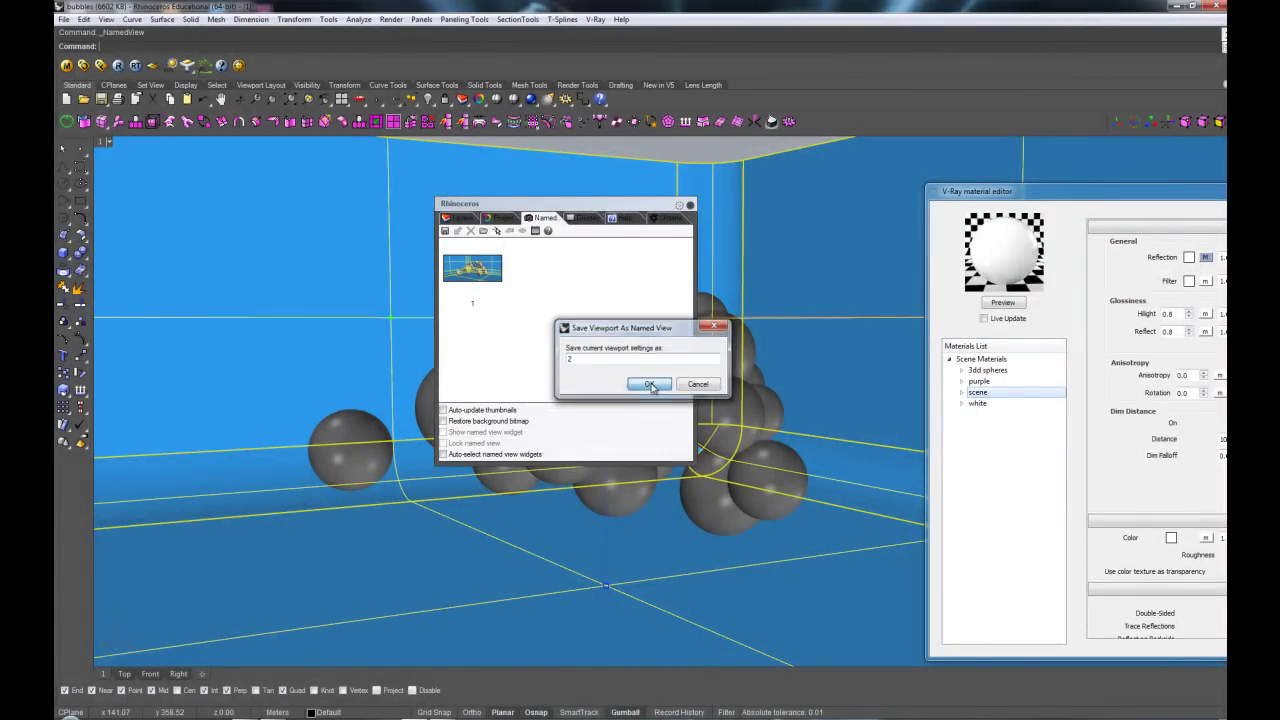
left_click(651, 386)
double_click(472, 268)
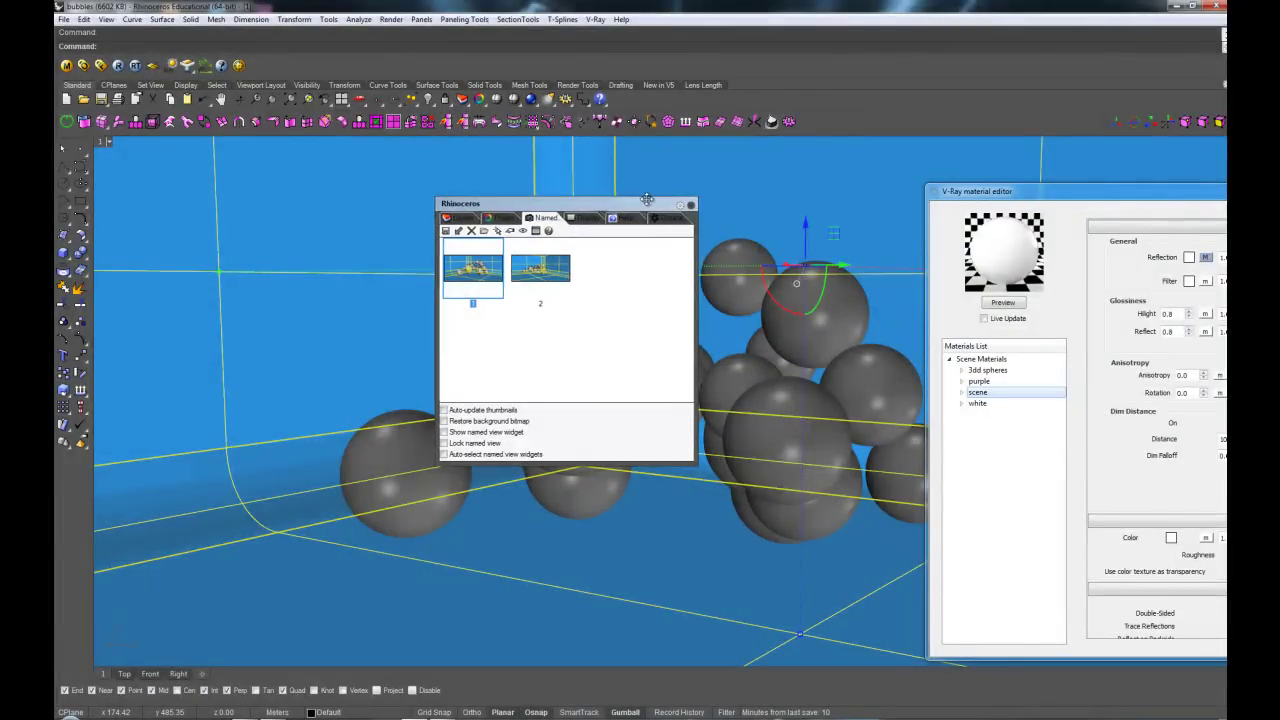
left_click_drag(646, 198, 1222, 310)
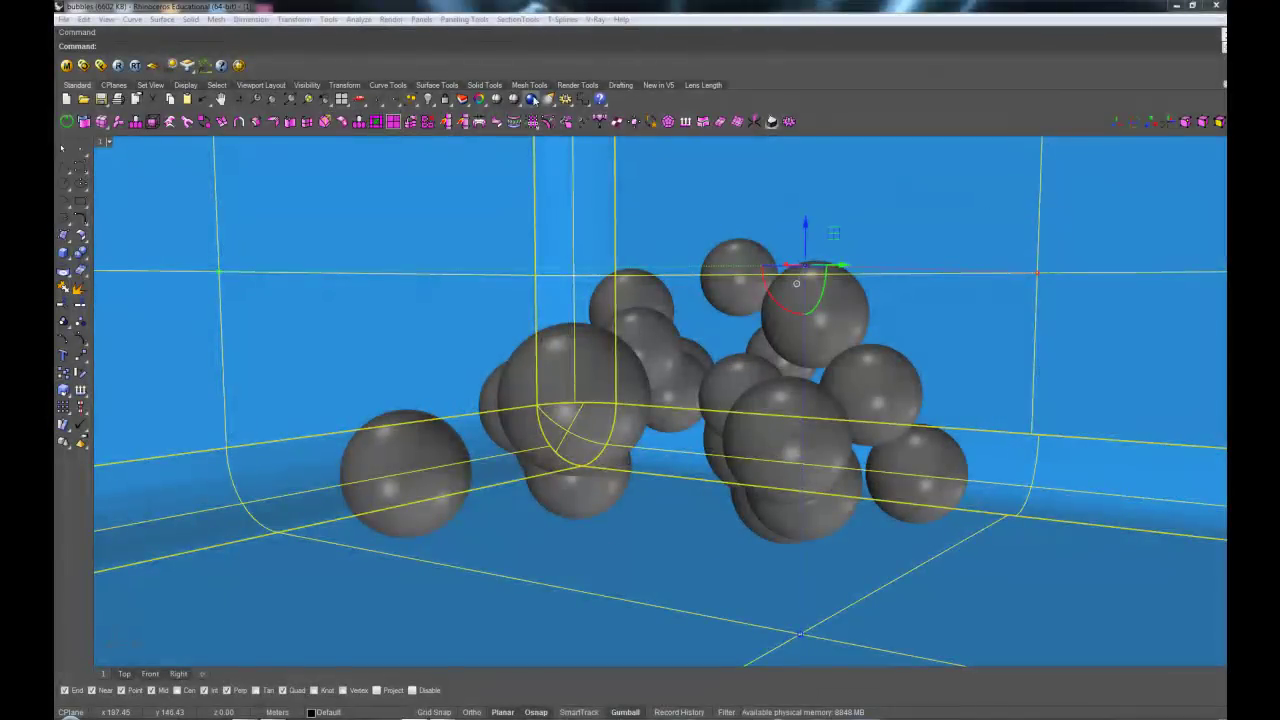
Step: Render the magenta spheres on the pale backdrop with V-Ray, then close the frame buffer
left_click(531, 99)
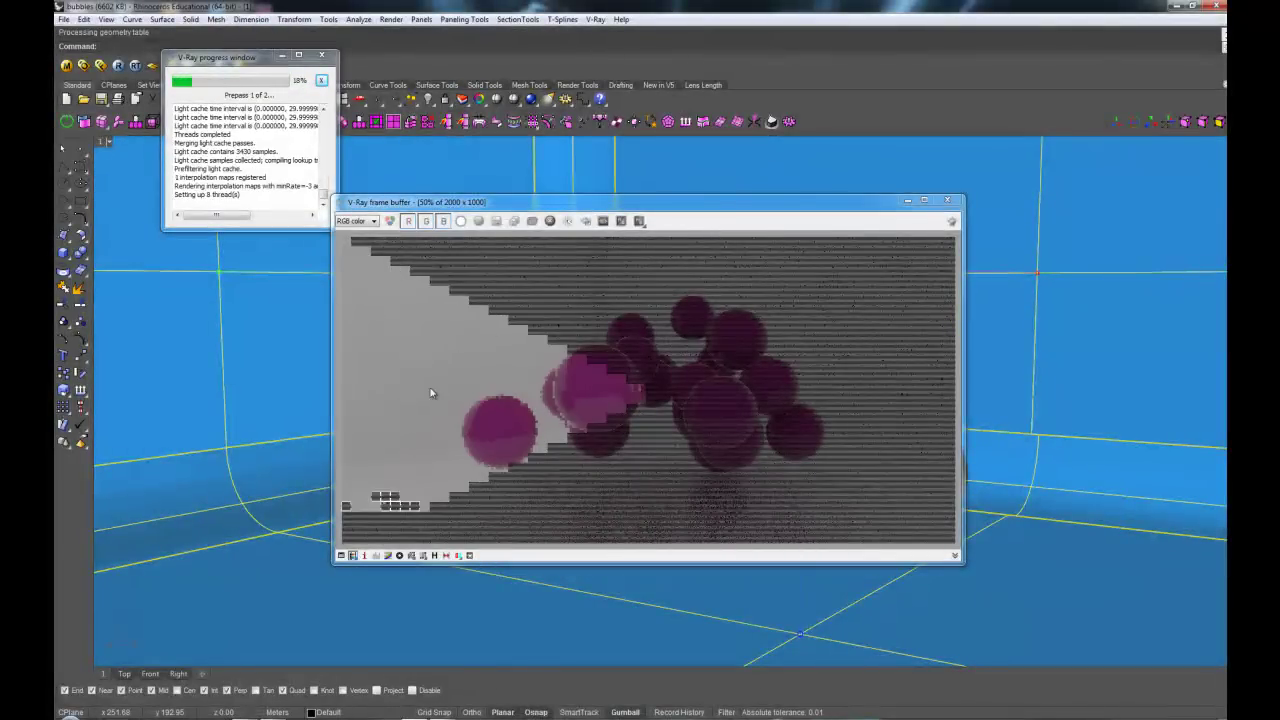
left_click(947, 203)
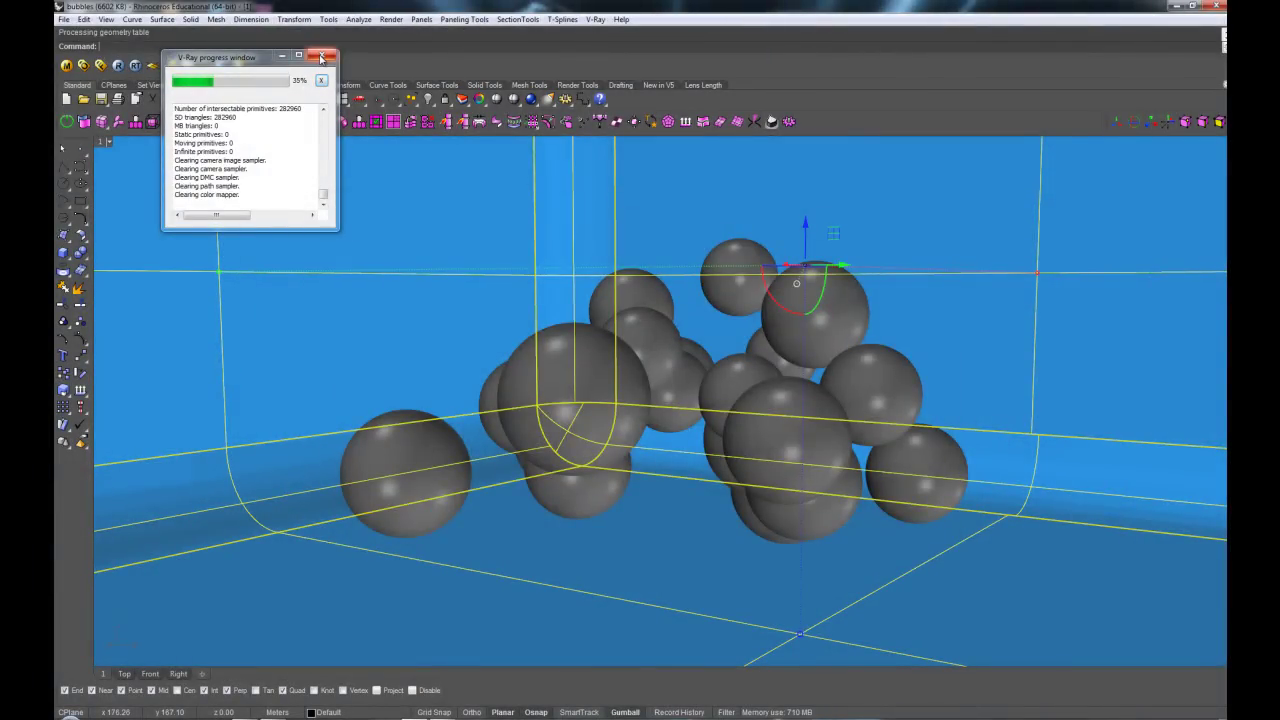
Step: Close the V-Ray render progress window and zoom out to see the whole backdrop
left_click(320, 57)
right_click_drag(666, 330, 640, 350)
scroll(612, 373, "down", 5)
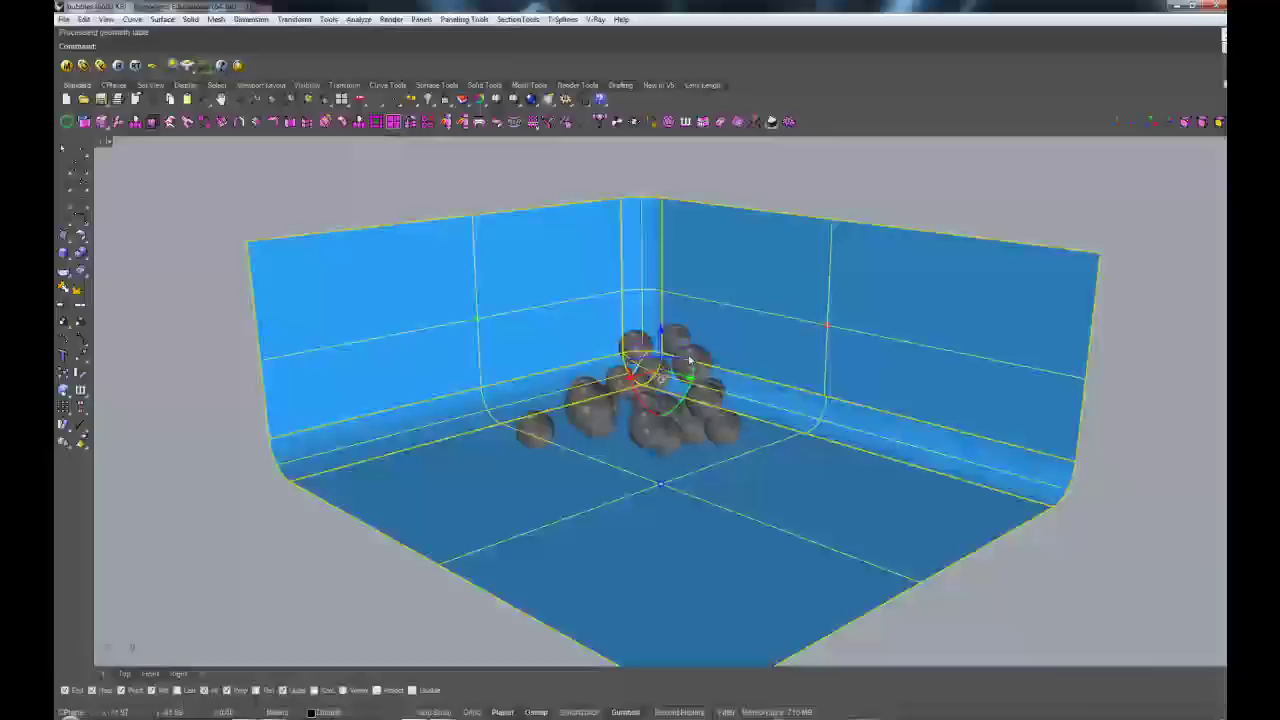
Step: Start a V-Ray Rectangular Light and place its corner and length points on the floor
left_click(553, 101)
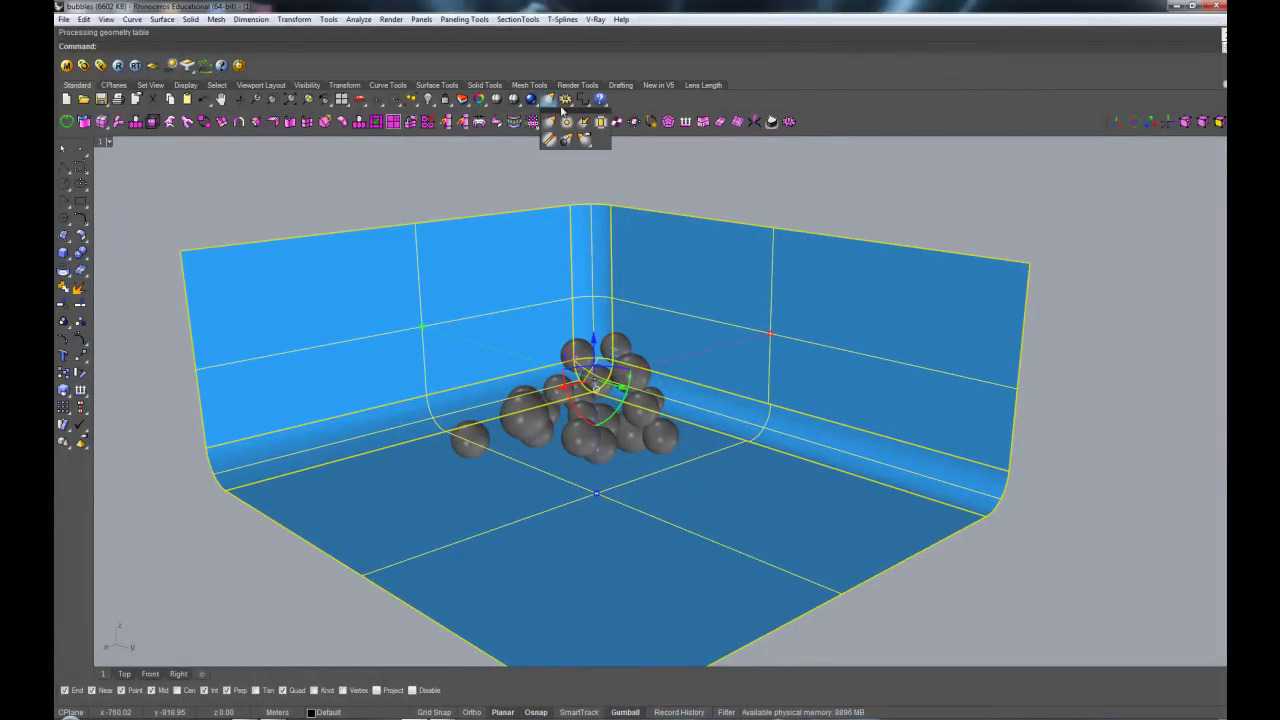
left_click(601, 124)
right_click_drag(470, 440, 514, 457)
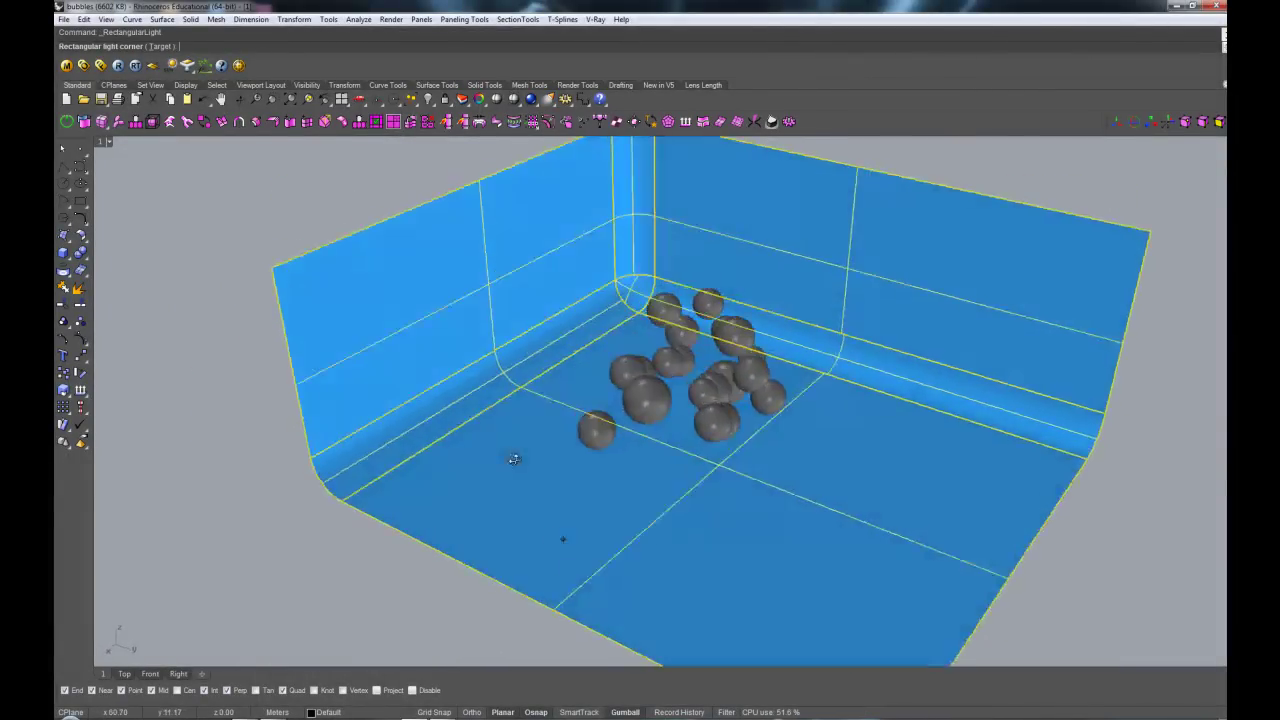
scroll(343, 577, "up", 3)
left_click(346, 557)
left_click(551, 657)
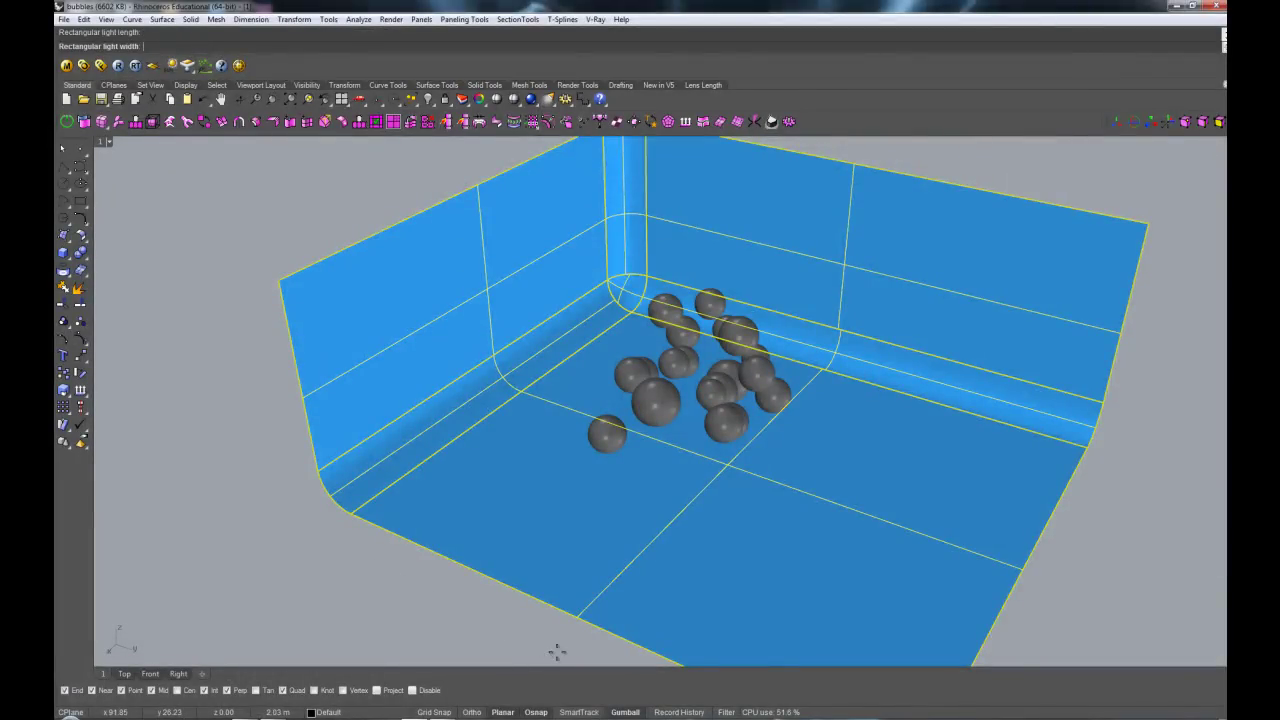
scroll(553, 619, "down", 3)
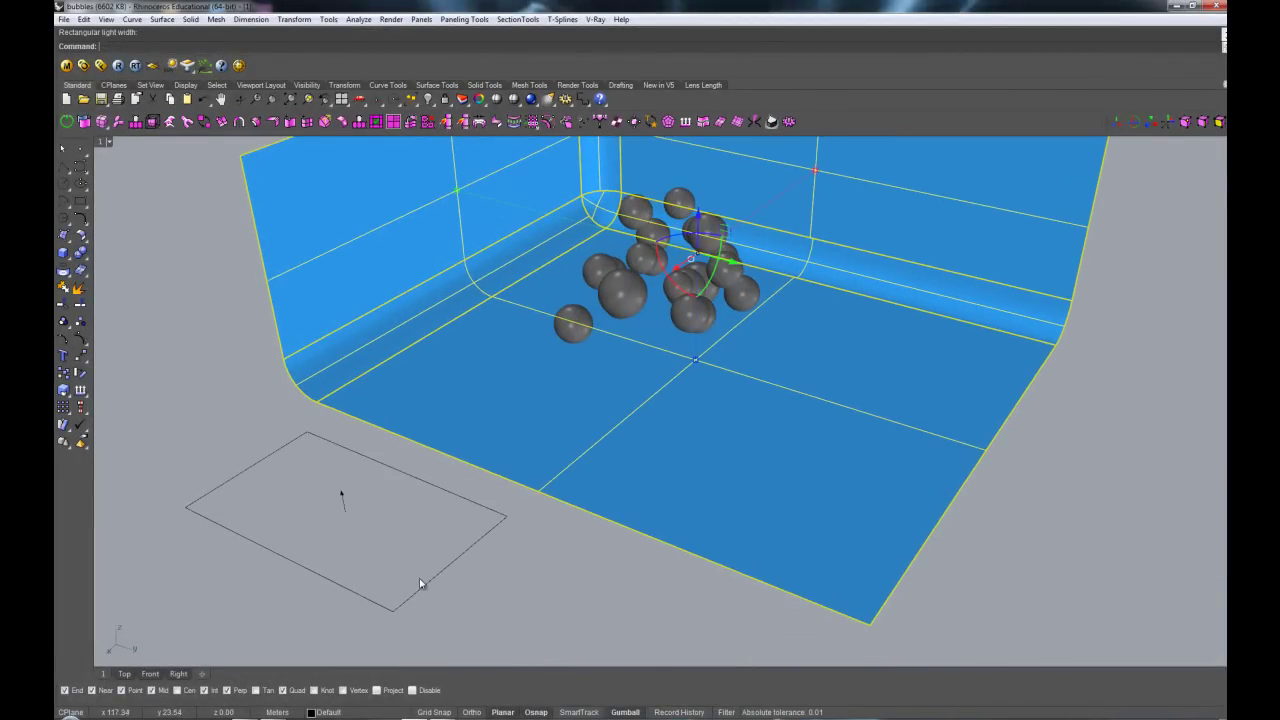
Step: Finish the rectangular light's width and rotate it upright with the gumball
left_click(425, 580)
right_click_drag(436, 584, 406, 552)
left_click_drag(285, 455, 245, 490)
right_click_drag(245, 490, 380, 500)
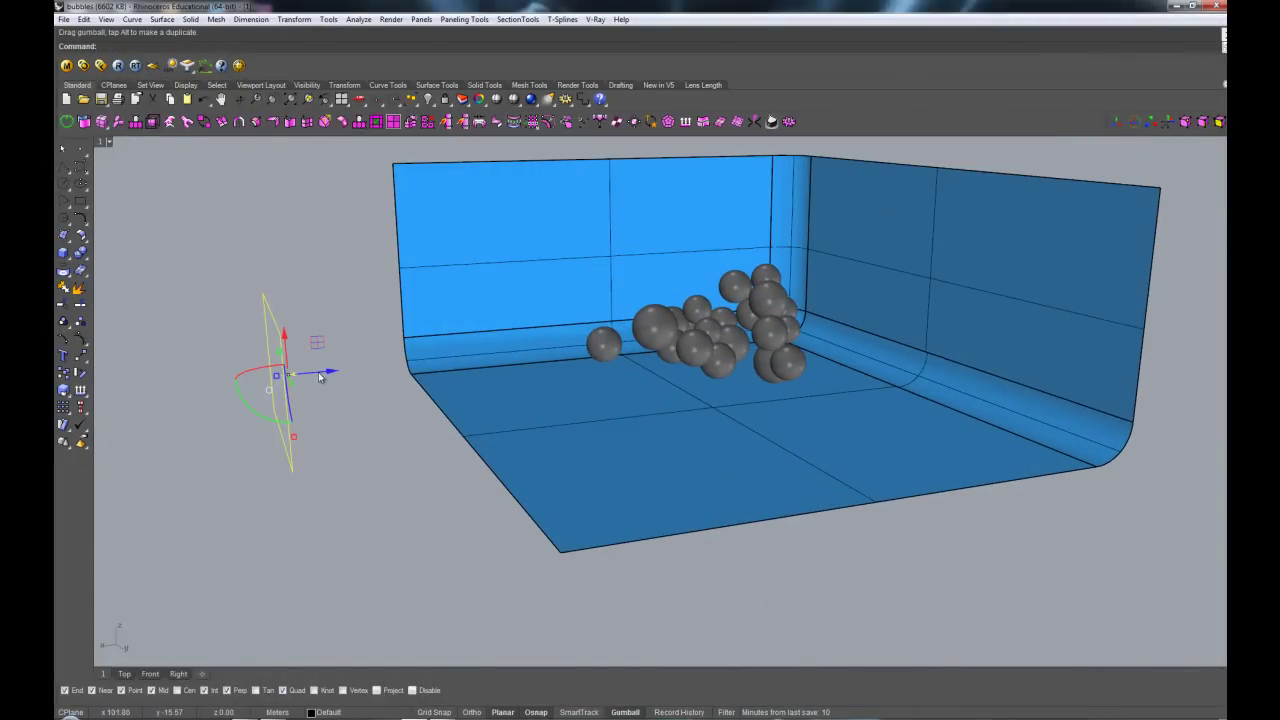
left_click_drag(275, 380, 600, 347)
Step: Slide the upright light across the floor and raise it beside the nearest sphere
right_click_drag(600, 347, 518, 398)
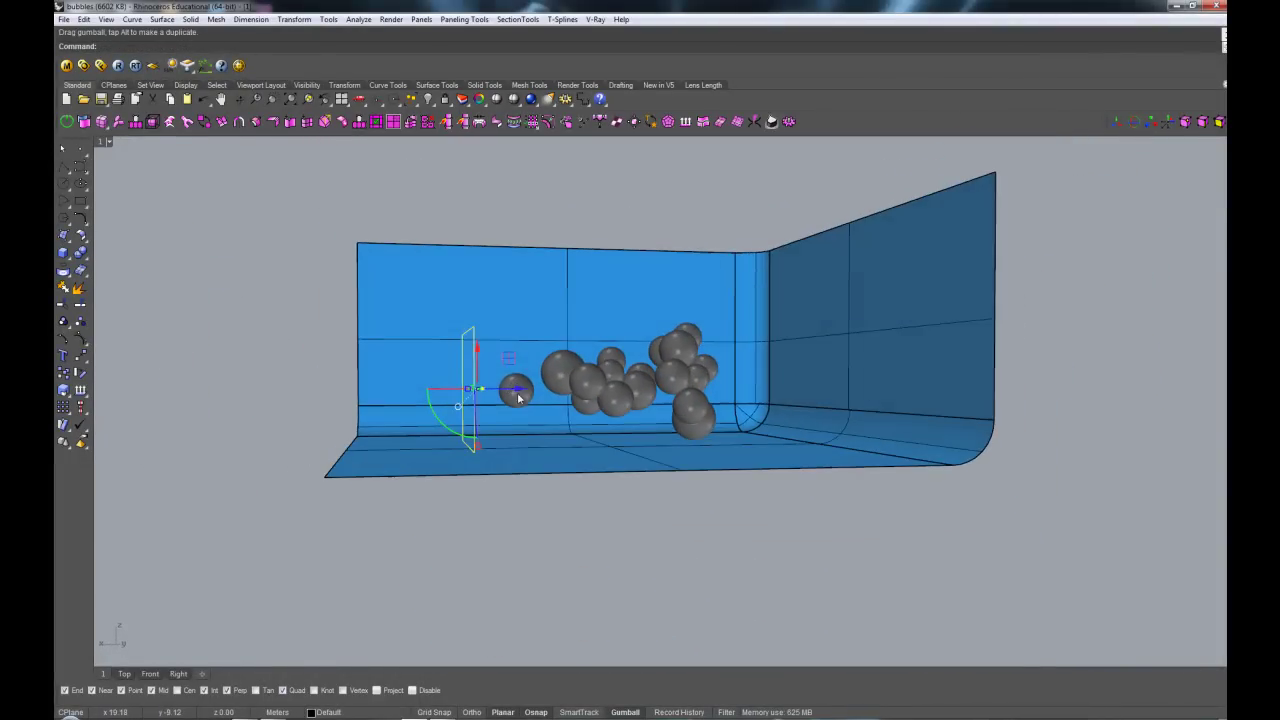
left_click(480, 350)
right_click_drag(480, 350, 399, 455)
left_click_drag(399, 455, 723, 557)
right_click_drag(723, 557, 665, 477, "shift")
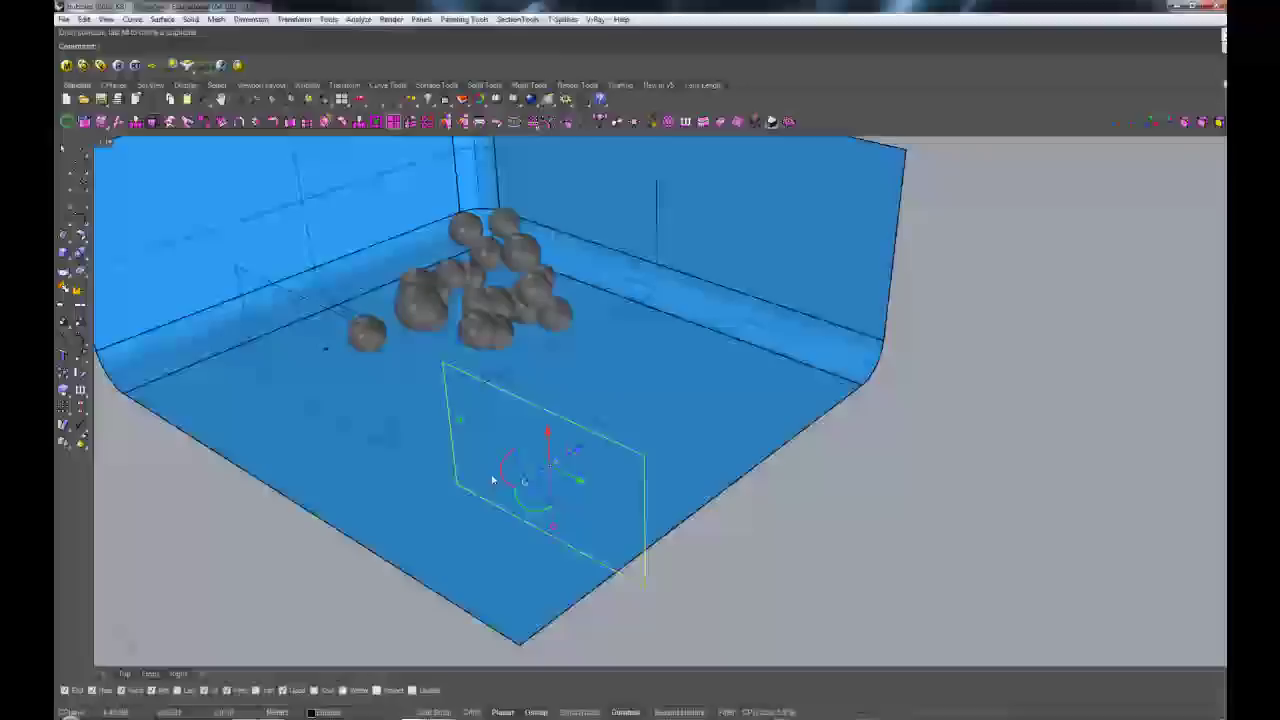
left_click_drag(505, 482, 556, 500)
left_click_drag(576, 452, 720, 362)
Step: Position a second light on the right of the spheres and select both lights
right_click_drag(720, 362, 786, 331)
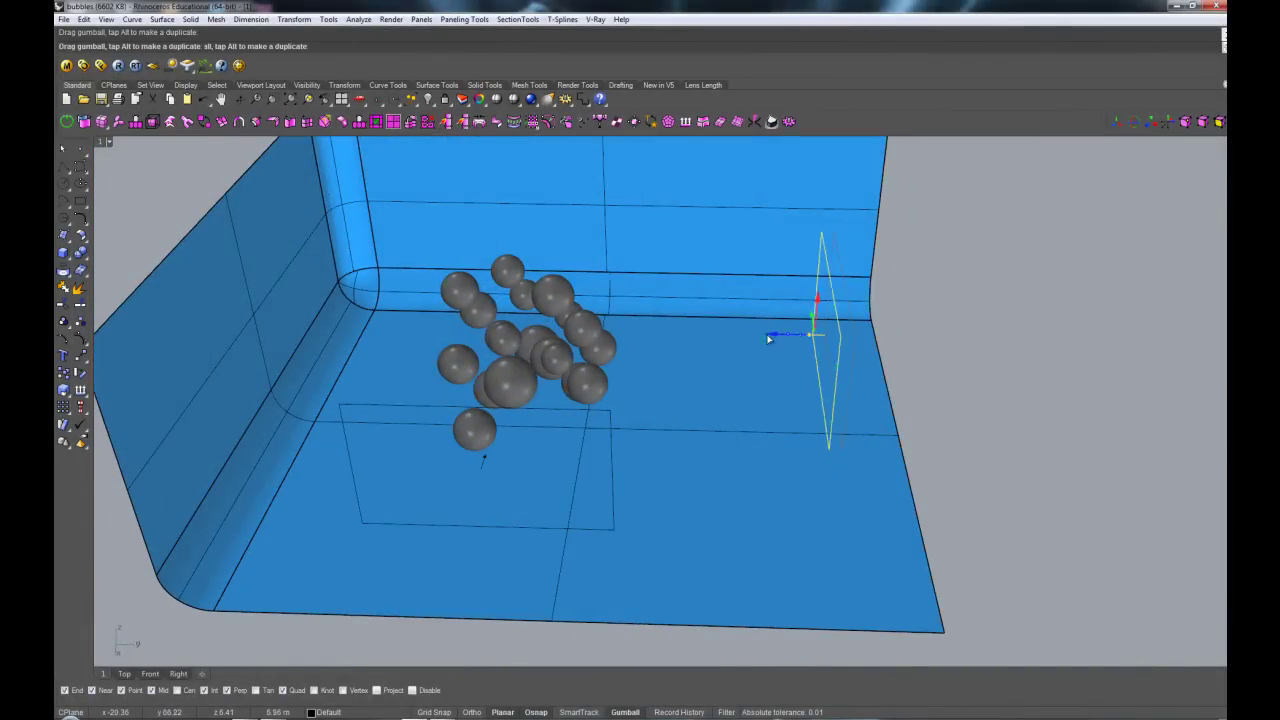
left_click_drag(766, 337, 671, 341)
right_click_drag(672, 340, 491, 439)
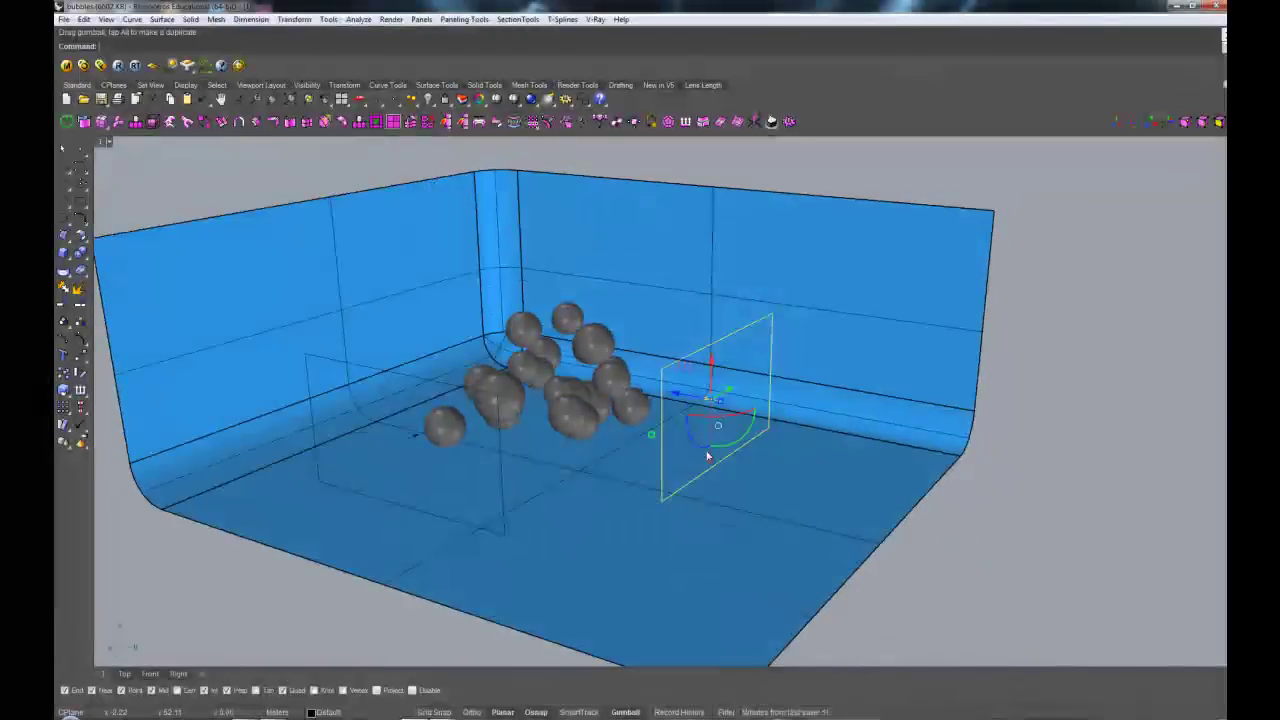
left_click(502, 446)
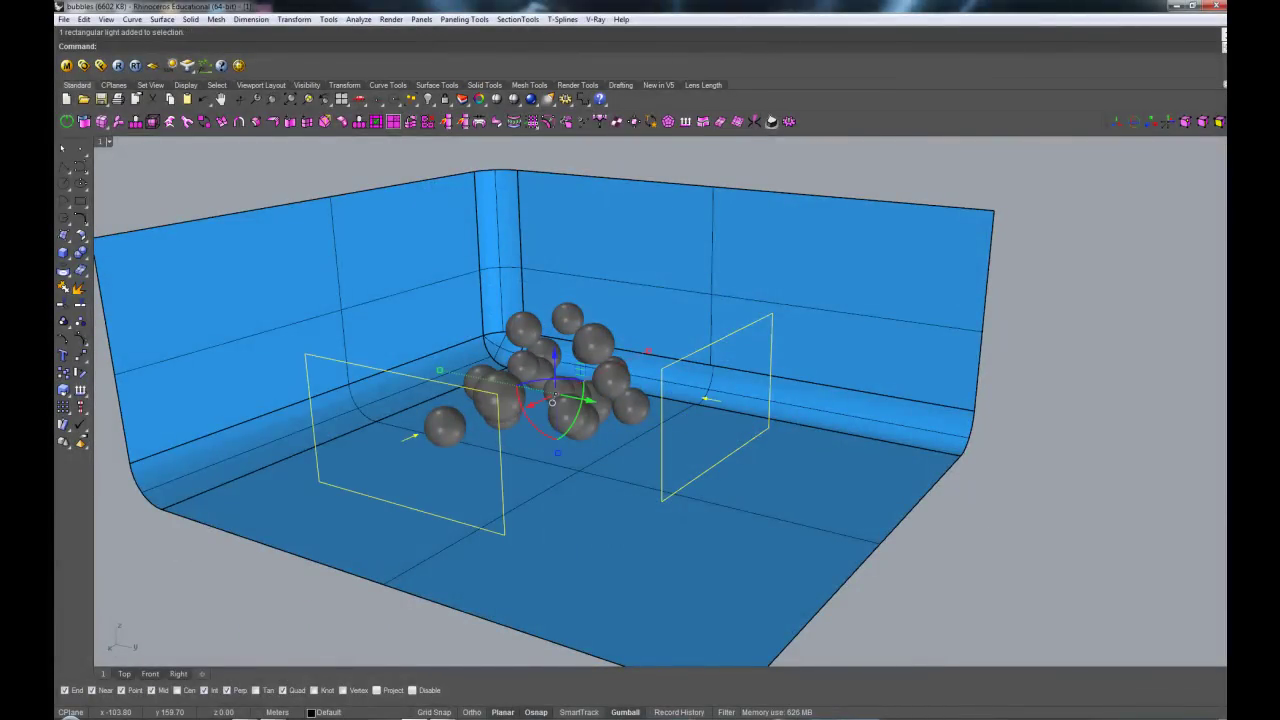
Step: In the lights' V-Ray properties, change Intensity from 30.0 to 5.0 and tick Invisible
left_click(479, 99)
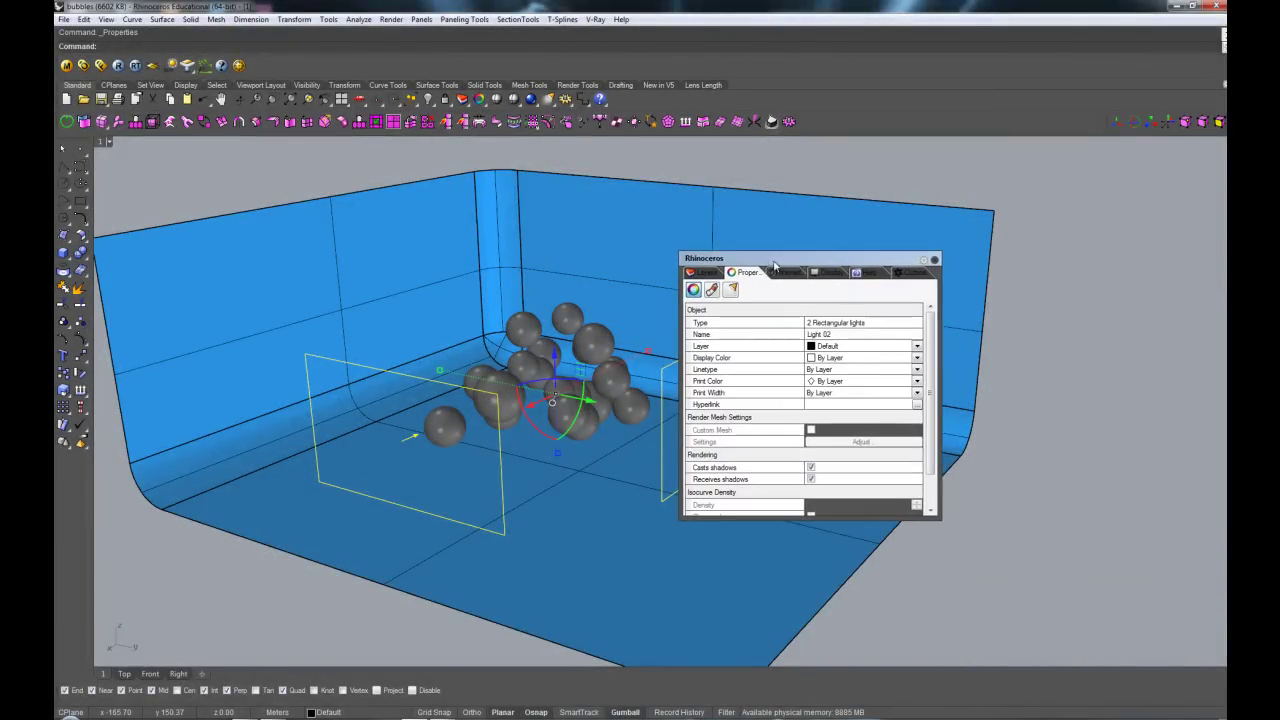
left_click(730, 289)
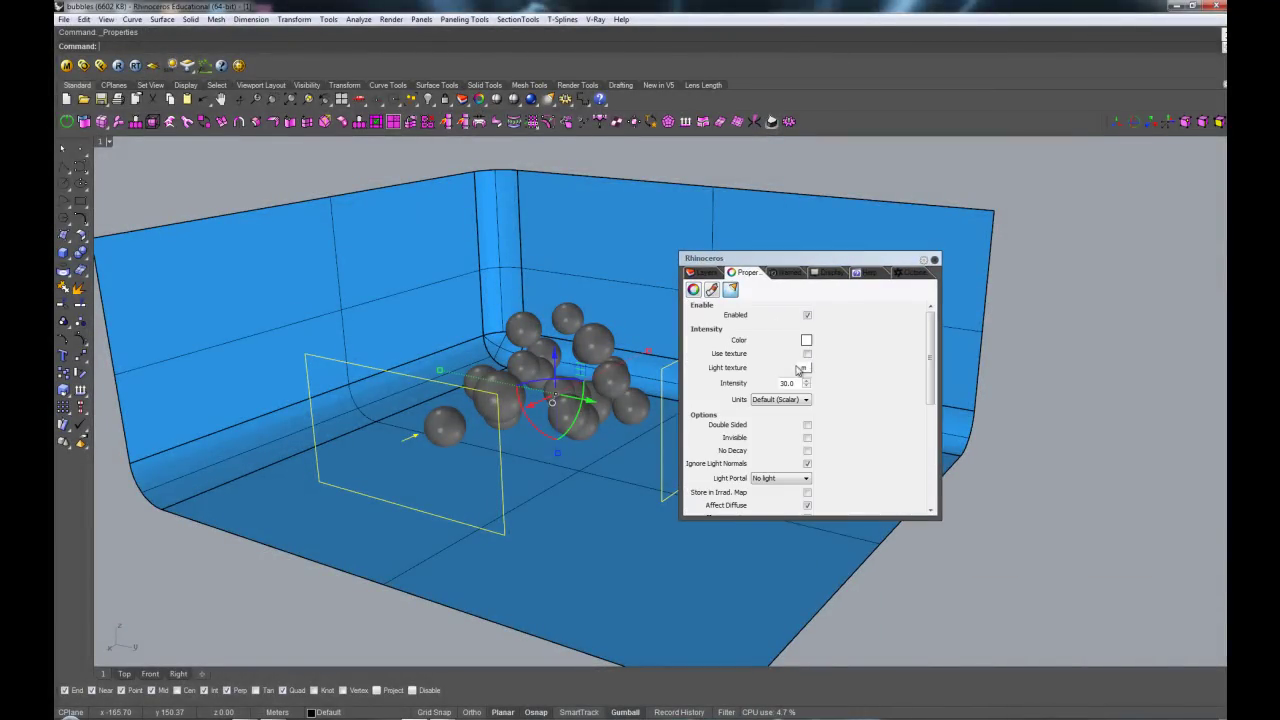
left_click_drag(797, 383, 770, 386)
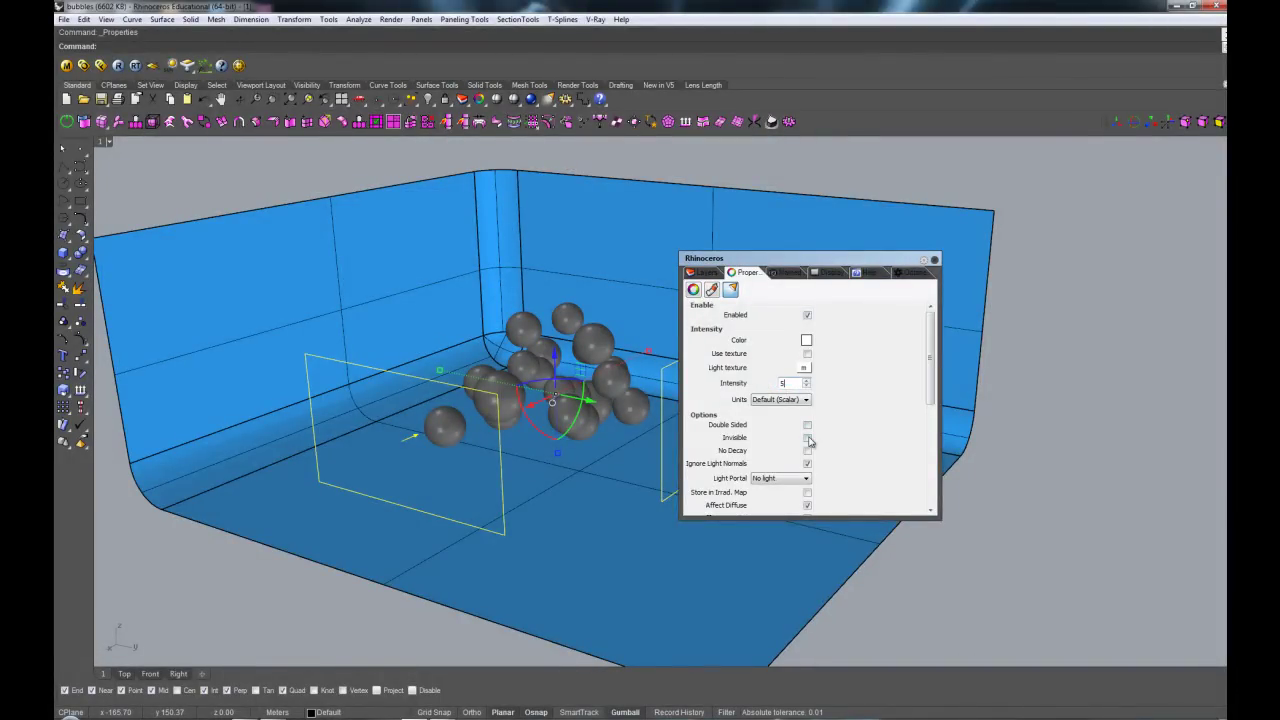
scroll(815, 435, "down", 5)
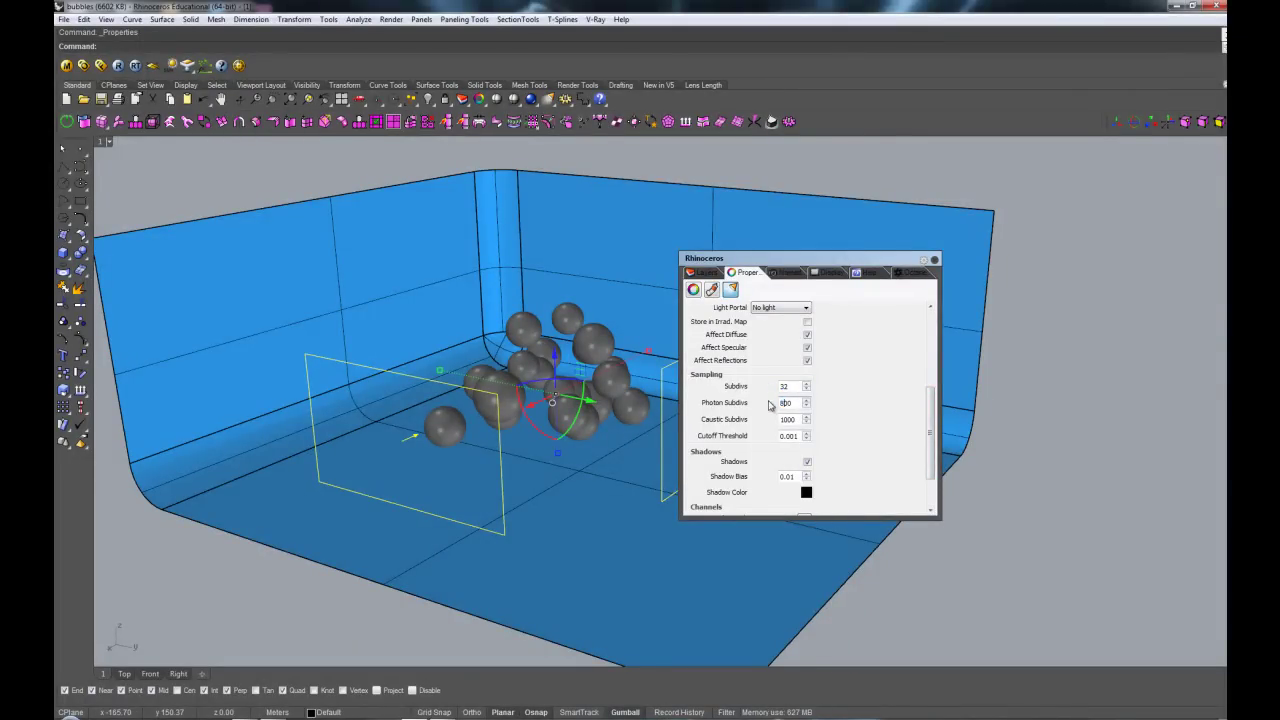
left_click_drag(932, 442, 922, 371)
left_click_drag(823, 256, 1047, 277)
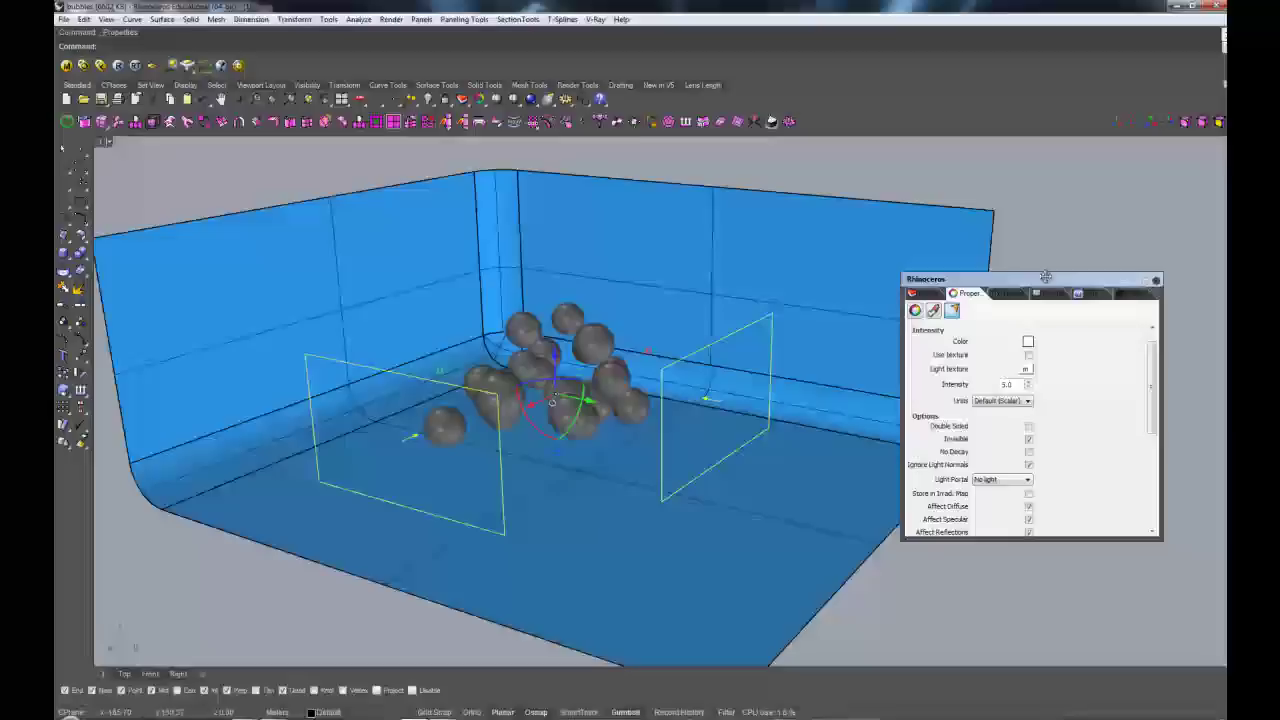
Step: Restore the viewport to saved view 1
left_click(104, 142)
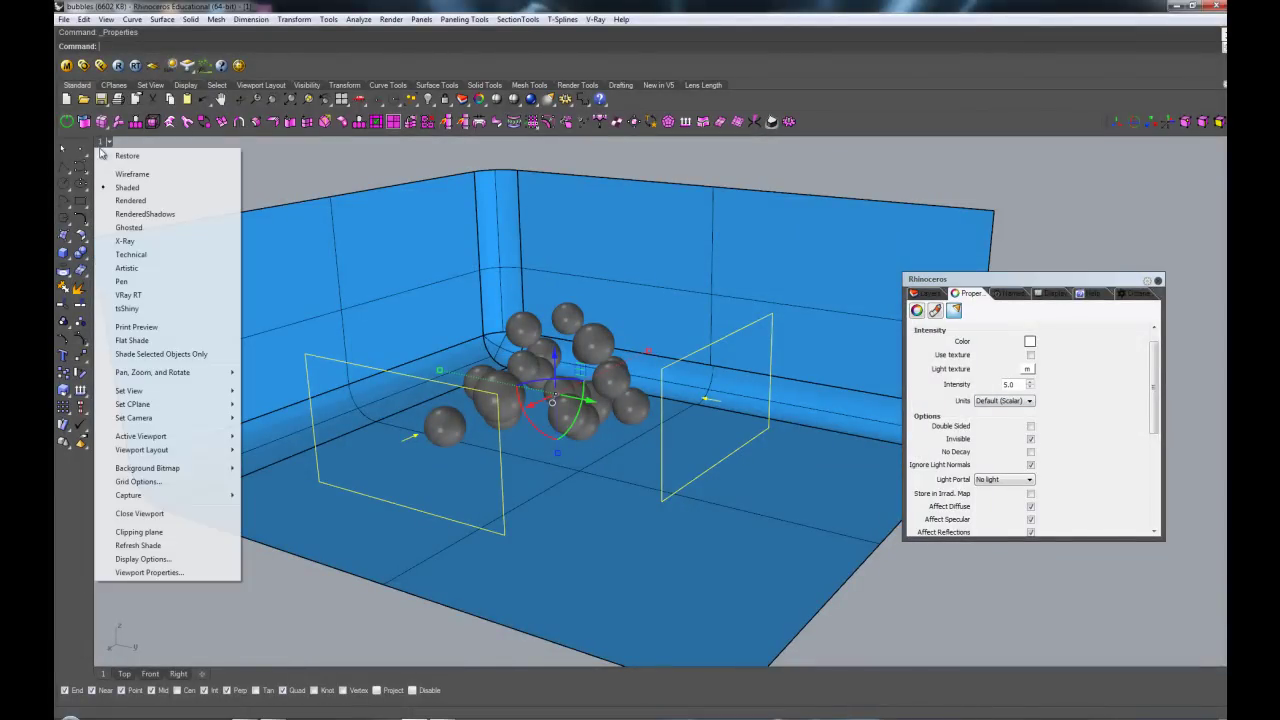
mouse_move(148, 391)
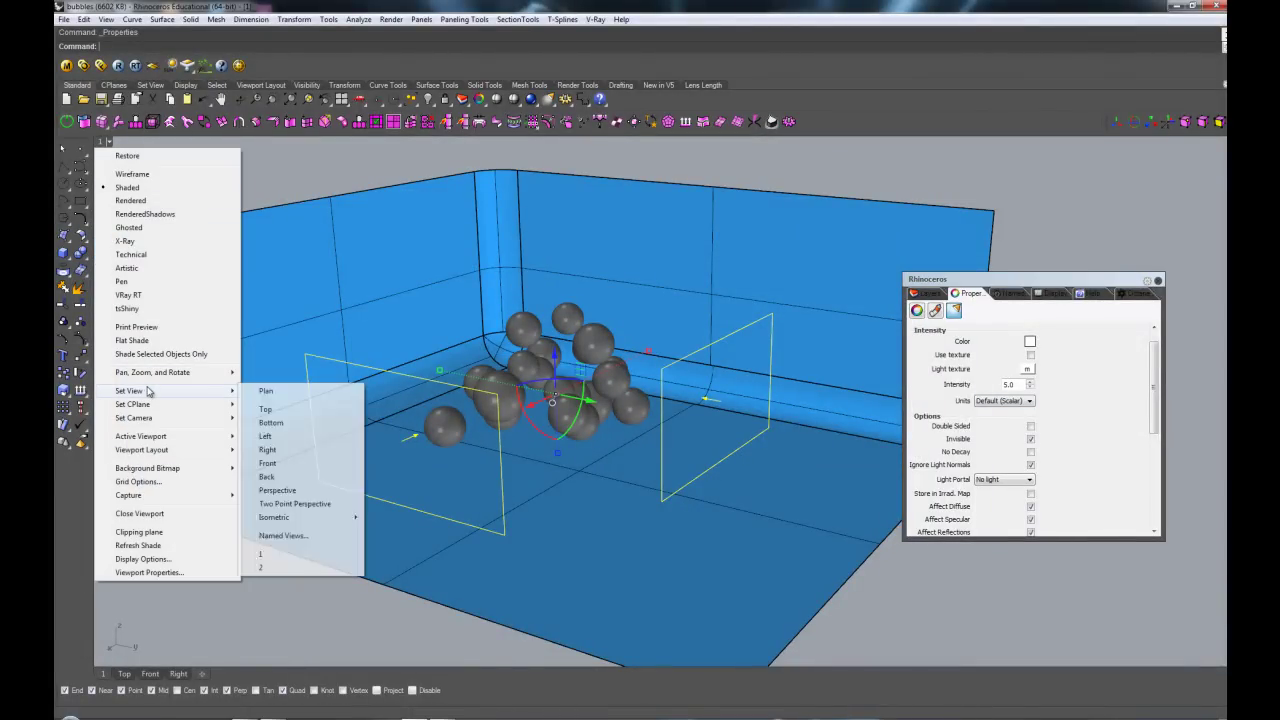
left_click(266, 556)
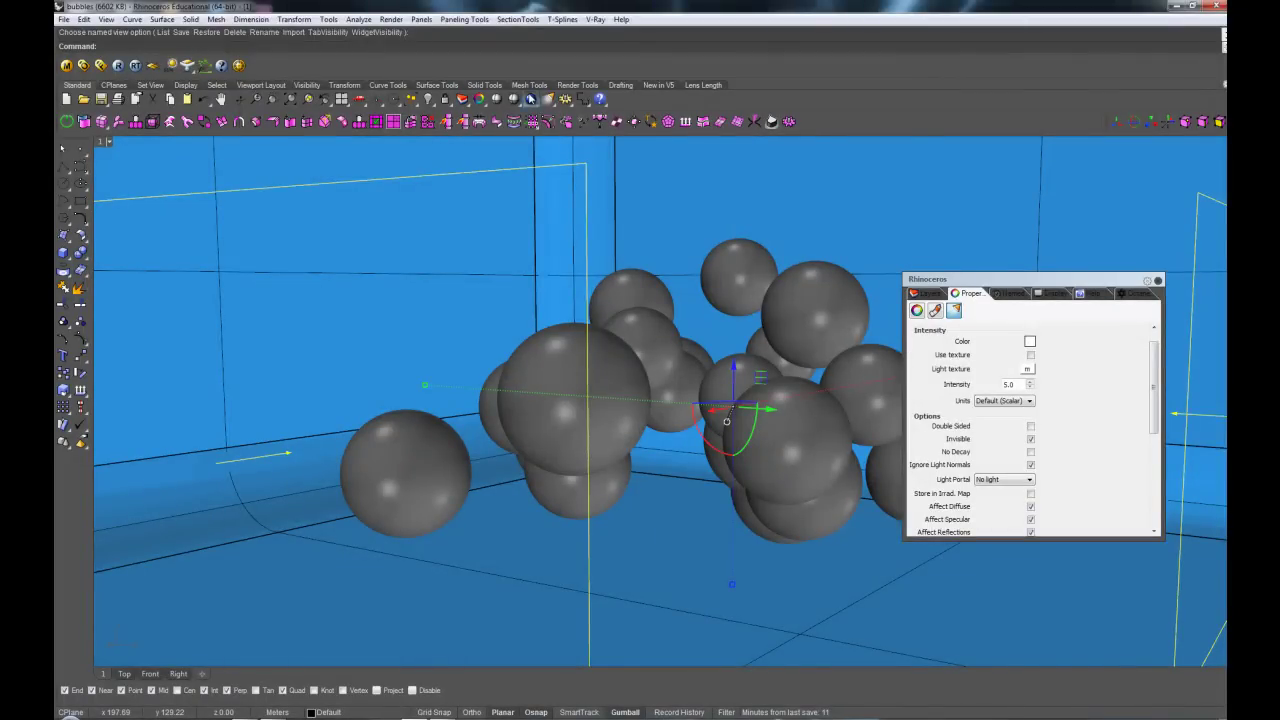
Step: Render with V-Ray and maximize the frame buffer window to fill the screen
left_click(531, 99)
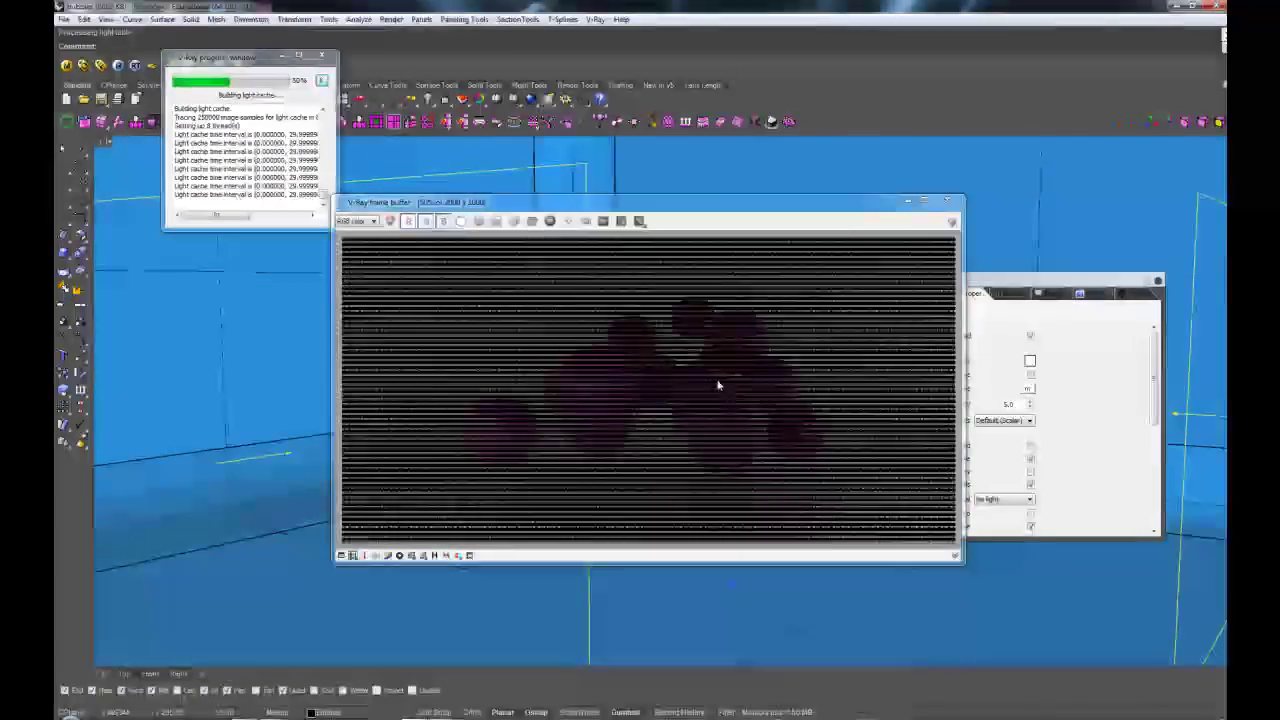
left_click_drag(700, 202, 620, 152)
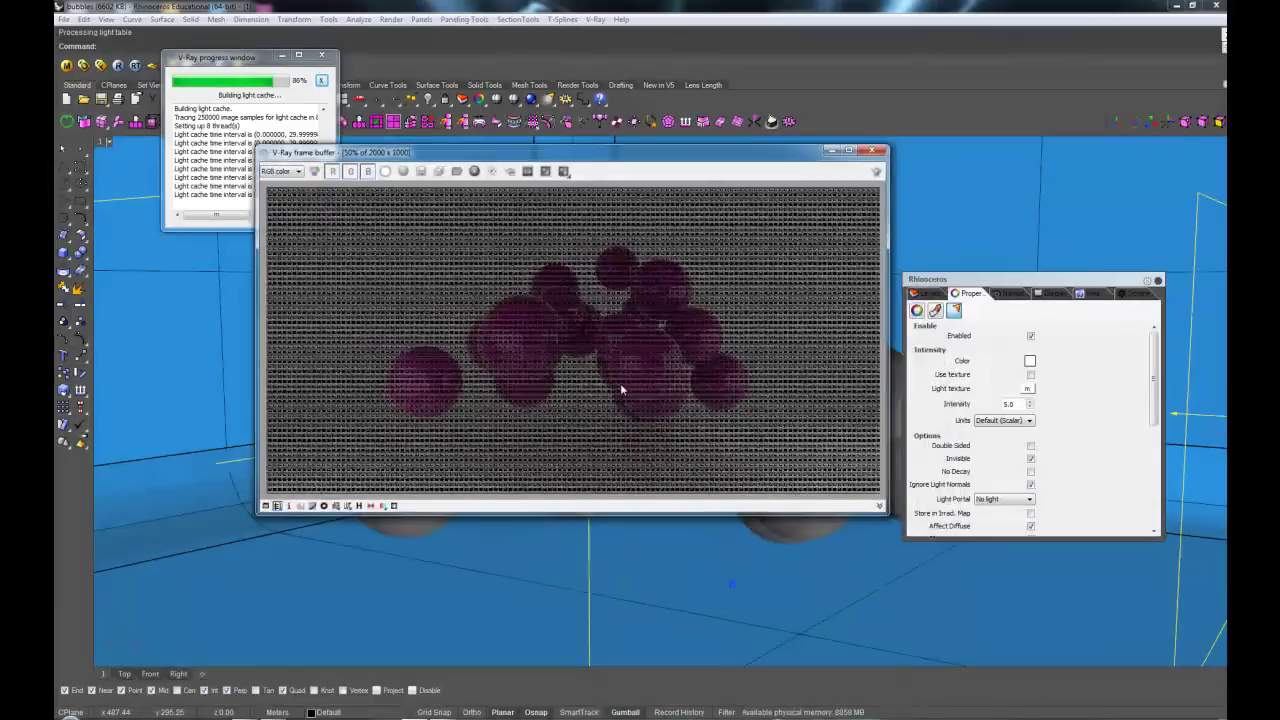
double_click(795, 152)
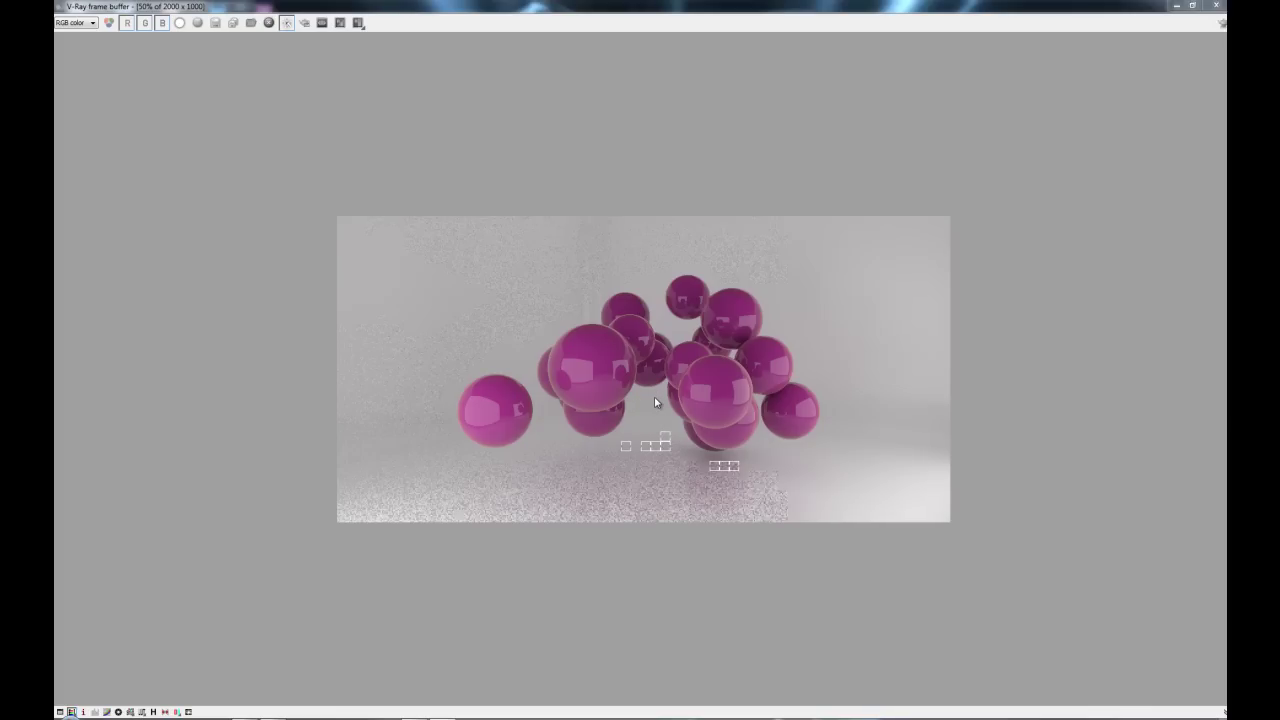
Step: Zoom and centre the rendered image, then minimize the V-Ray frame buffer
scroll(660, 392, "up", 1)
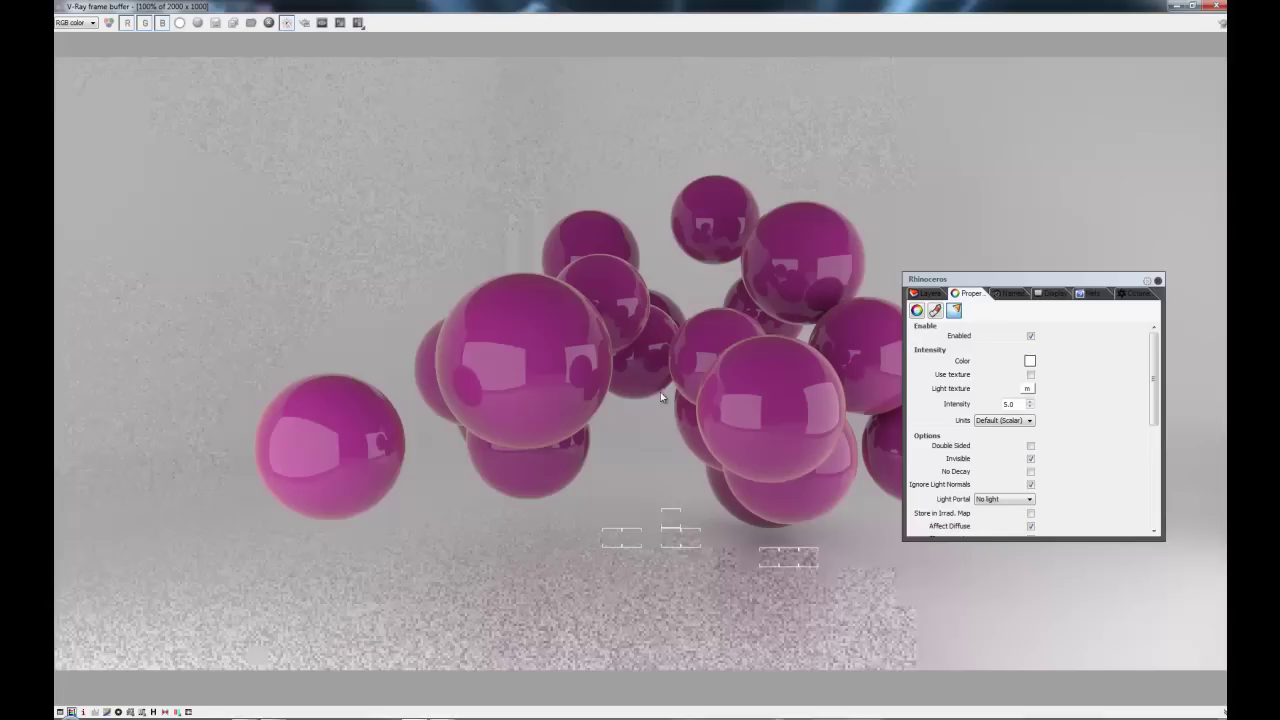
scroll(660, 405, "down", 1)
scroll(655, 412, "up", 1)
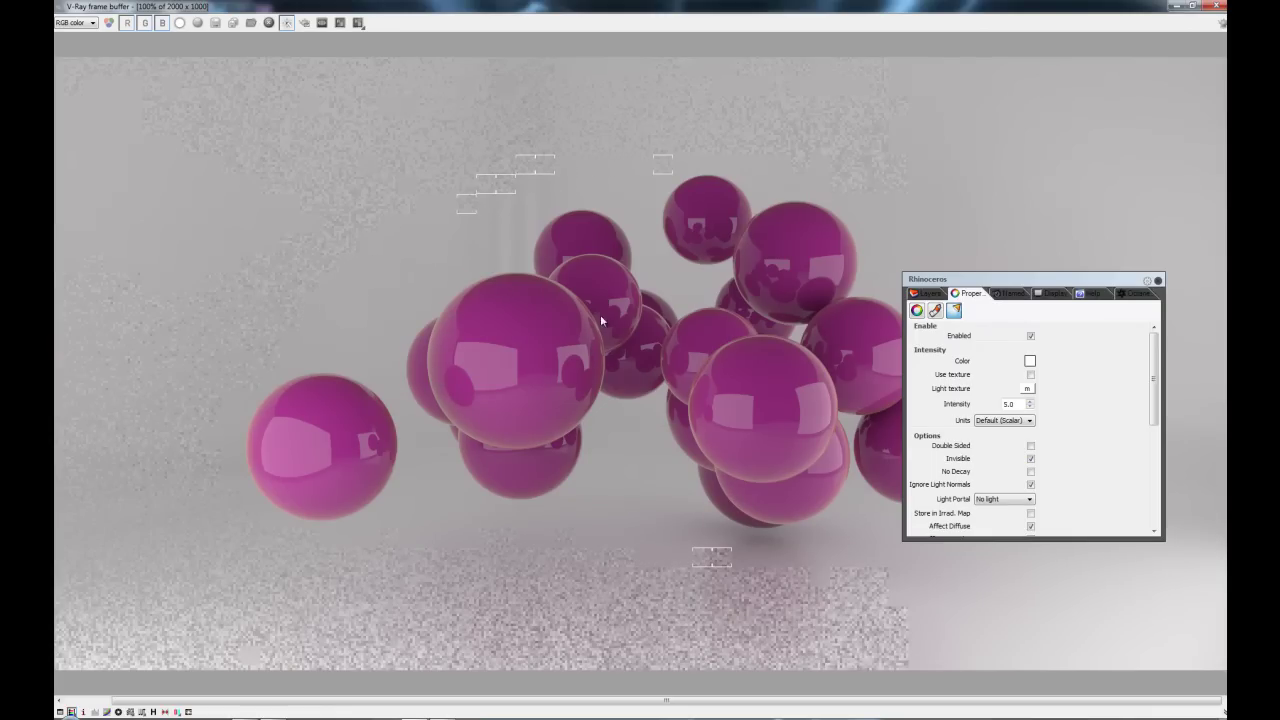
scroll(712, 348, "down", 2)
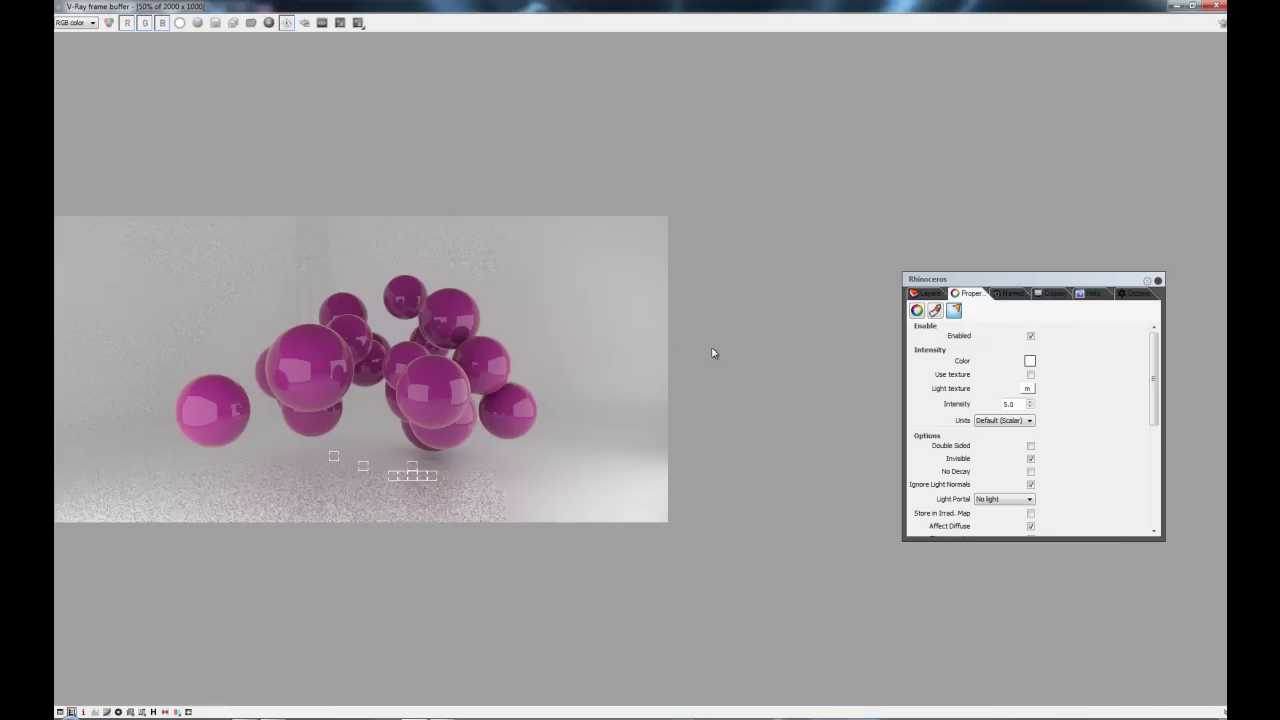
middle_click_drag(490, 381, 619, 393)
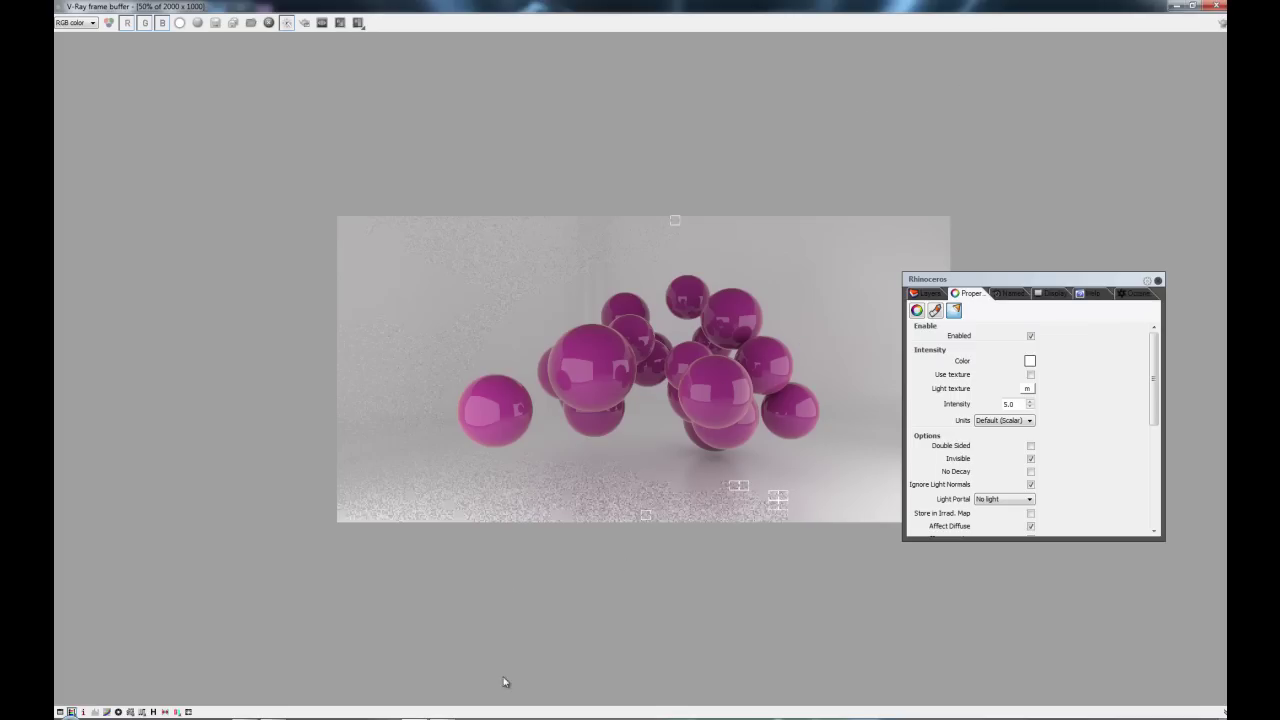
left_click(1178, 5)
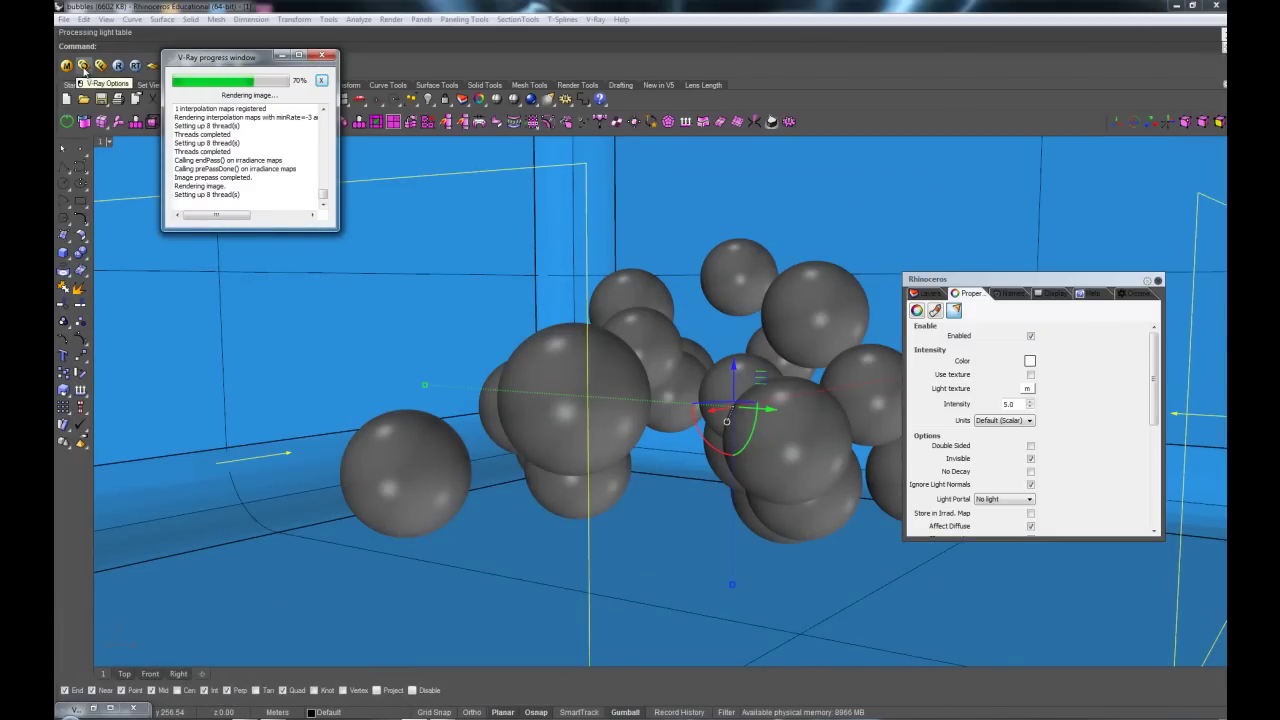
Step: Open V-Ray Options and keep Light cache as the GI secondary bounces engine
left_click(84, 67)
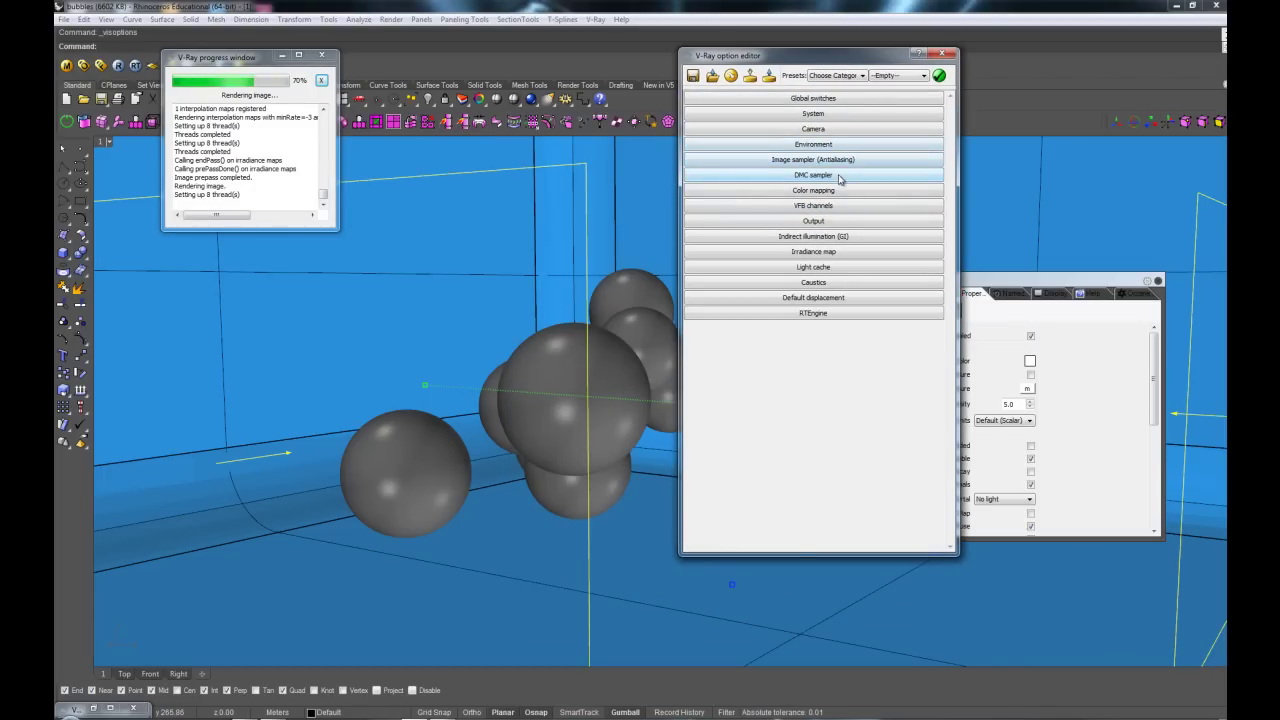
left_click(836, 236)
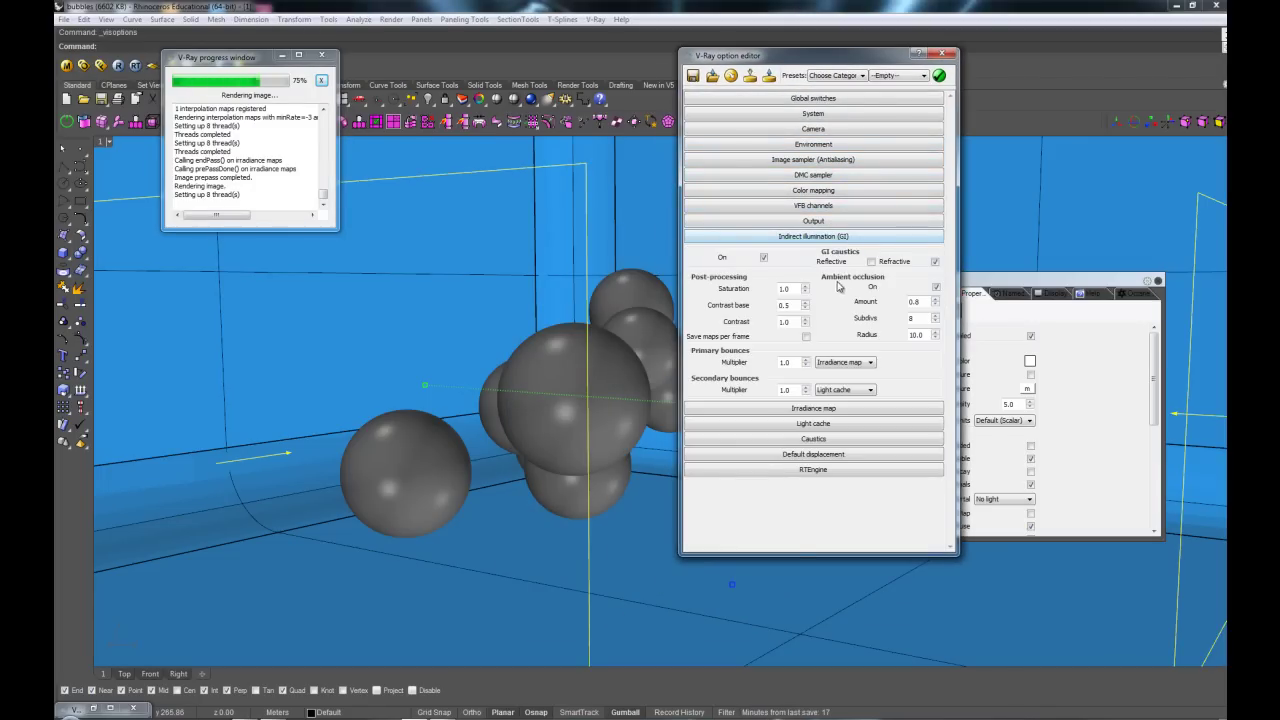
left_click(846, 390)
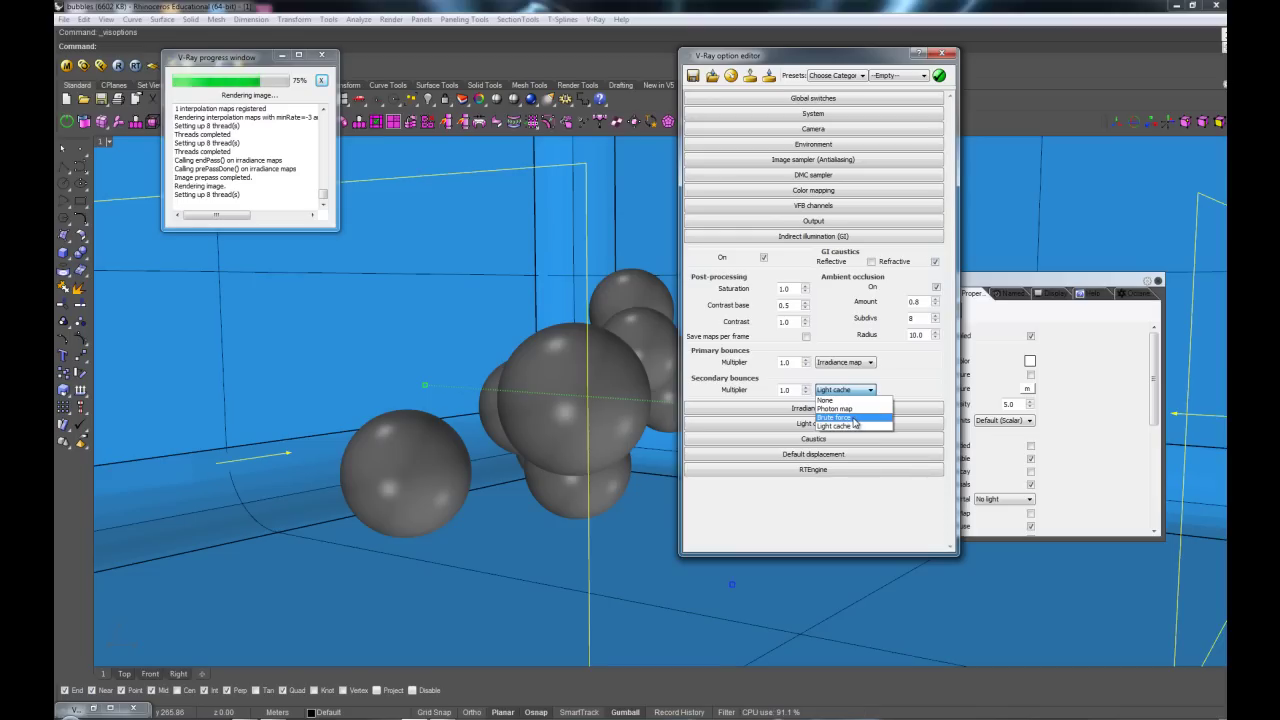
left_click(907, 387)
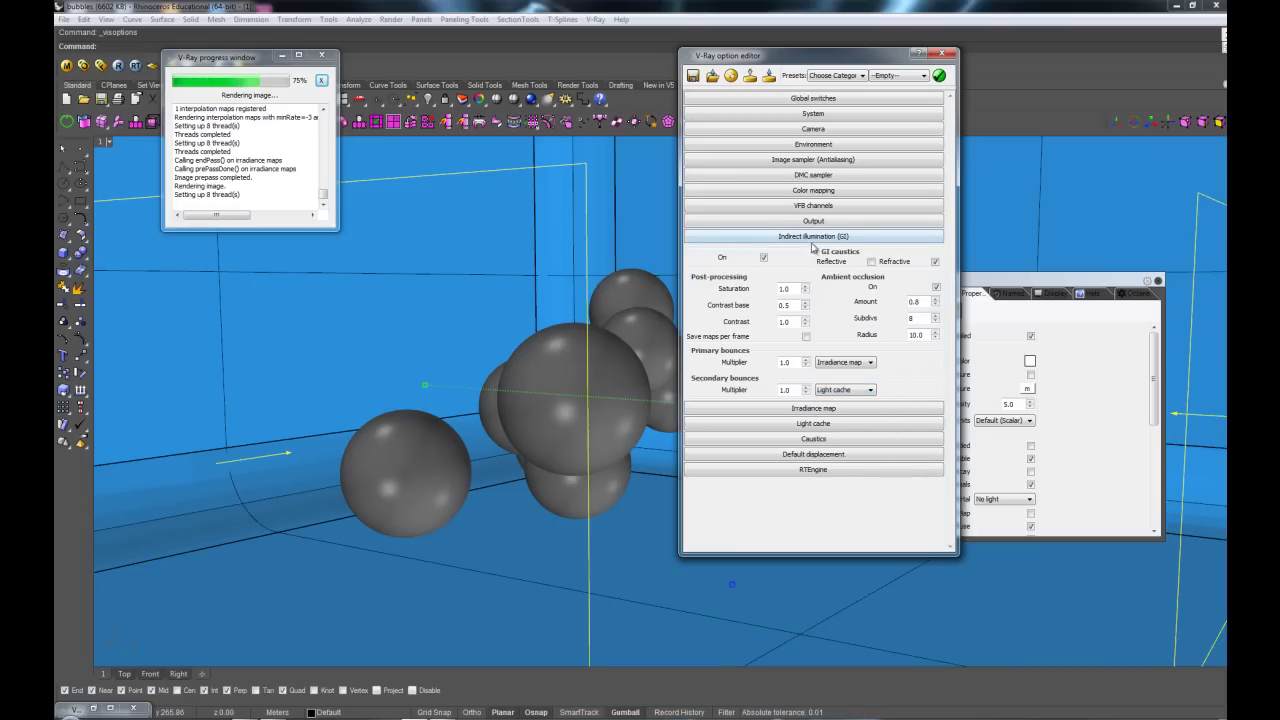
Step: Review the Irradiance map settings, then collapse the Irradiance map, Light cache and GI rollouts
left_click(826, 410)
scroll(842, 403, "down", 2)
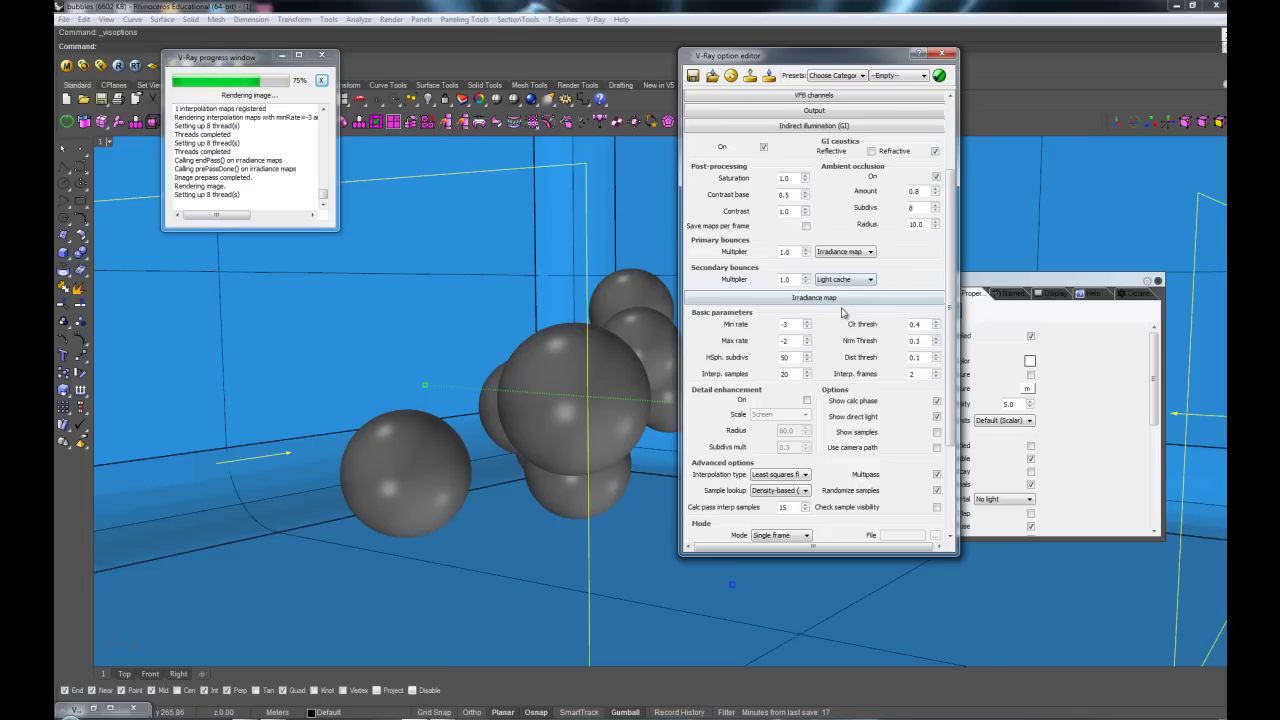
scroll(848, 330, "down", 2)
scroll(840, 441, "down", 1)
scroll(840, 441, "down", 3)
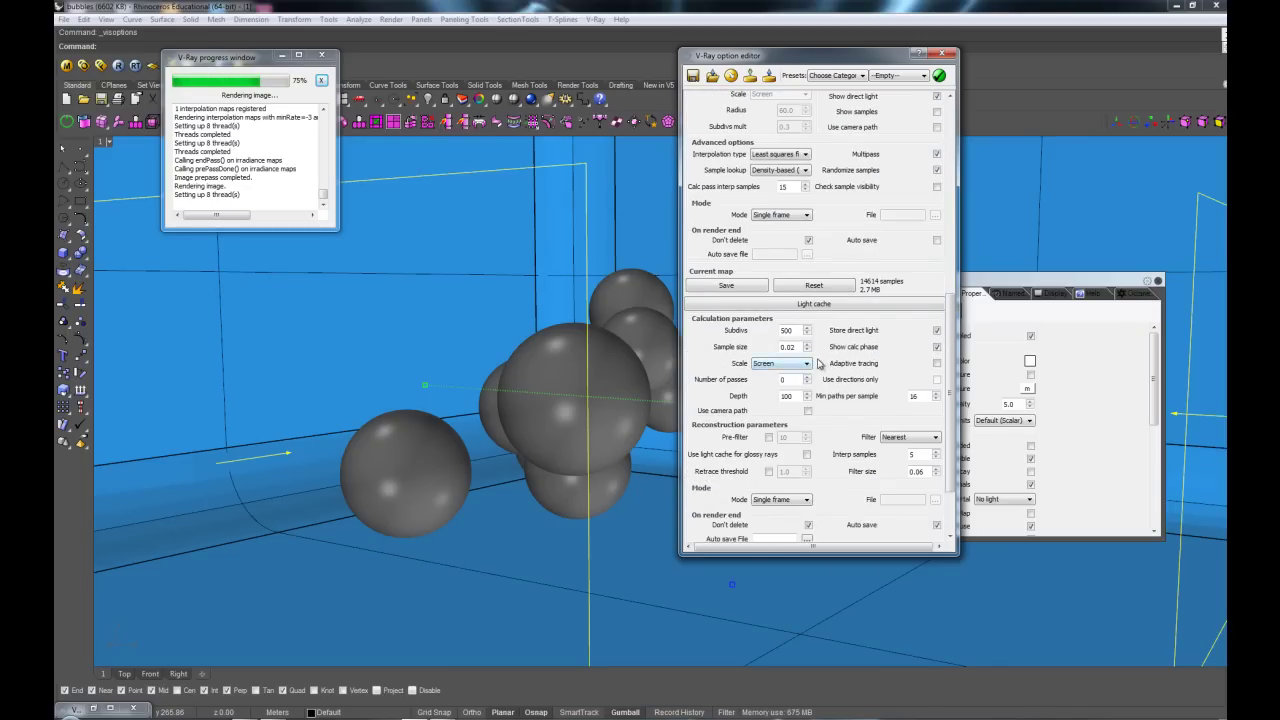
scroll(821, 365, "up", 6)
left_click(864, 308)
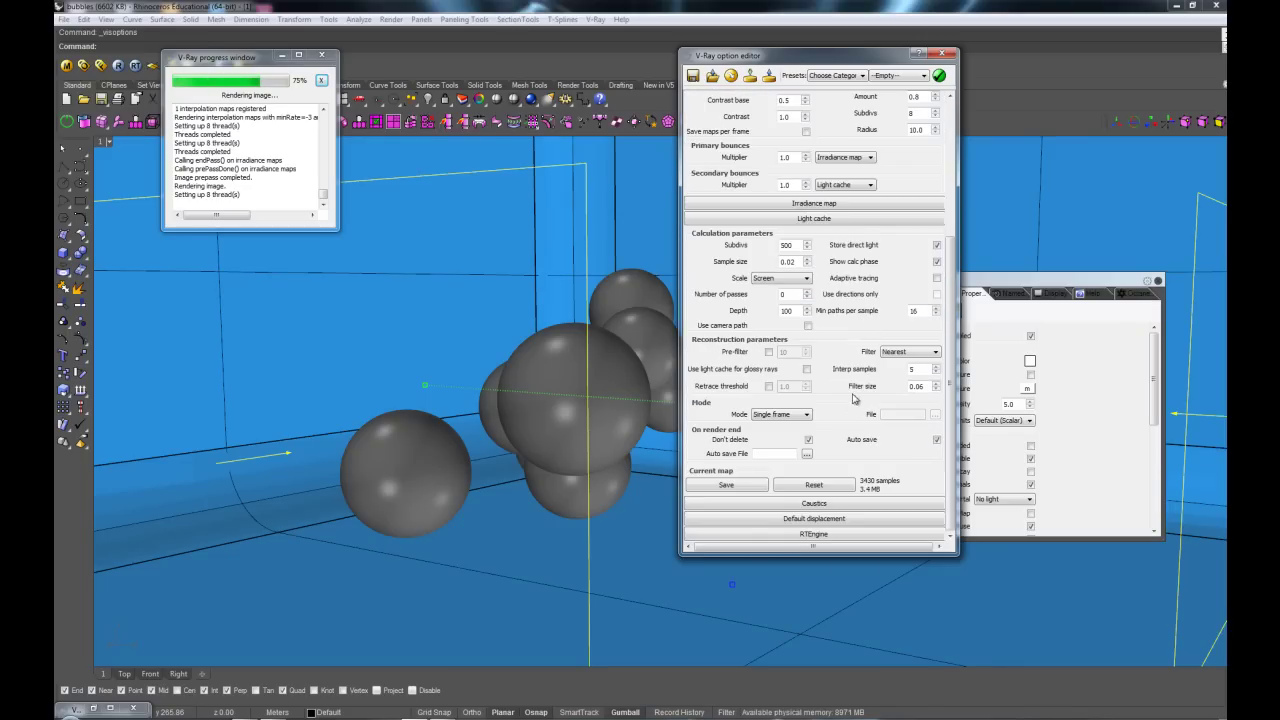
left_click(868, 219)
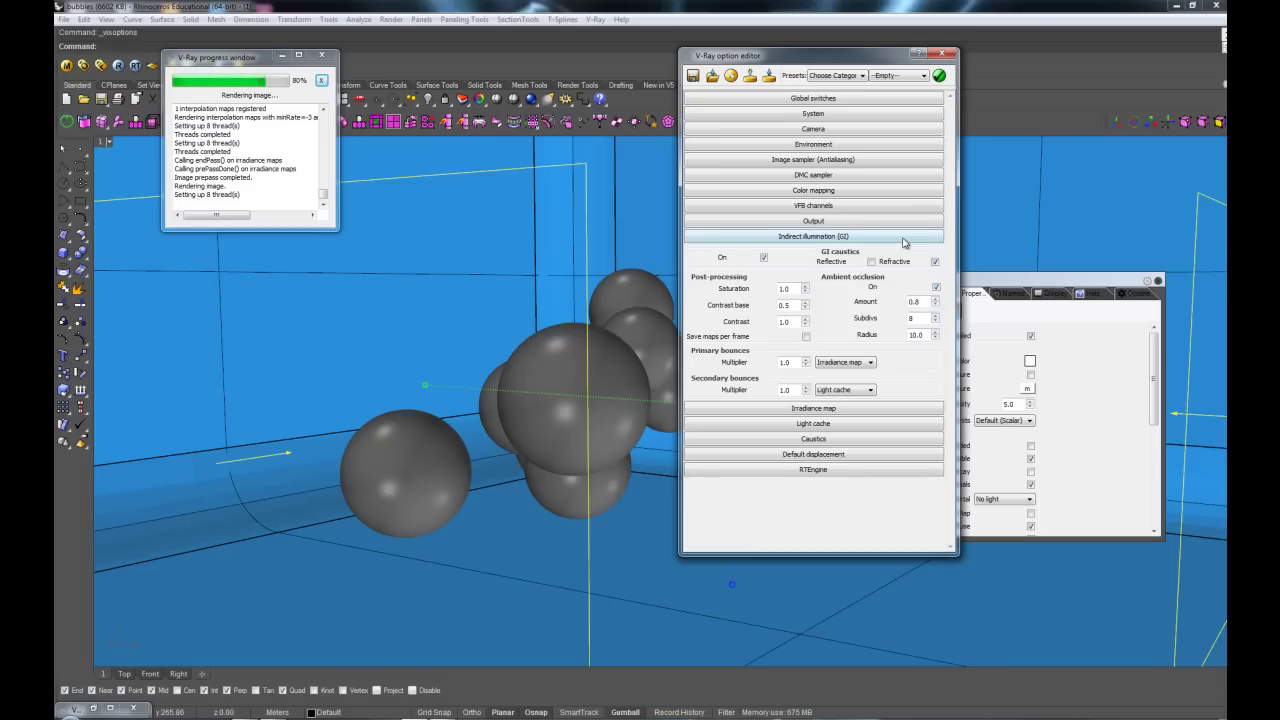
left_click(870, 237)
Step: Expand and collapse the Environment, Image sampler, DMC sampler and Color mapping rollouts
left_click(825, 146)
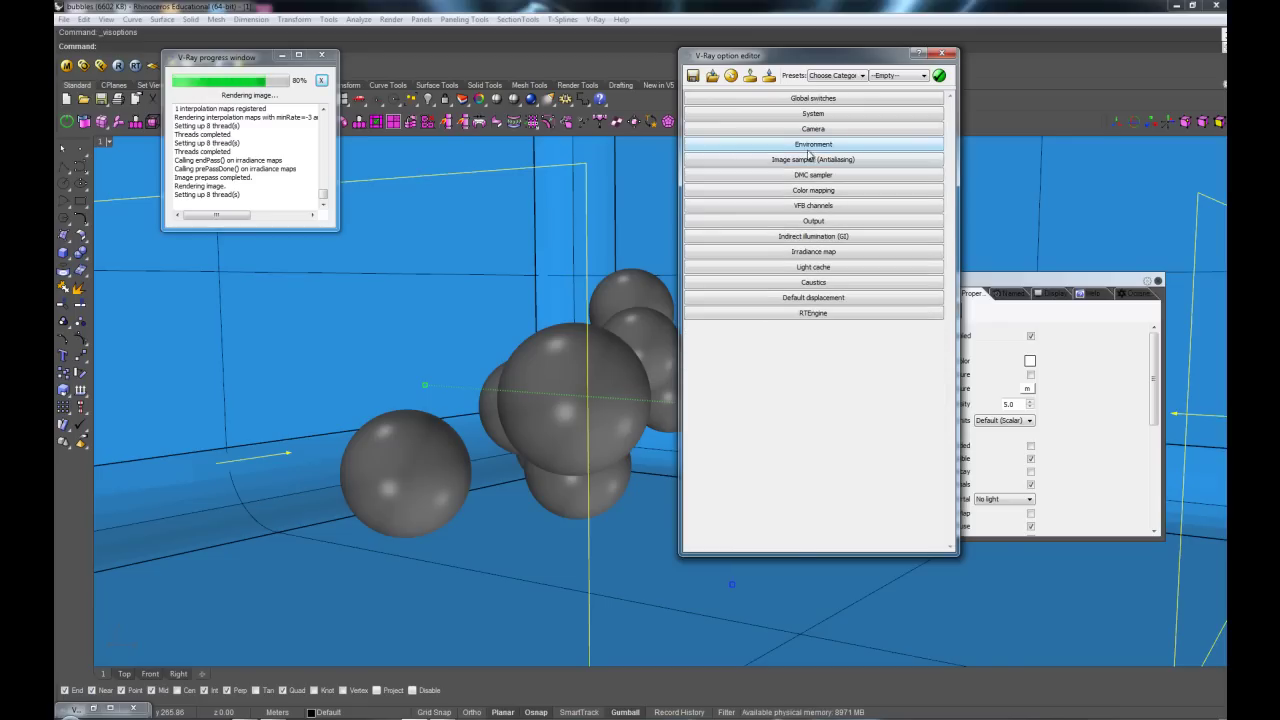
left_click(812, 148)
left_click(815, 161)
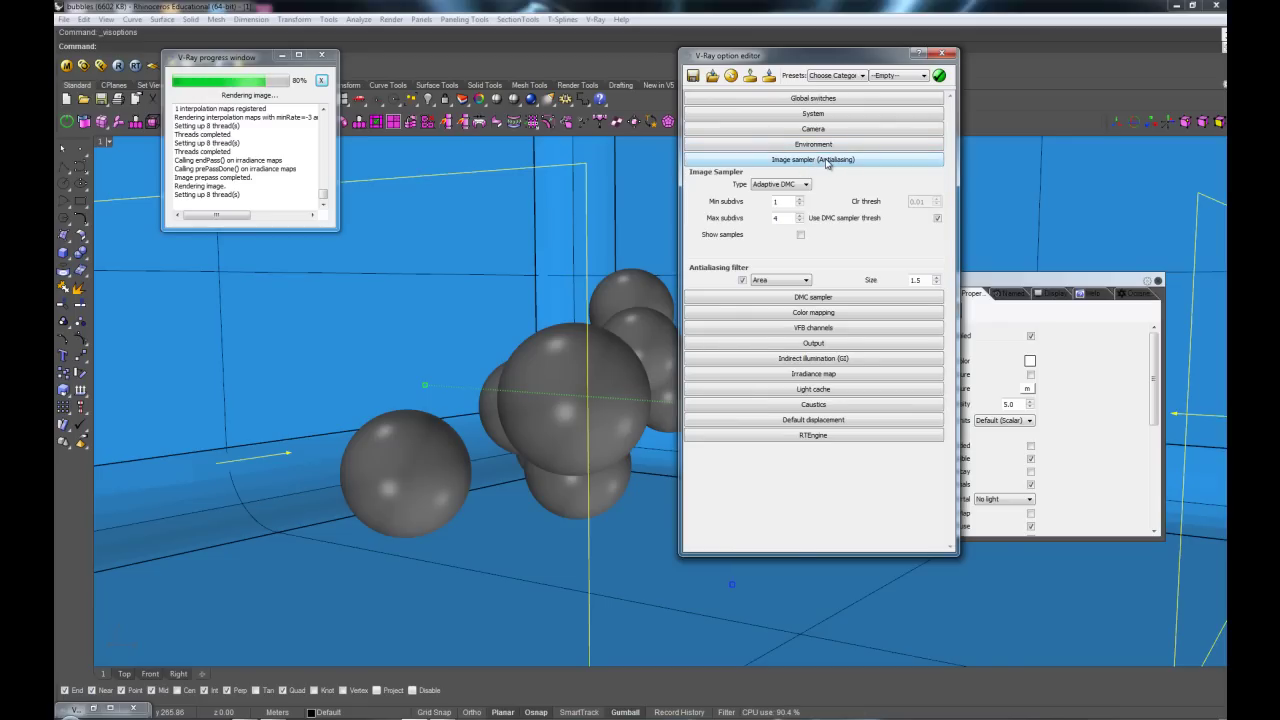
left_click(826, 162)
left_click(819, 176)
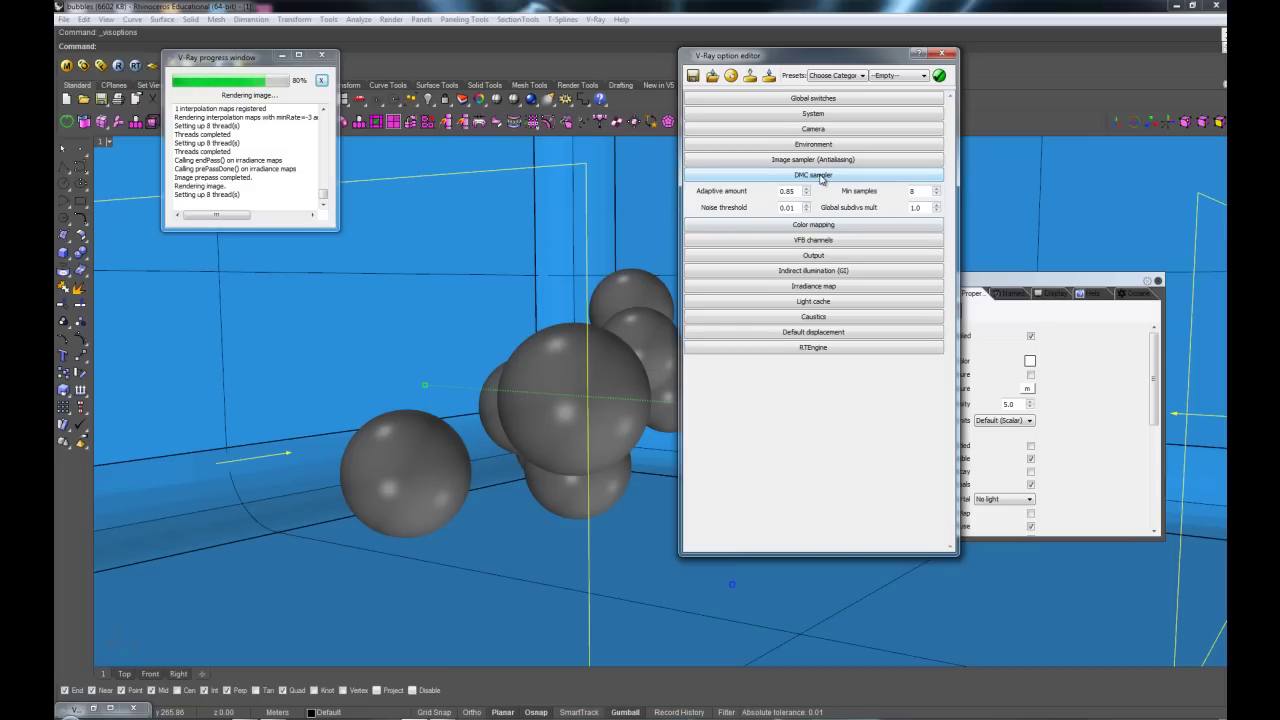
left_click(821, 179)
left_click(822, 192)
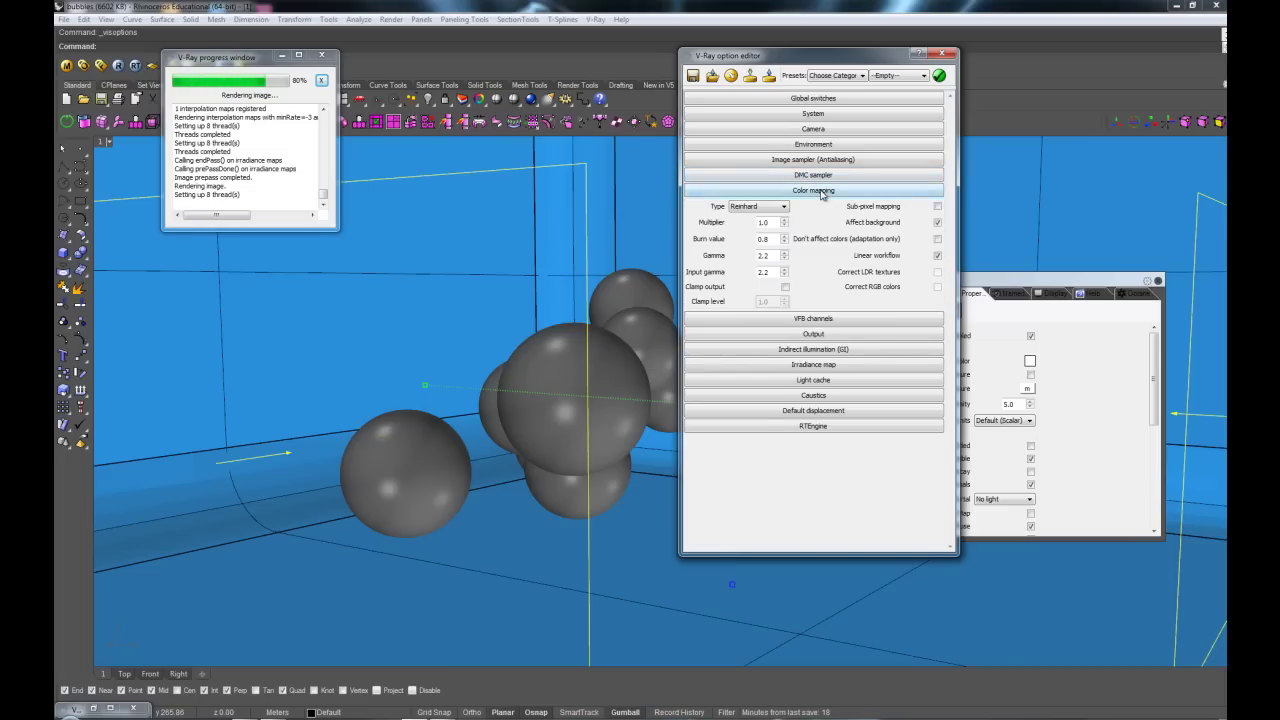
left_click(823, 192)
left_click(826, 131)
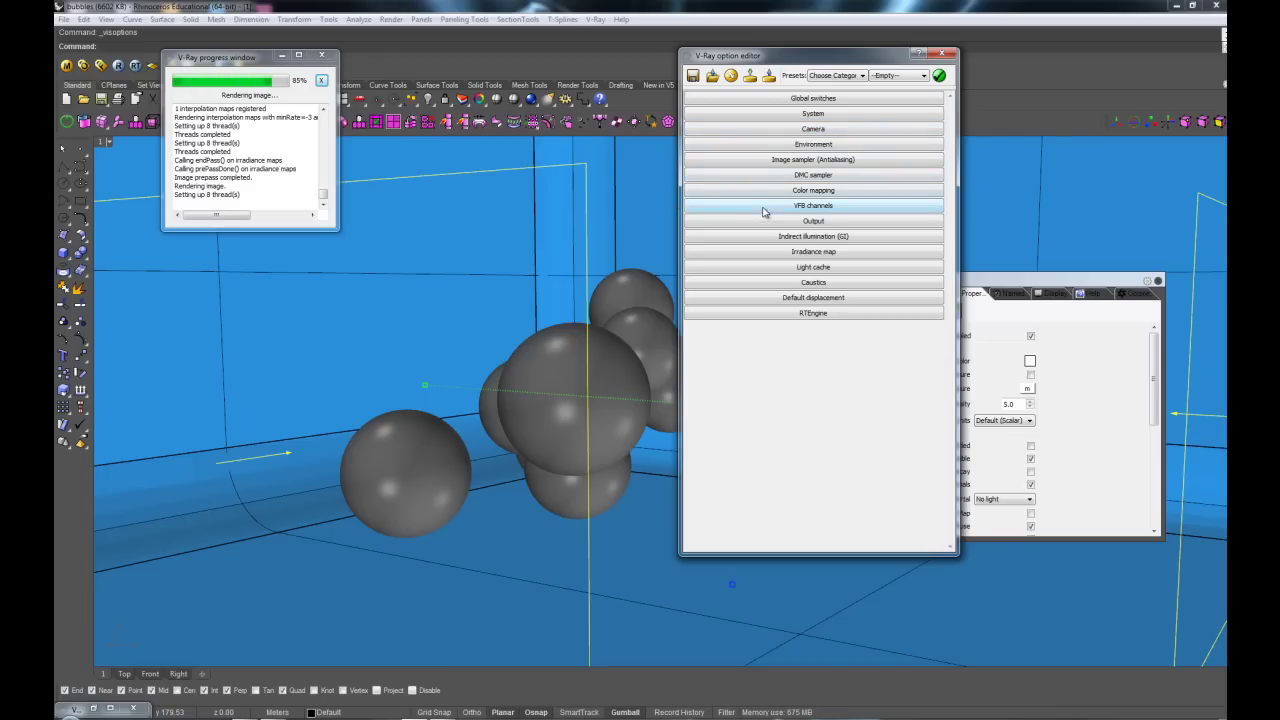
Step: Restore the V-Ray frame buffer from the taskbar and zoom in and out on the render
left_click(112, 708)
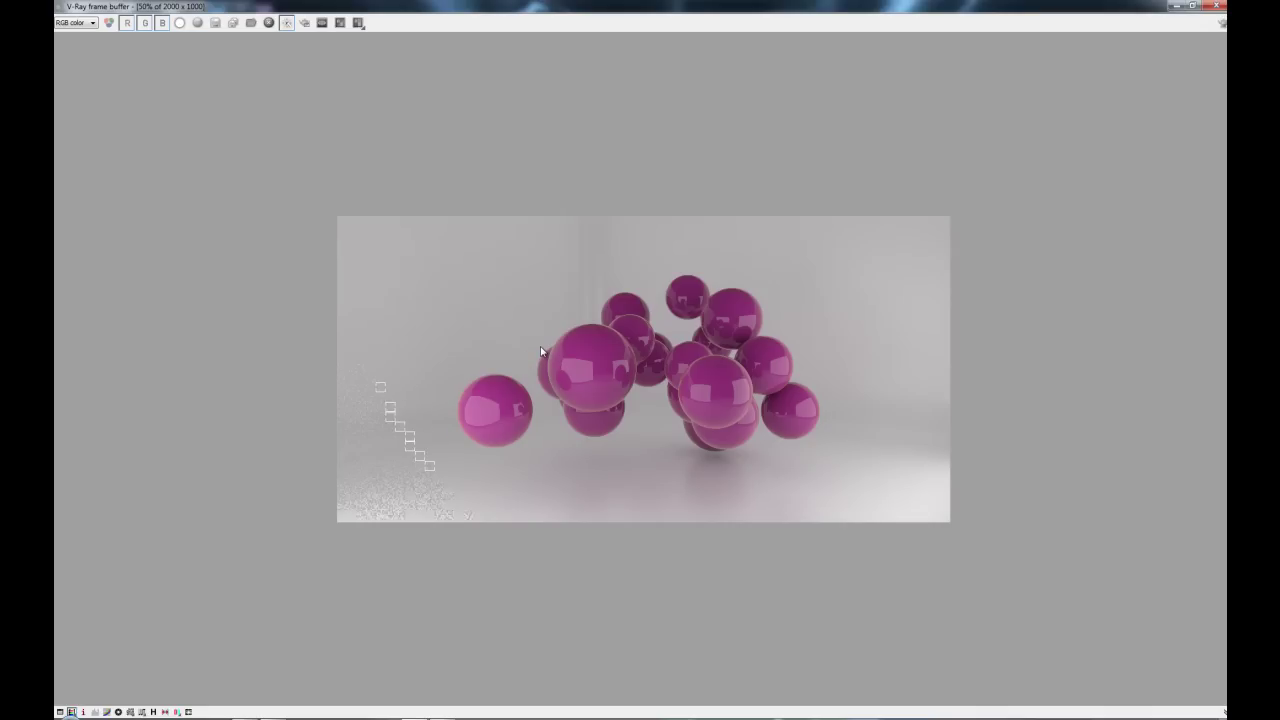
scroll(578, 369, "up", 1)
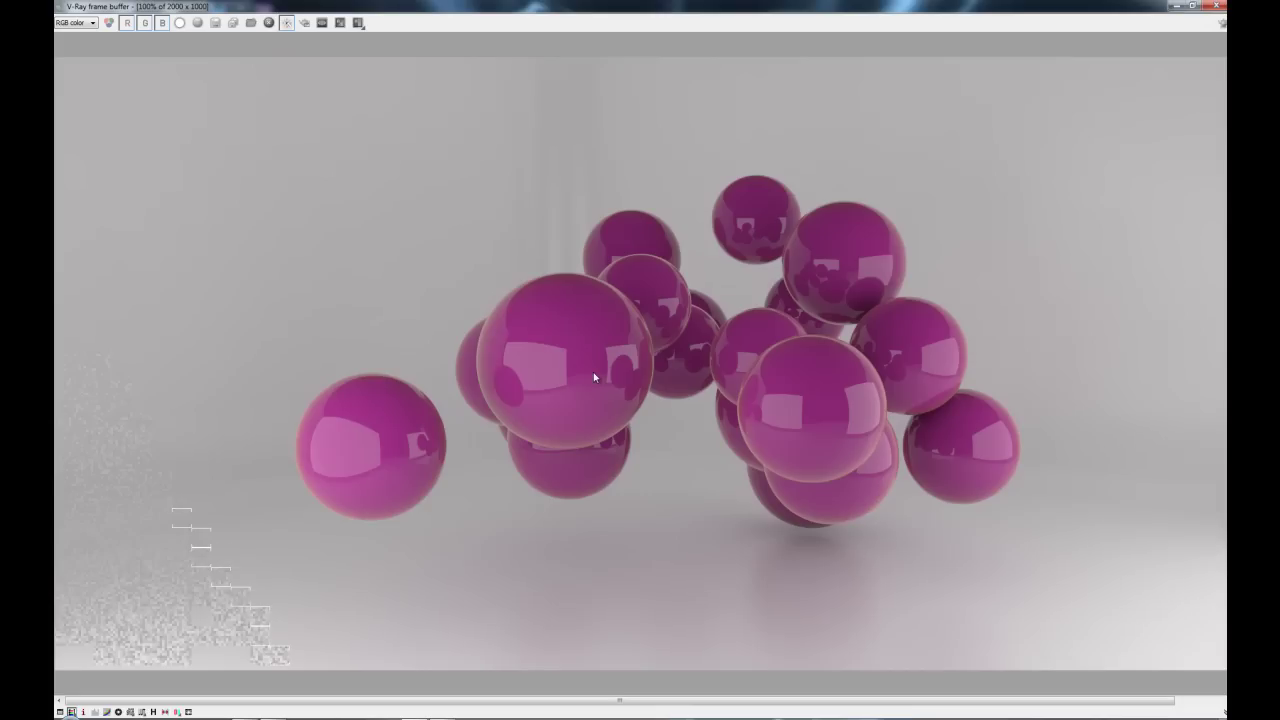
scroll(593, 372, "down", 1)
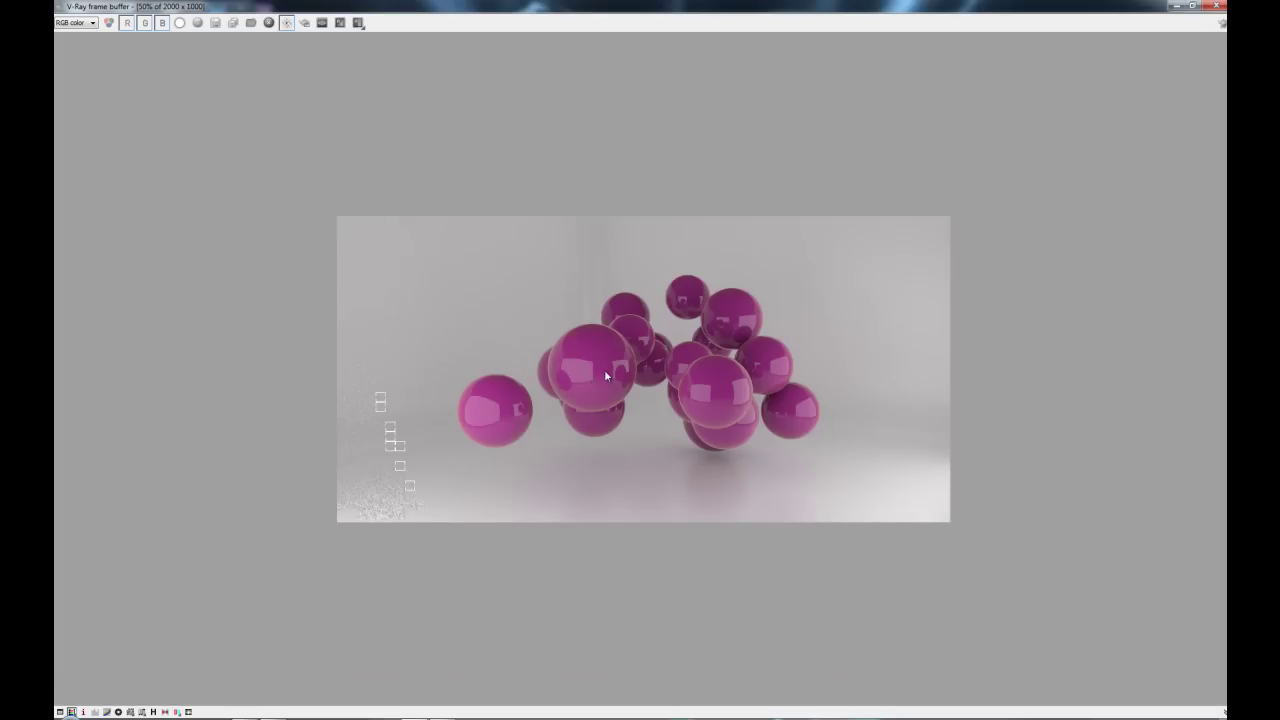
scroll(604, 369, "up", 1)
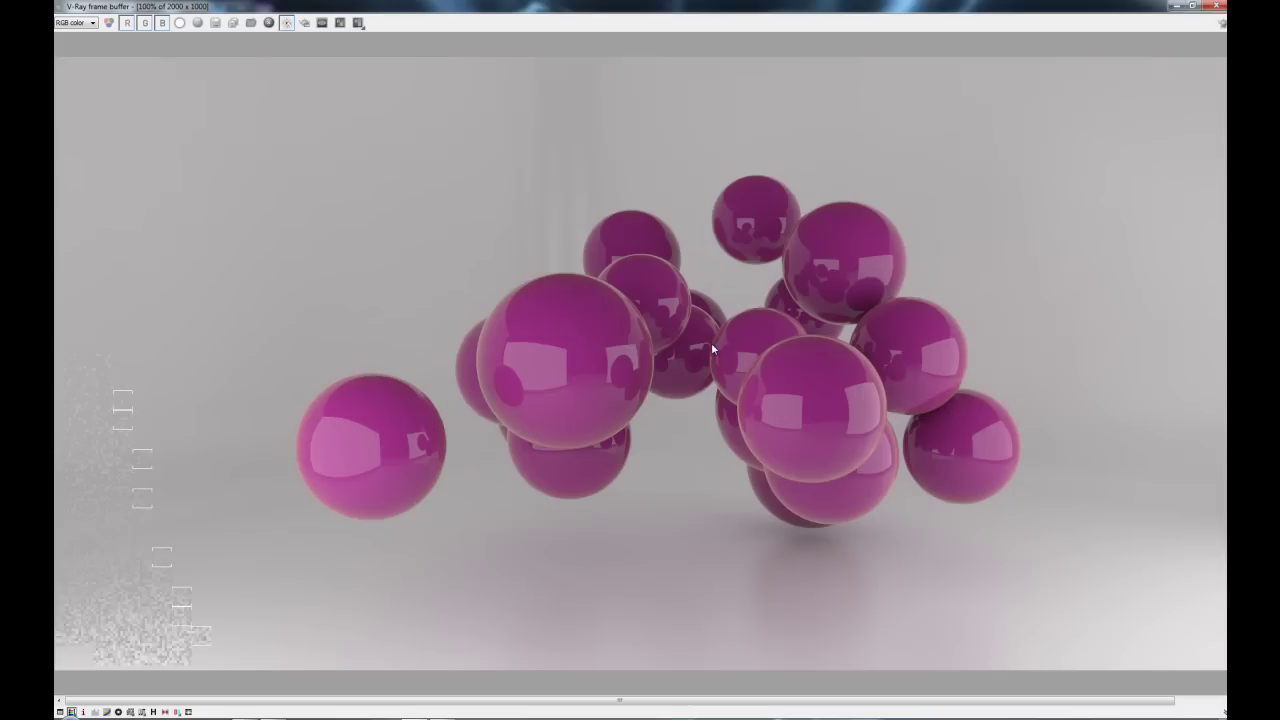
scroll(630, 358, "down", 1)
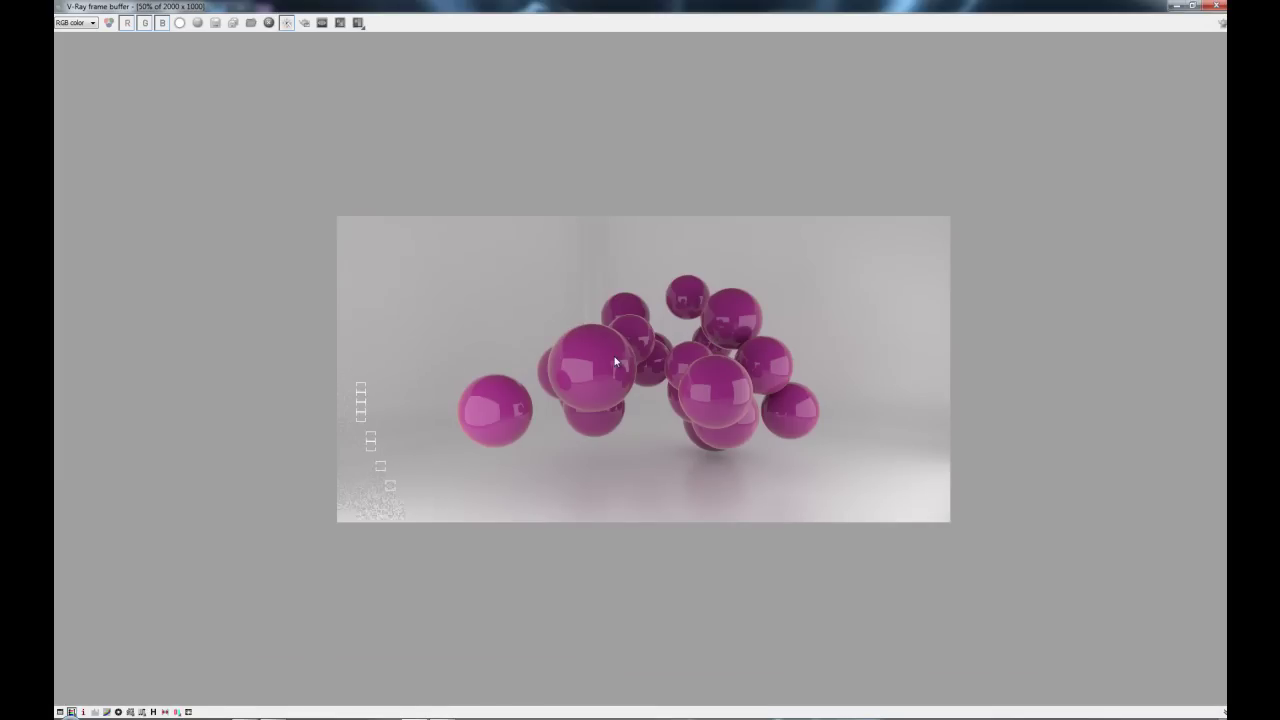